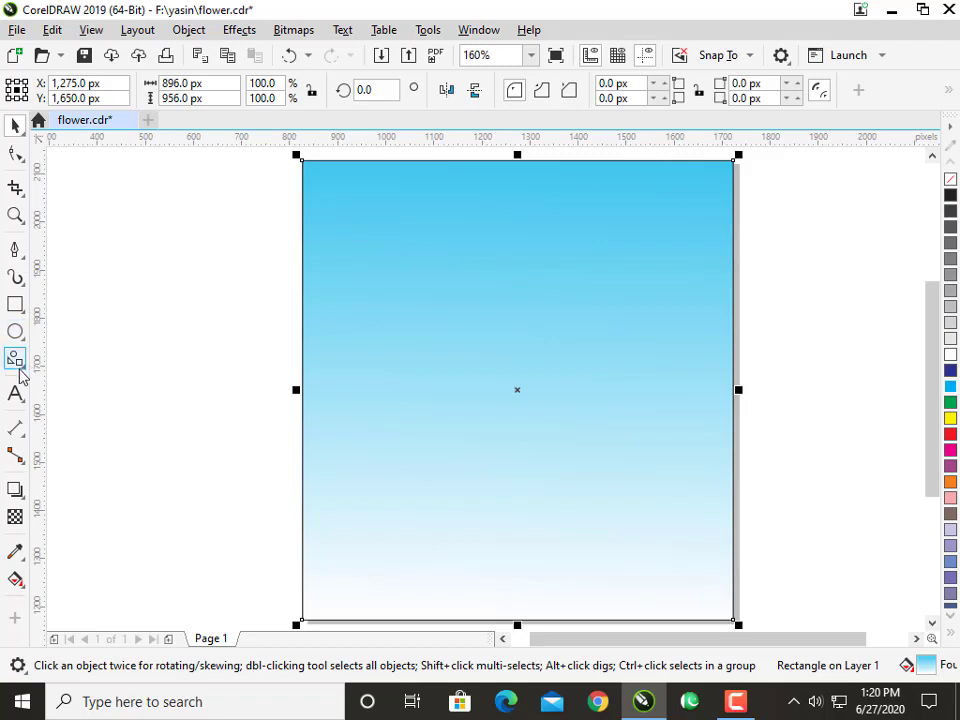
Draw a heart about 250 px wide and 298 px high on the gradient background and convert it to curves.
left_click(17, 362)
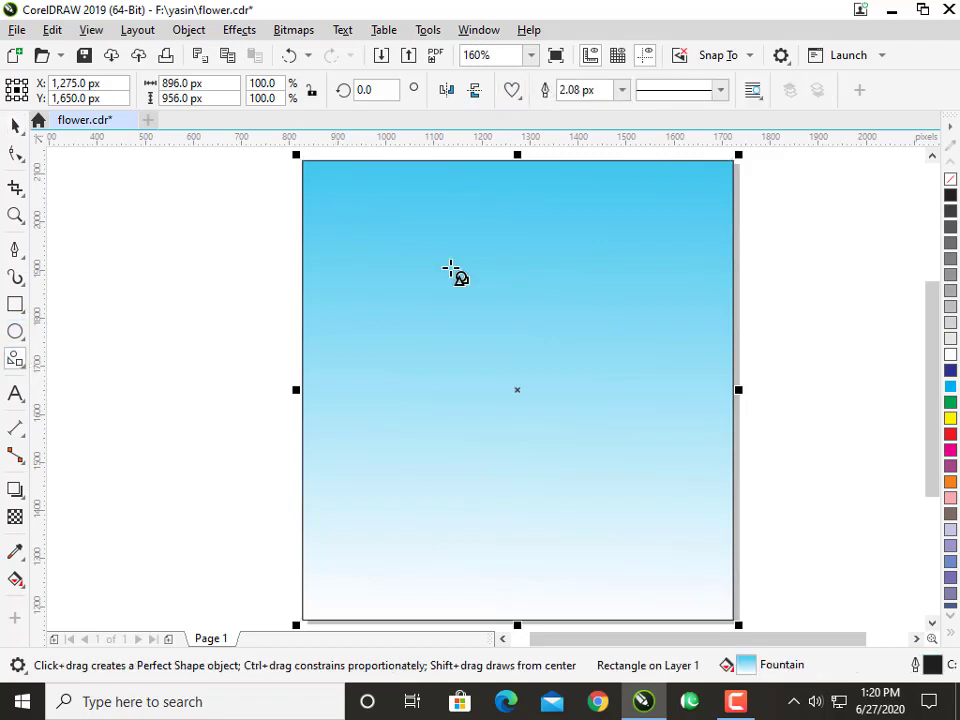
left_click_drag(474, 252, 598, 403)
left_click(15, 153)
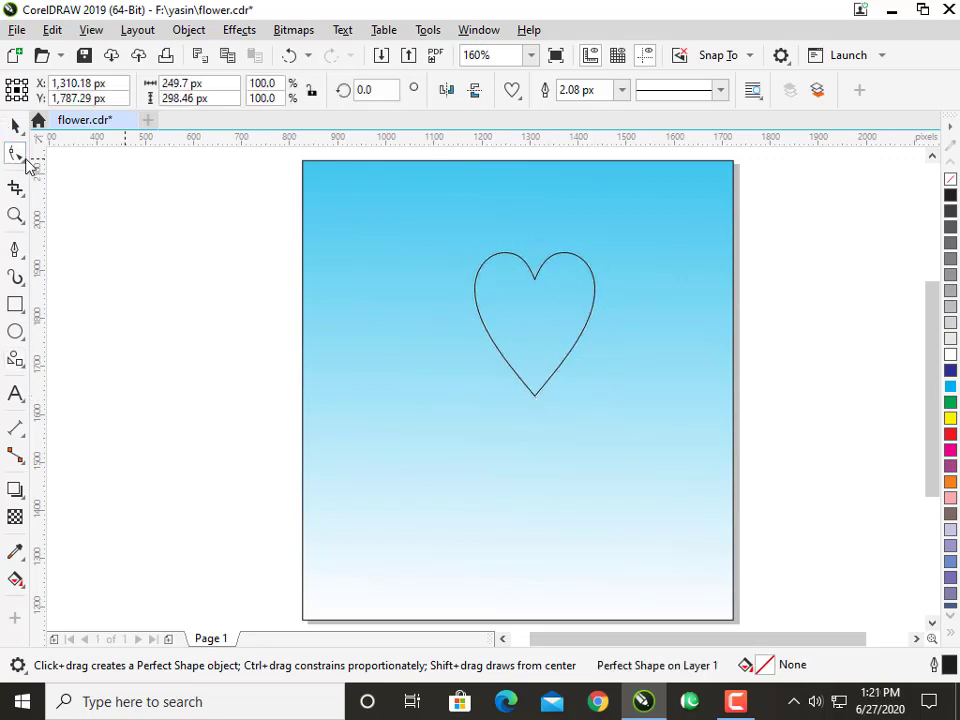
left_click(21, 163)
left_click(77, 180)
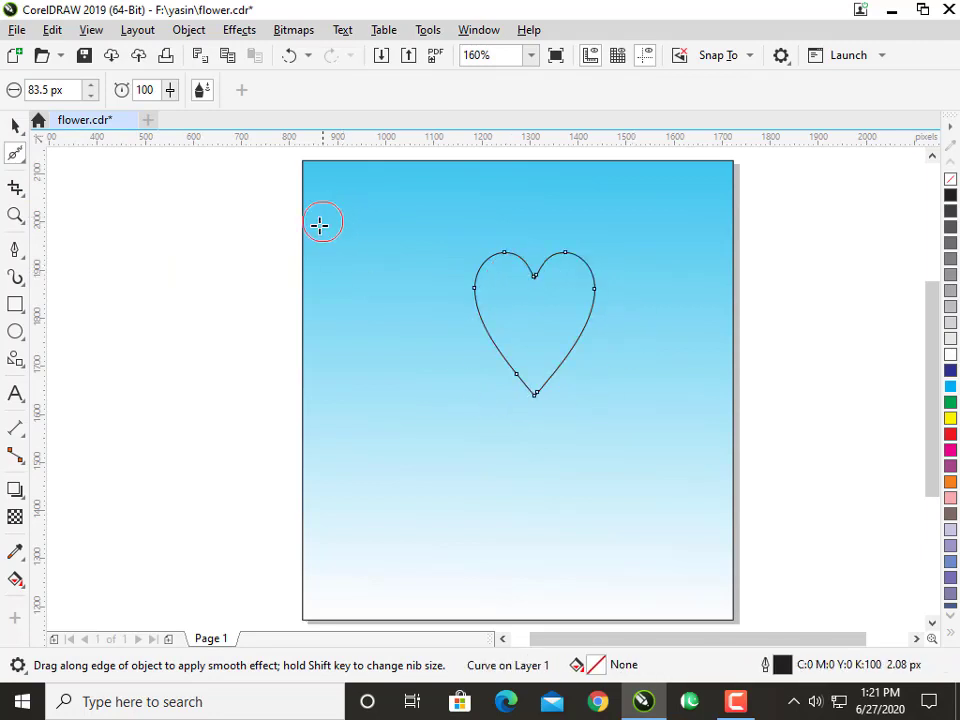
Delete the two extra nodes on either side of the heart's bottom tip.
left_click(21, 162)
left_click(72, 153)
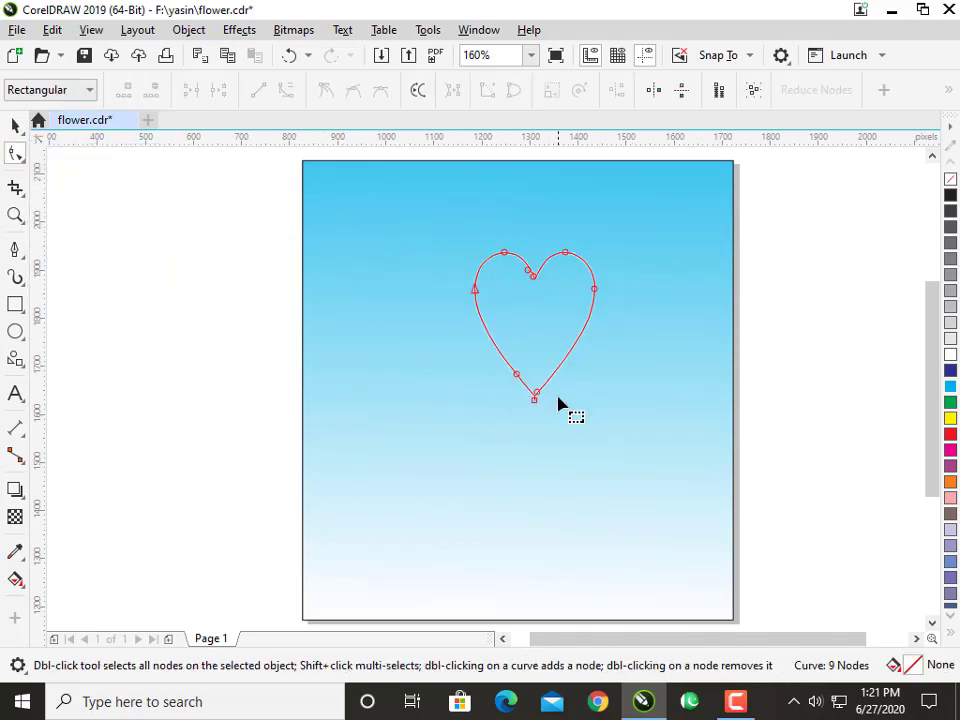
left_click_drag(558, 397, 501, 345)
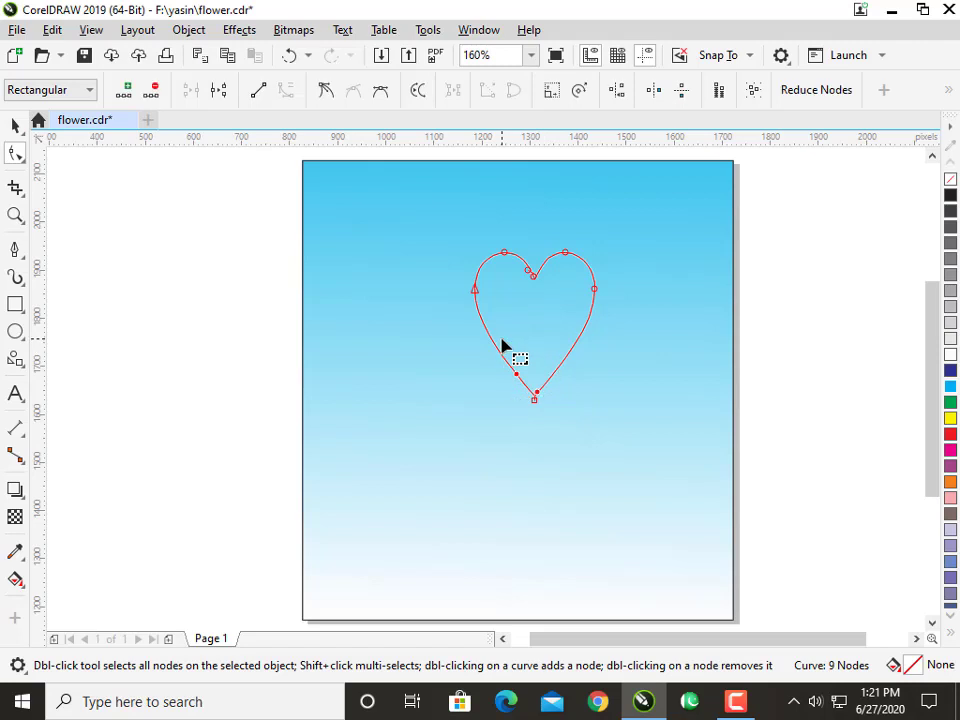
key("Delete")
Reshape the heart's left side with the left node's curve handles, straightening the edge down towards the tip.
left_click(473, 291)
scroll(473, 291, "up", 2)
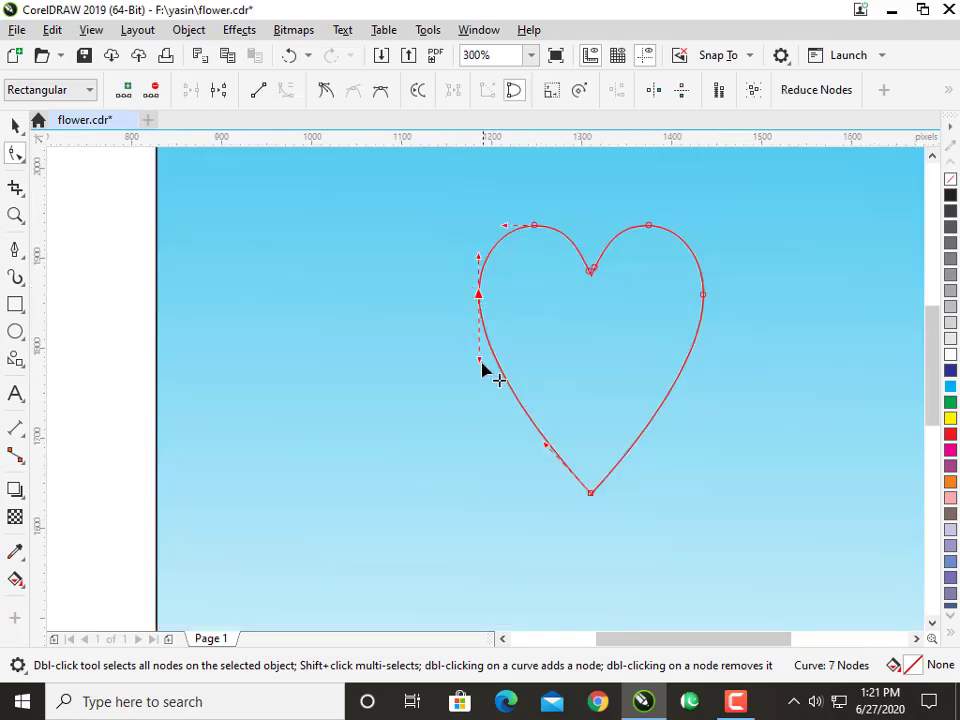
left_click_drag(480, 358, 502, 346)
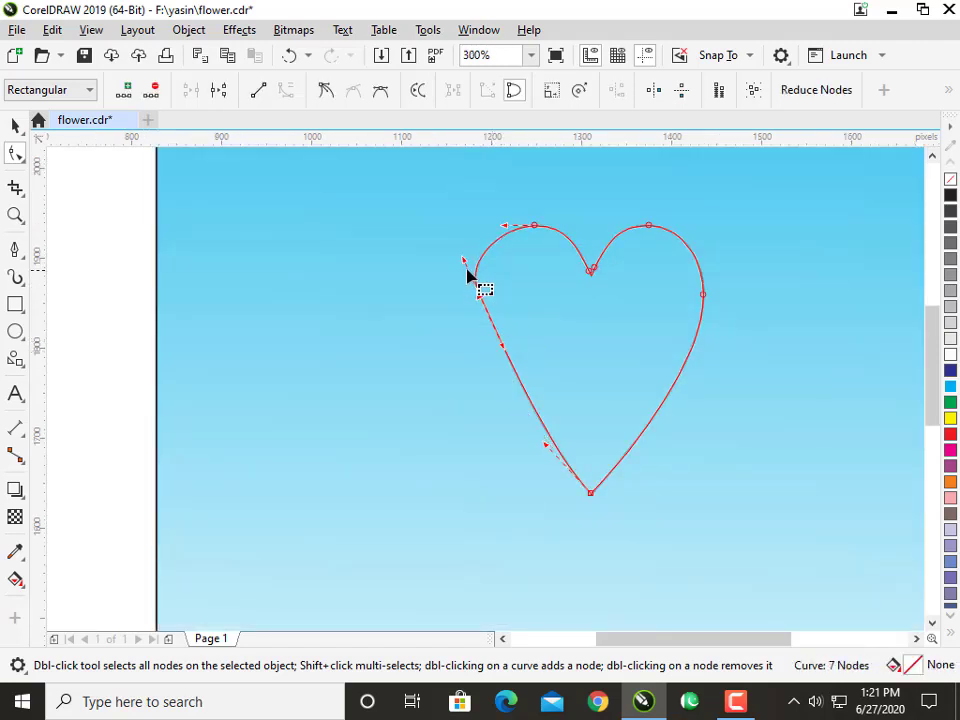
left_click_drag(465, 265, 490, 252)
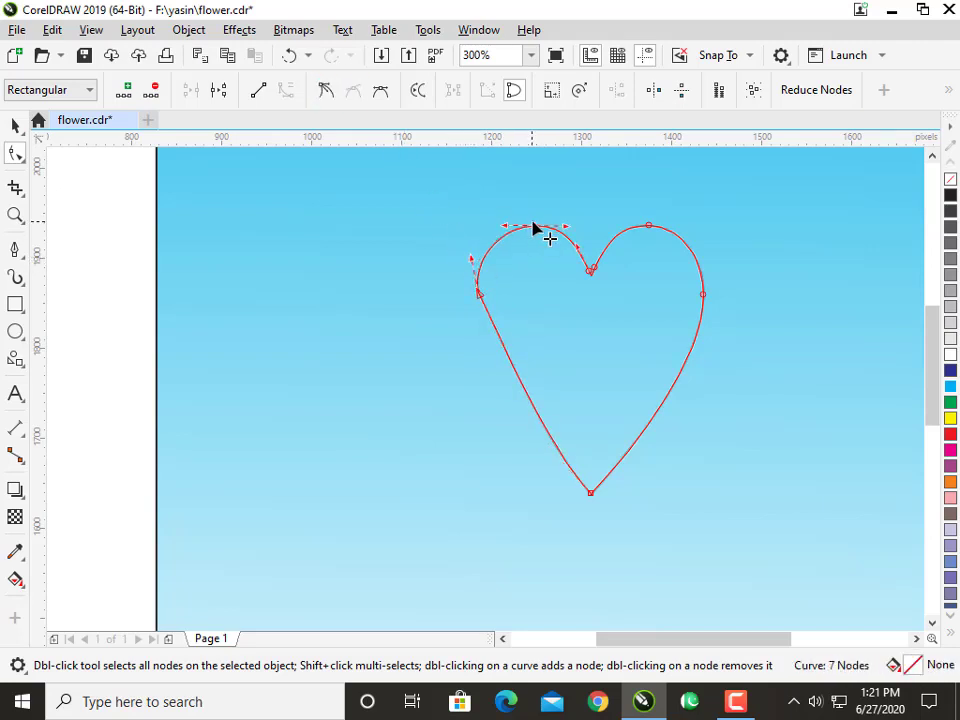
Raise the inner curve of the heart's left lobe and adjust the handles at the central notch.
scroll(565, 229, "up", 1)
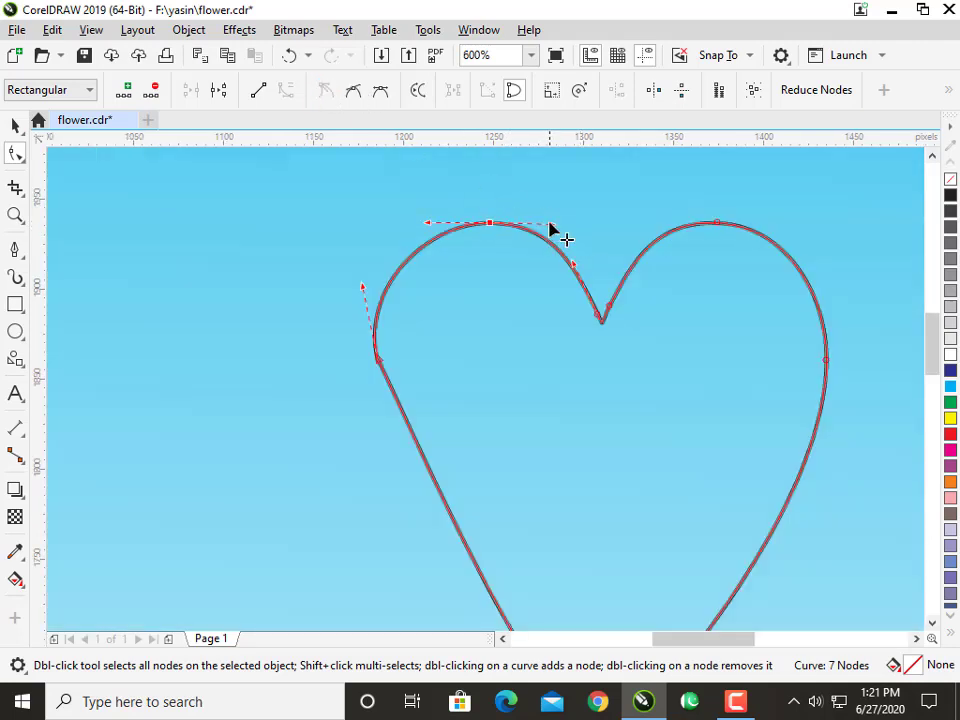
left_click_drag(553, 228, 565, 208)
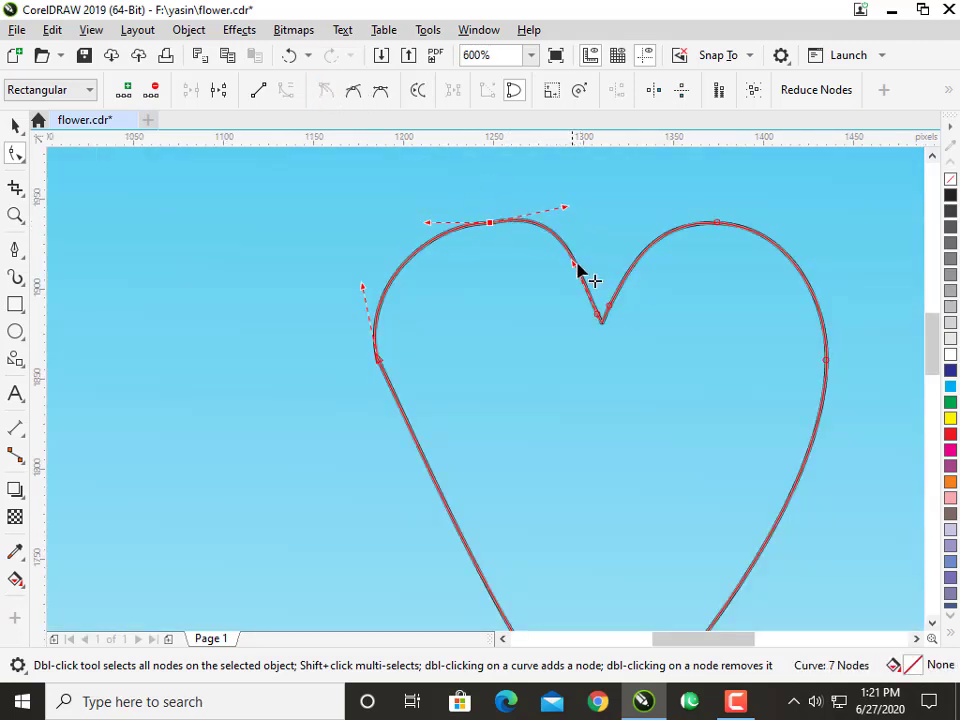
left_click(600, 317)
mouse_move(585, 289)
left_mouse_down()
mouse_move(624, 339)
mouse_move(590, 268)
left_mouse_up()
Adjust the curve handles of the heart's right side node and right lobe to slim the side and lift the lobe.
scroll(488, 278, "down", 2)
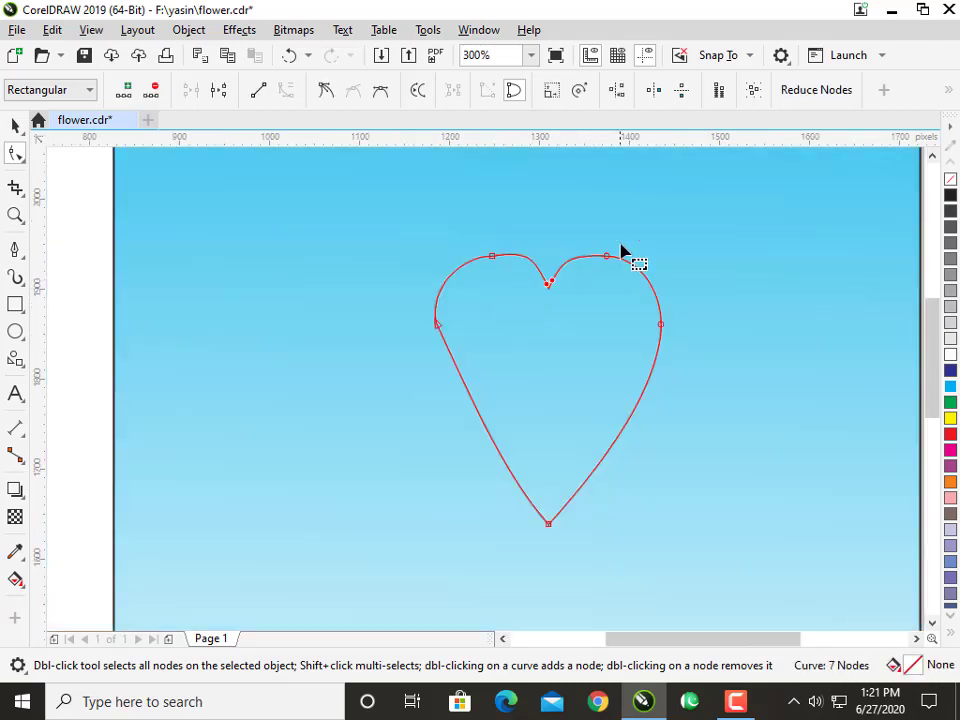
left_click(660, 325)
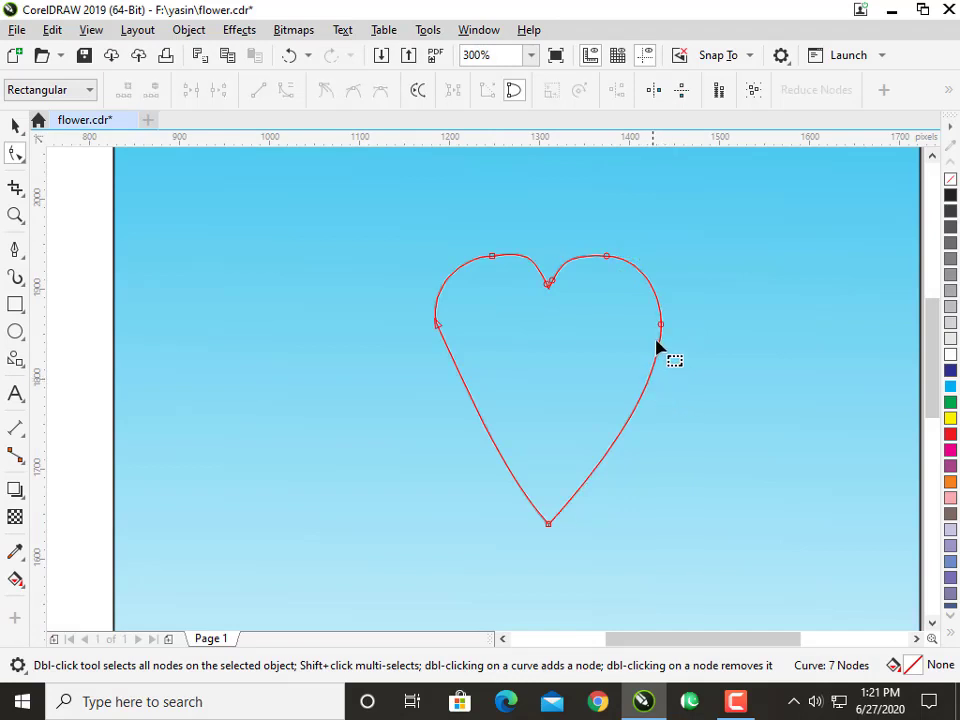
left_click_drag(661, 389, 646, 382)
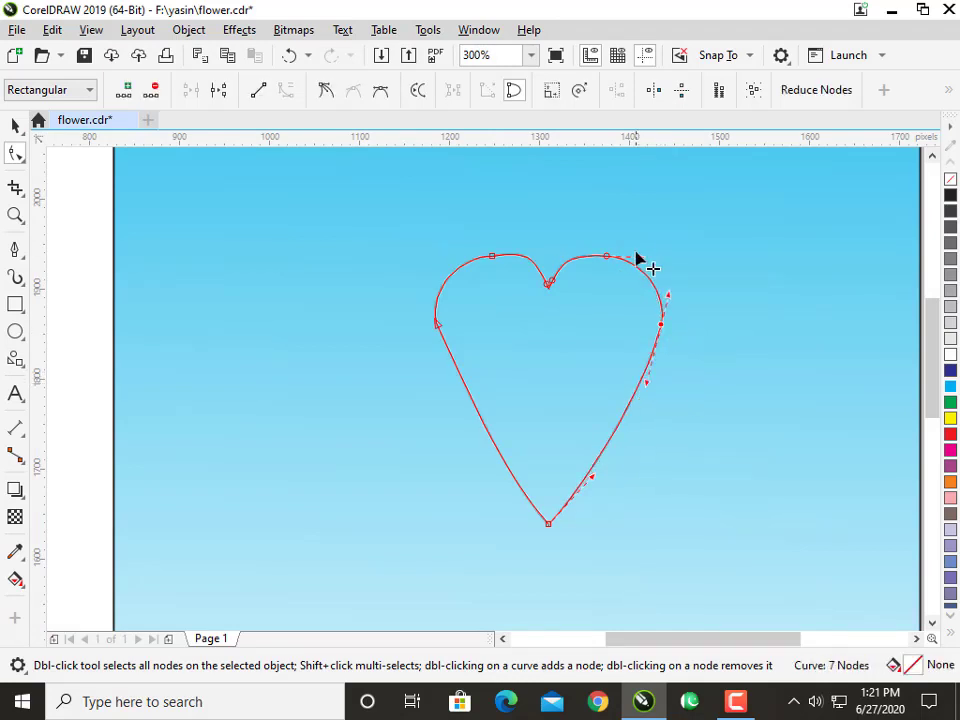
left_click_drag(638, 262, 645, 245)
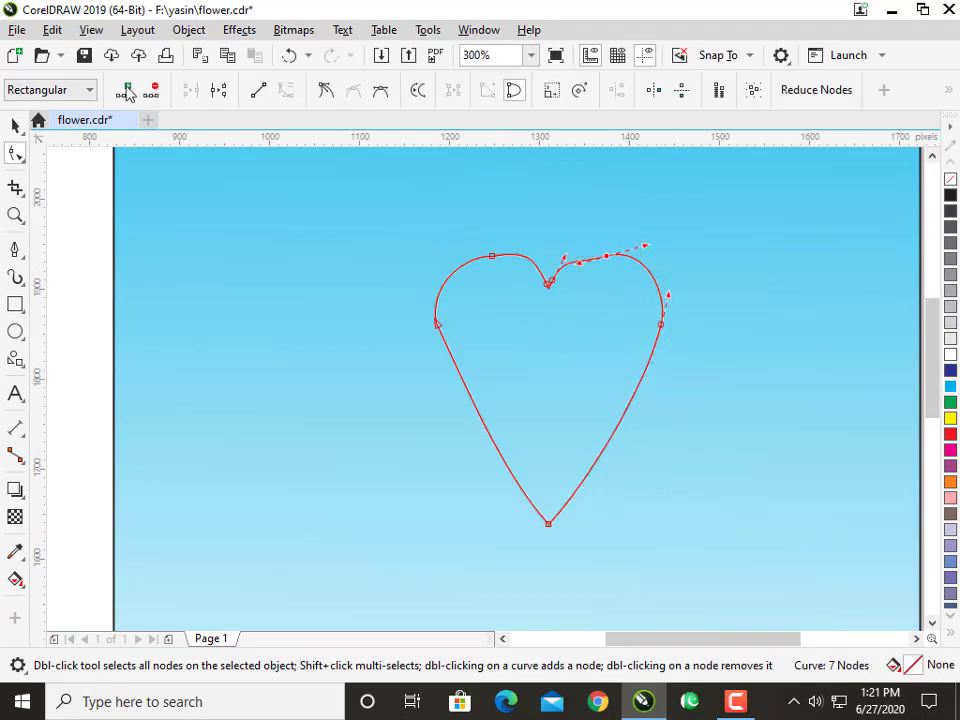
Move the heart slightly to the right and rotate it clockwise to about 322.6°.
left_click(24, 134)
left_click(70, 126)
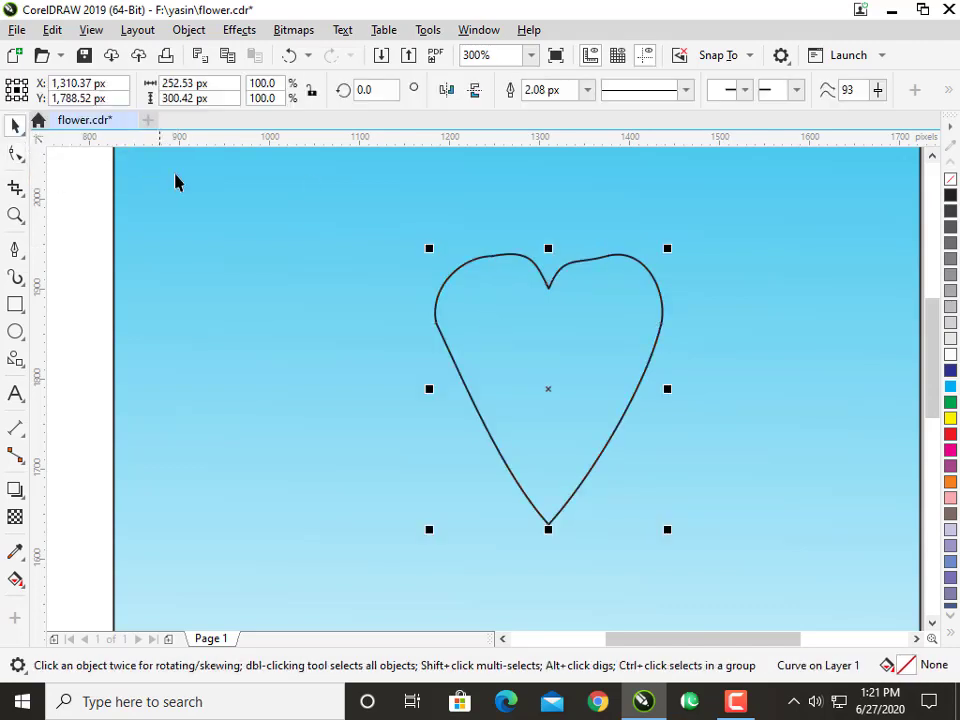
scroll(513, 333, "down", 2)
left_click(534, 362)
left_click_drag(602, 321, 634, 367)
left_click_drag(549, 375, 558, 384)
left_click(560, 382)
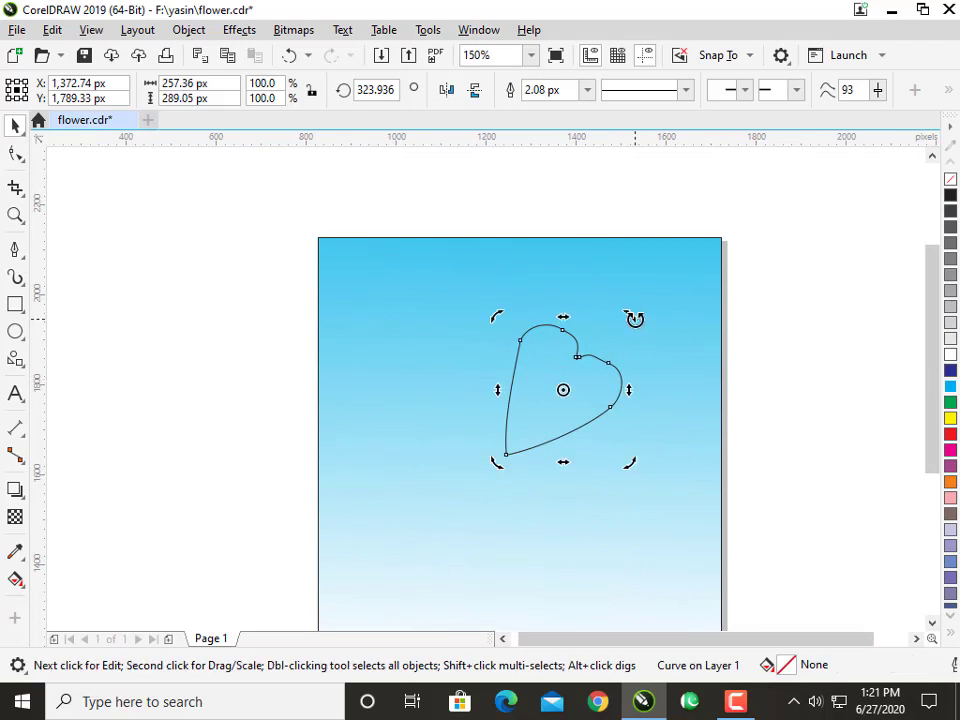
mouse_move(634, 317)
left_mouse_down()
mouse_move(641, 324)
mouse_move(635, 318)
left_mouse_up()
Apply an elliptical fountain fill to the heart with a yellow centre and an orange outer colour.
left_click(15, 579)
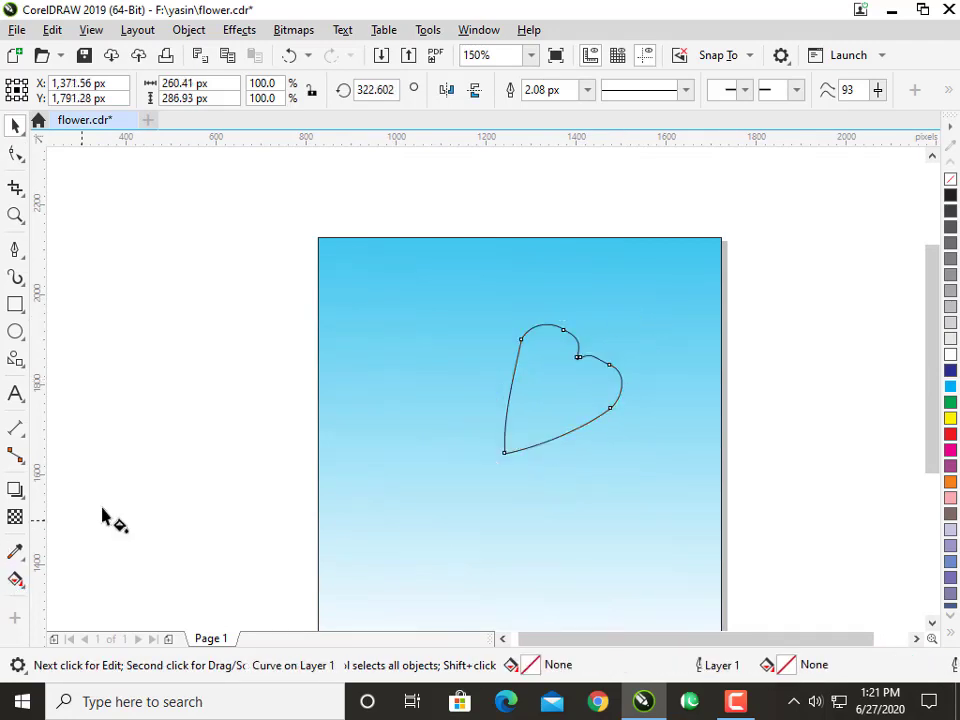
left_click(72, 91)
left_click(334, 90)
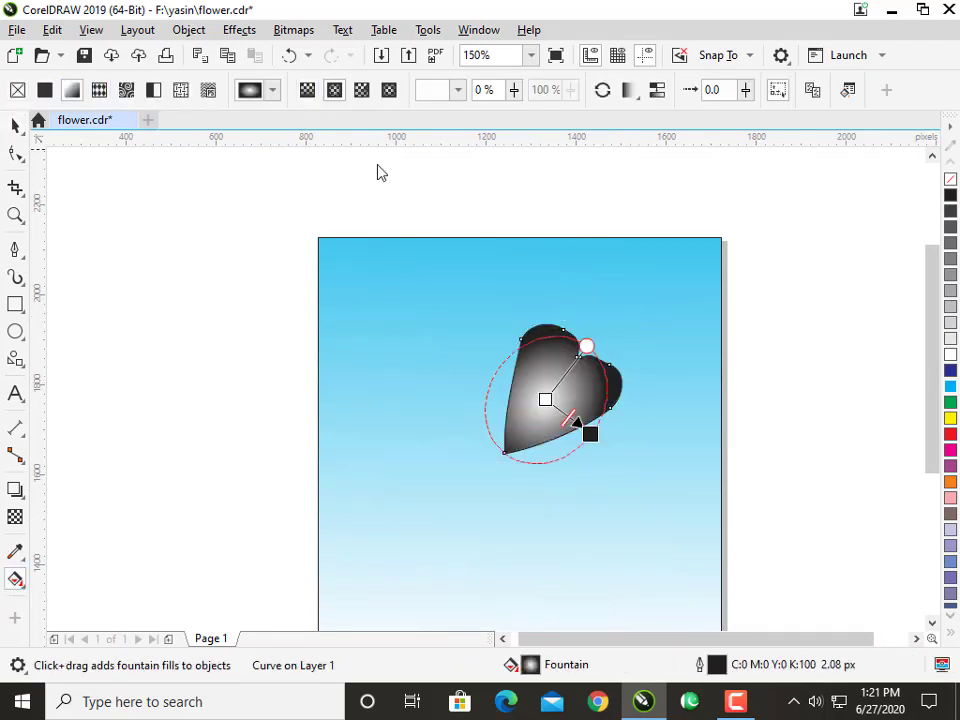
left_click_drag(589, 434, 591, 443)
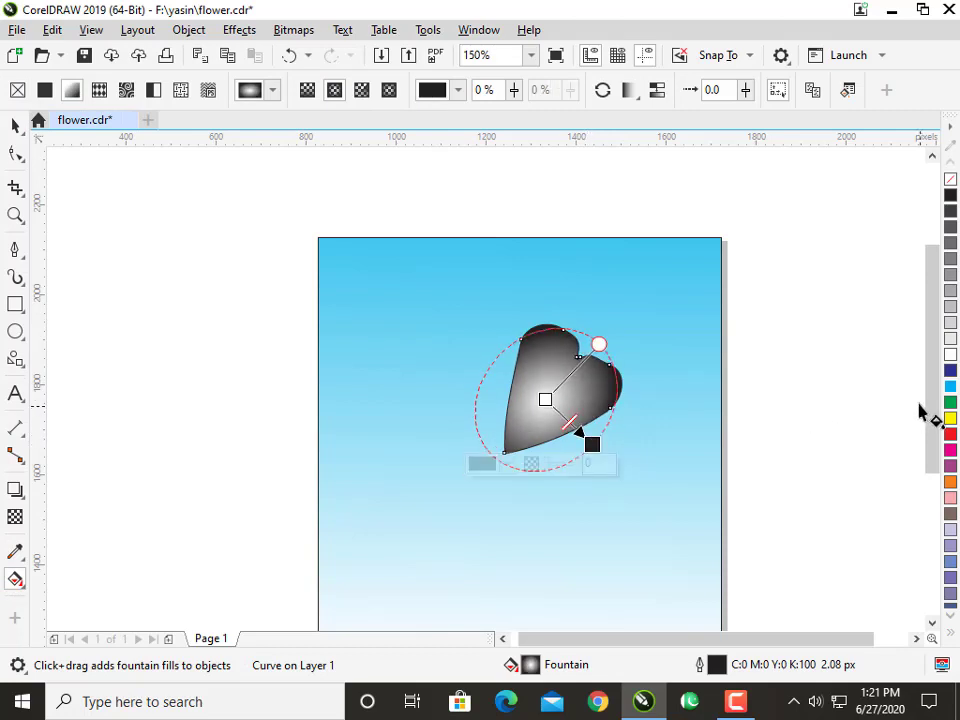
left_click_drag(687, 421, 546, 400)
left_click_drag(950, 481, 593, 443)
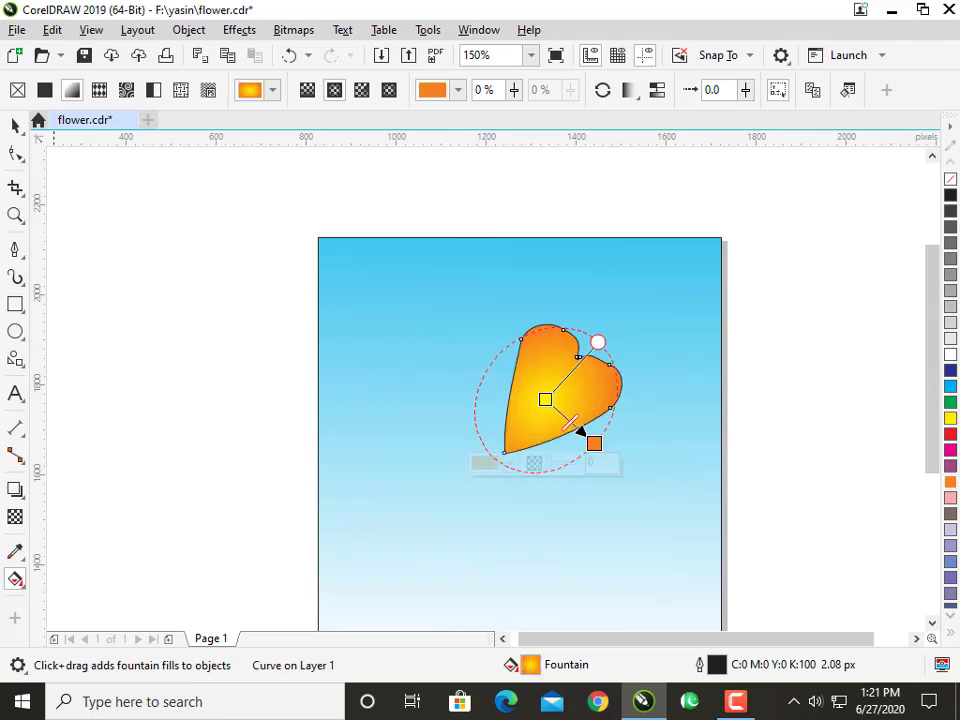
Duplicate the petal towards the upper left and rotate the copy to about 352.8°.
left_click(14, 126)
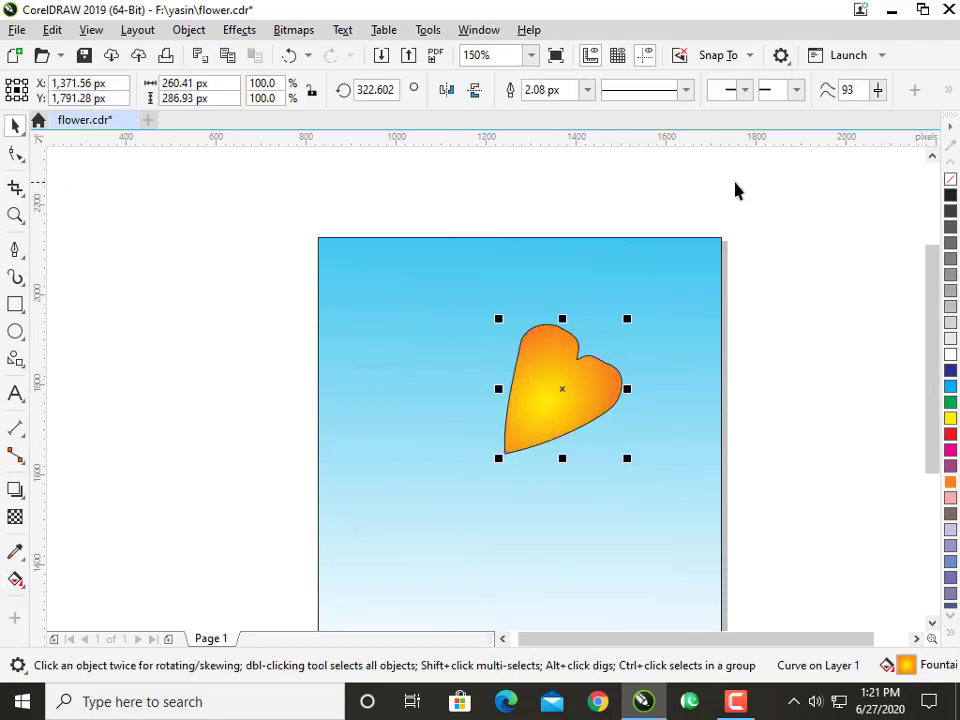
right_click(539, 393)
left_click_drag(560, 411, 519, 371)
left_click(519, 371)
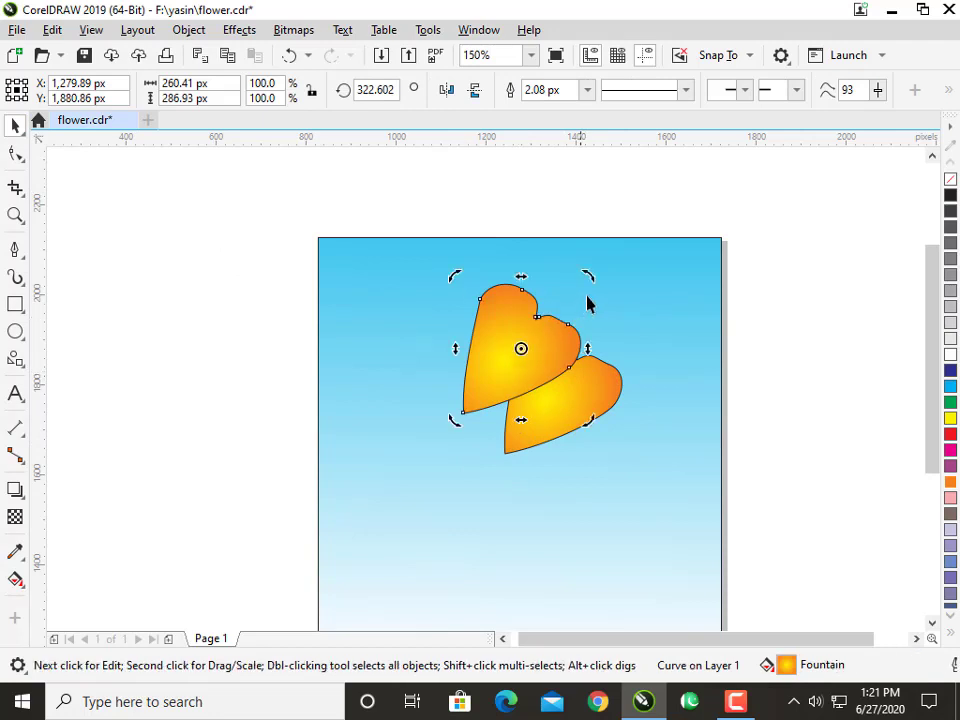
left_click_drag(588, 276, 549, 226)
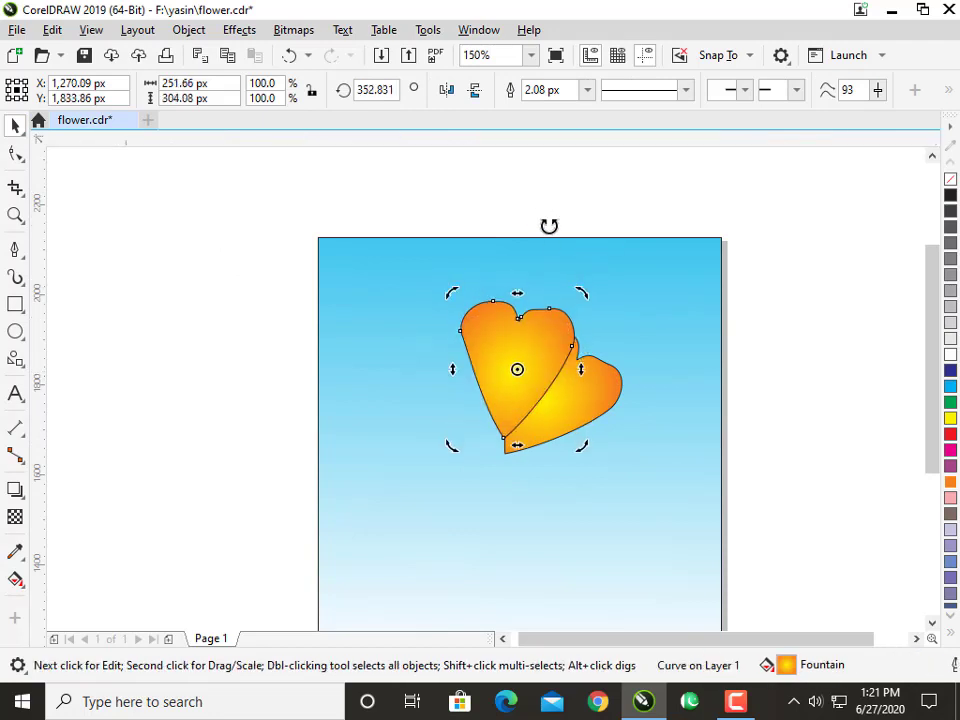
Nudge the copied petal down 30 px so the tips meet, and place it behind the original but above the background.
key("Down")
key("Down")
key("Right")
key("Down")
key("Left")
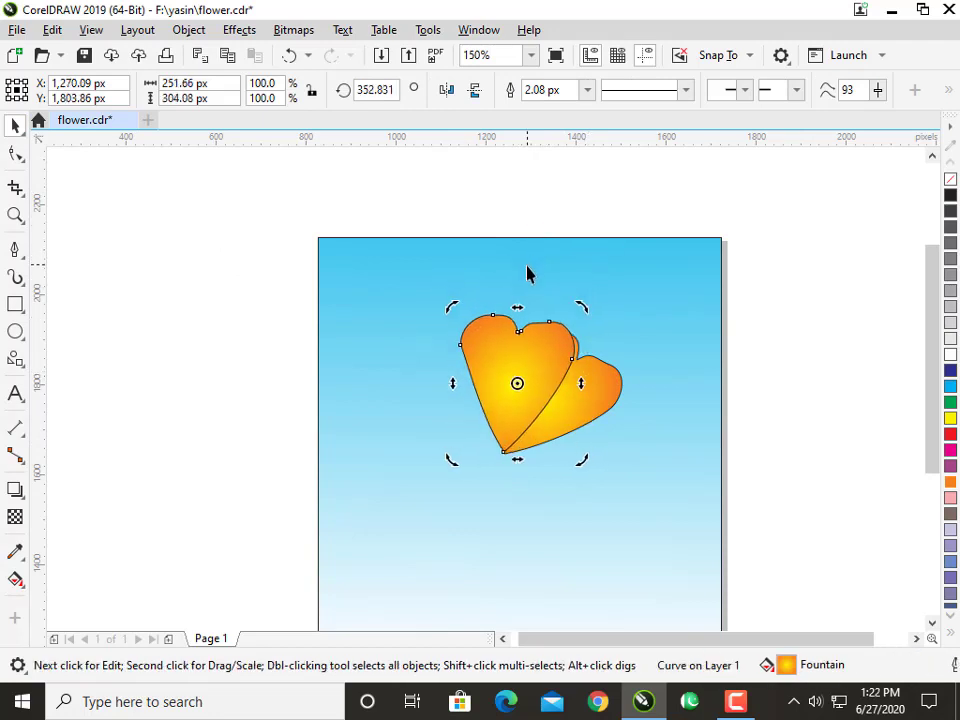
key("shift+Page_Down")
key("ctrl+Page_Up")
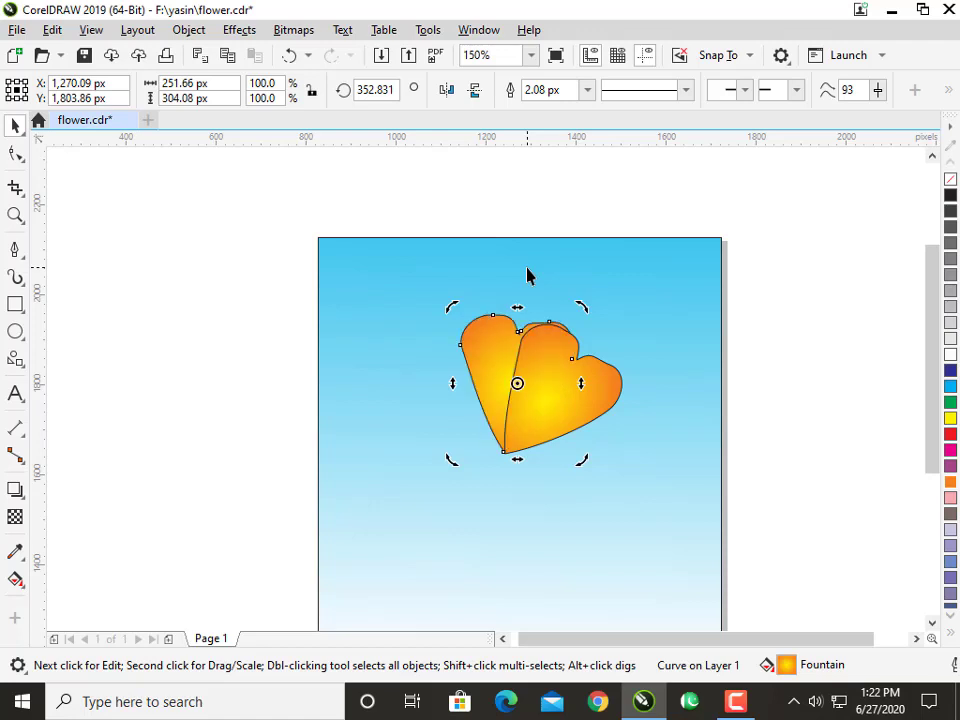
Stretch the rear petal upward and sideways to about 283 px wide and 380 px high.
left_click(494, 339)
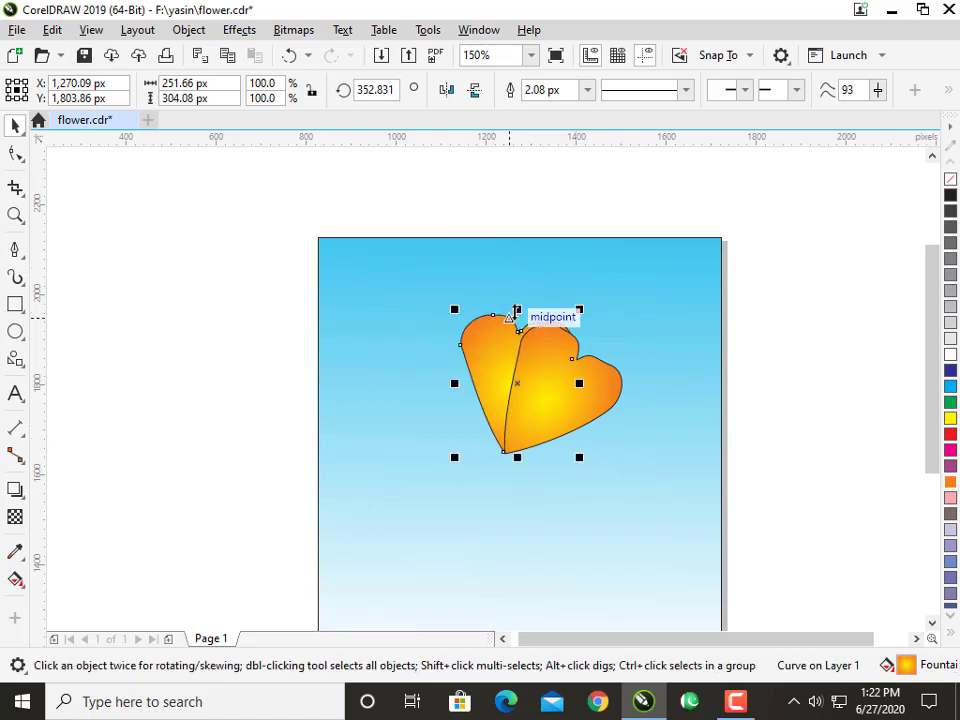
left_click_drag(516, 309, 517, 274)
left_click_drag(579, 365, 588, 368)
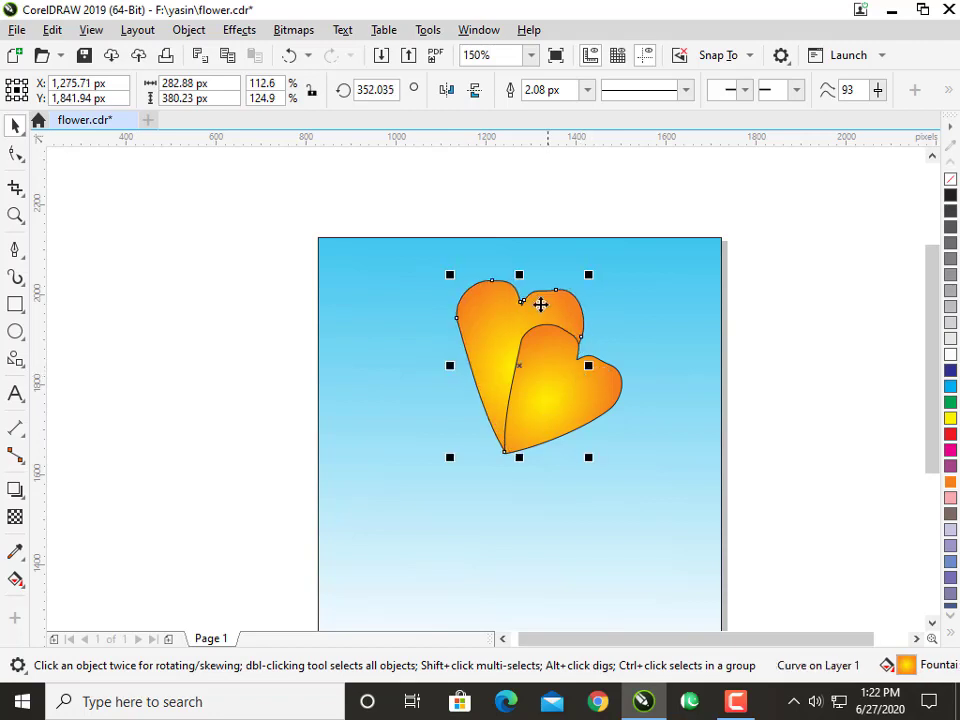
Rotate the enlarged rear petal to about 344.3° and nudge it until its tip meets the front petal's tip.
left_click(559, 390)
left_click(538, 317)
left_click(538, 317)
left_click(538, 317)
left_click(554, 319)
left_click_drag(587, 272, 602, 291)
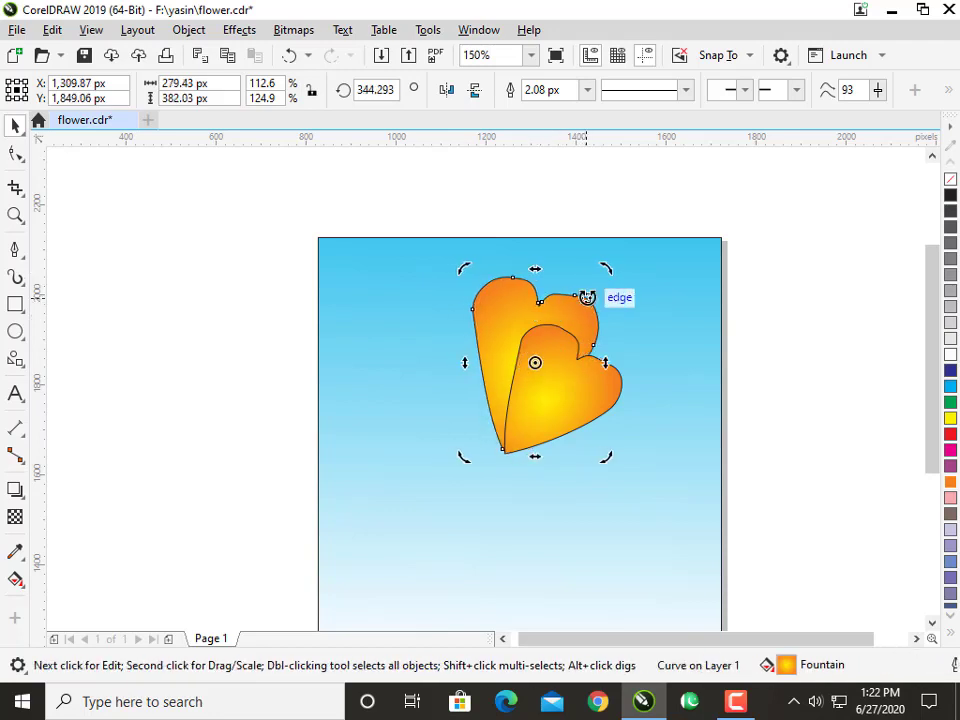
key("Right")
left_click(770, 390)
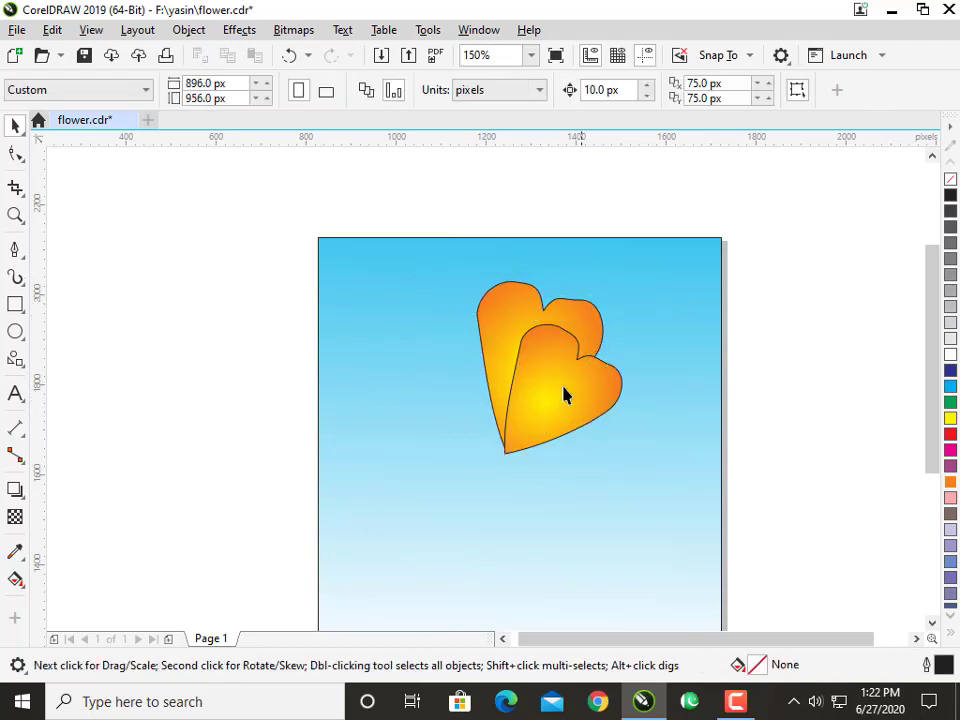
Duplicate the front petal to the left and rotate the copy to about 29°.
left_click_drag(563, 392, 465, 362)
left_click(465, 362)
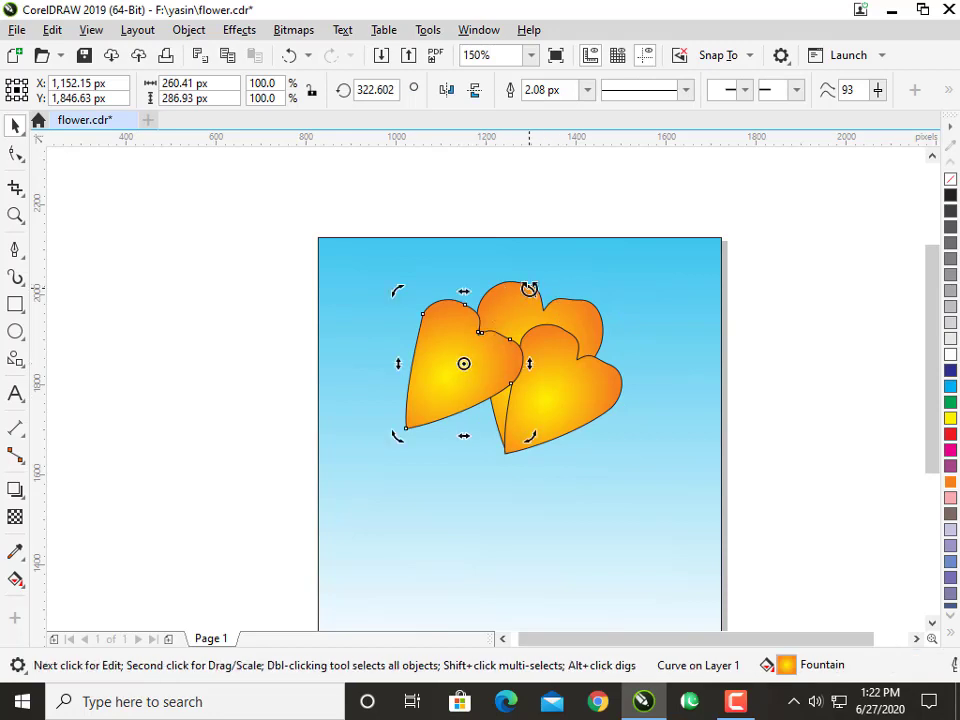
left_click_drag(529, 288, 399, 221)
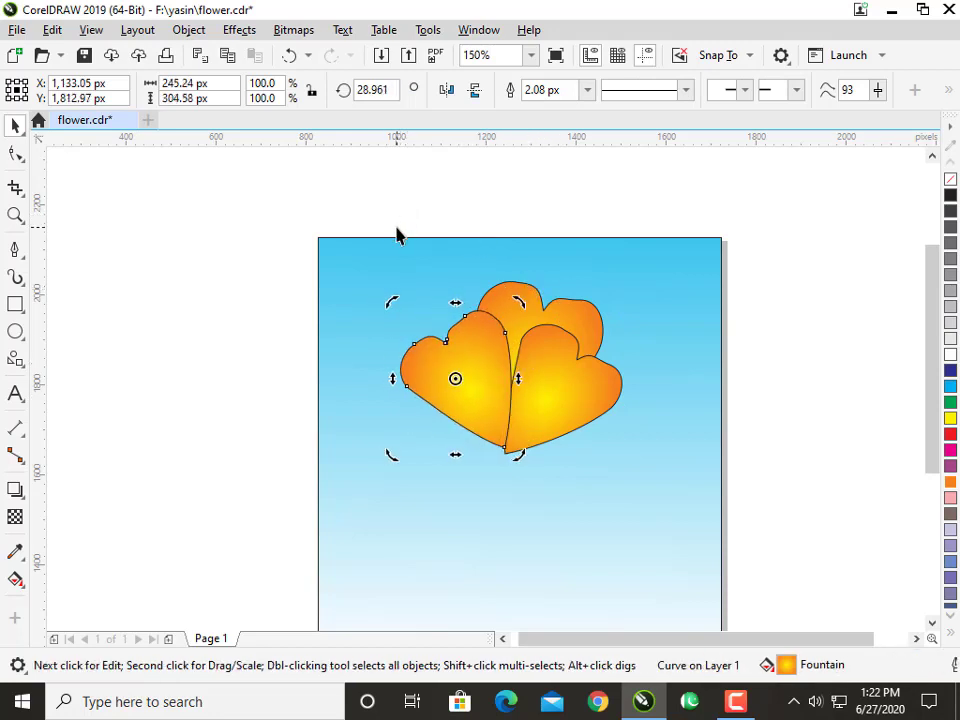
Send the left petal behind the other petals and nudge it 10 px down and 60 px right.
key("Down")
key("shift+Page_Down")
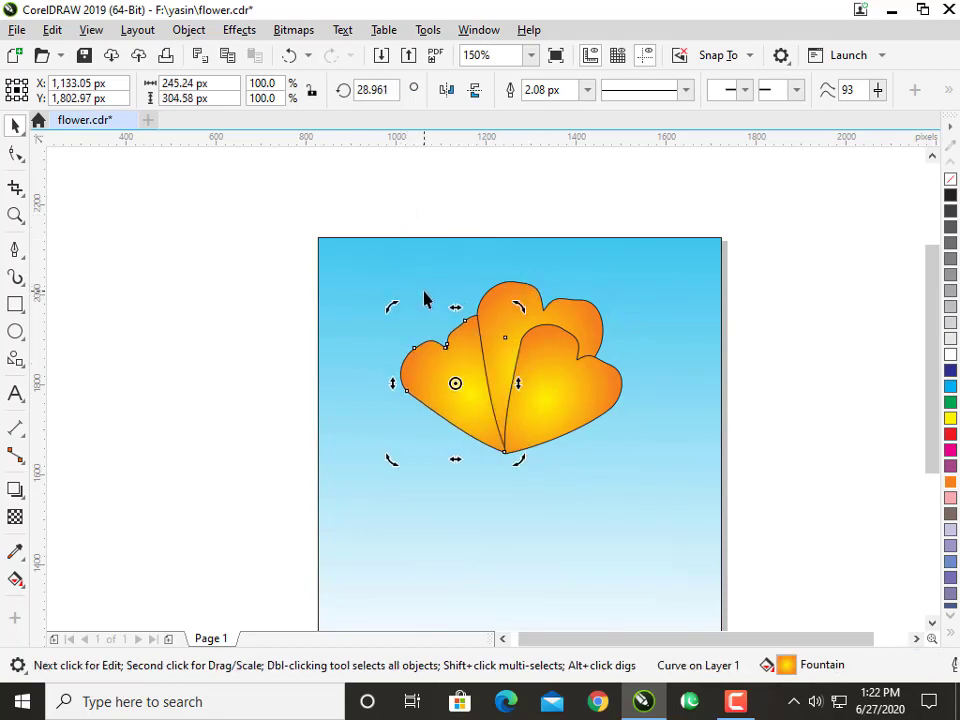
key("Right")
key("Right")
key("Right")
key("Right")
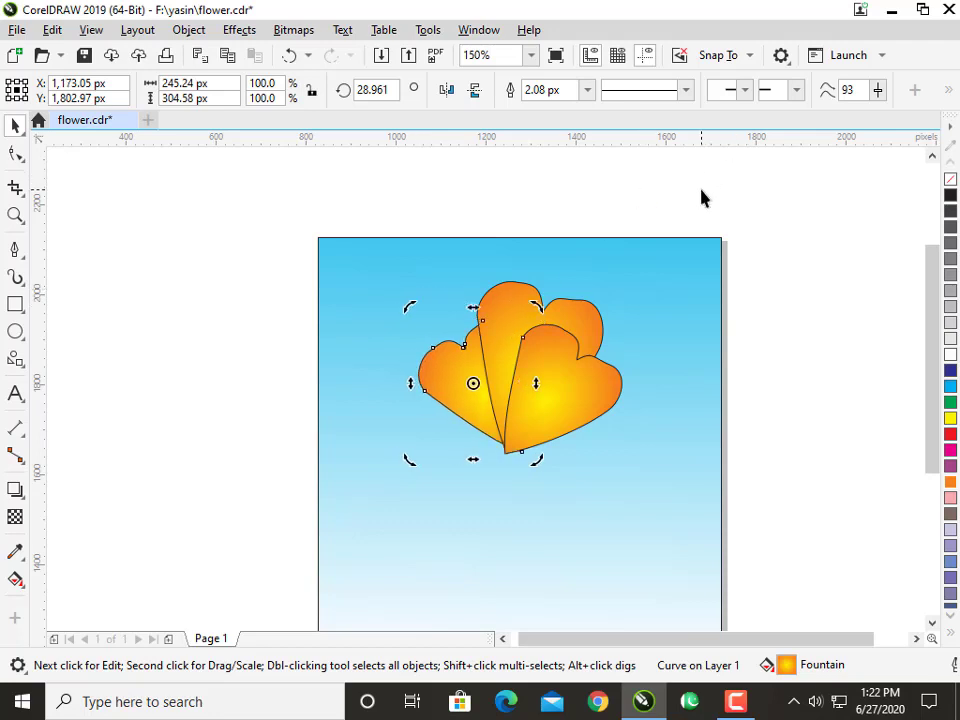
key("Right")
key("Right")
Rotate the left wing to about 10° and nudge it 20 px left and 10 px up to align the tips.
left_click(503, 352)
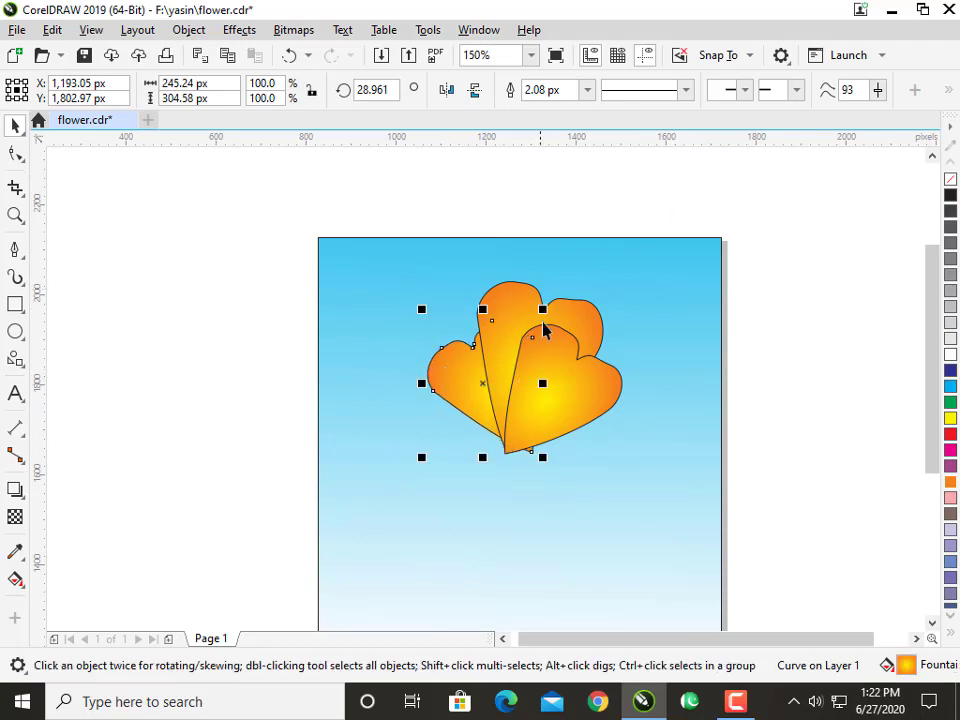
left_click(518, 350)
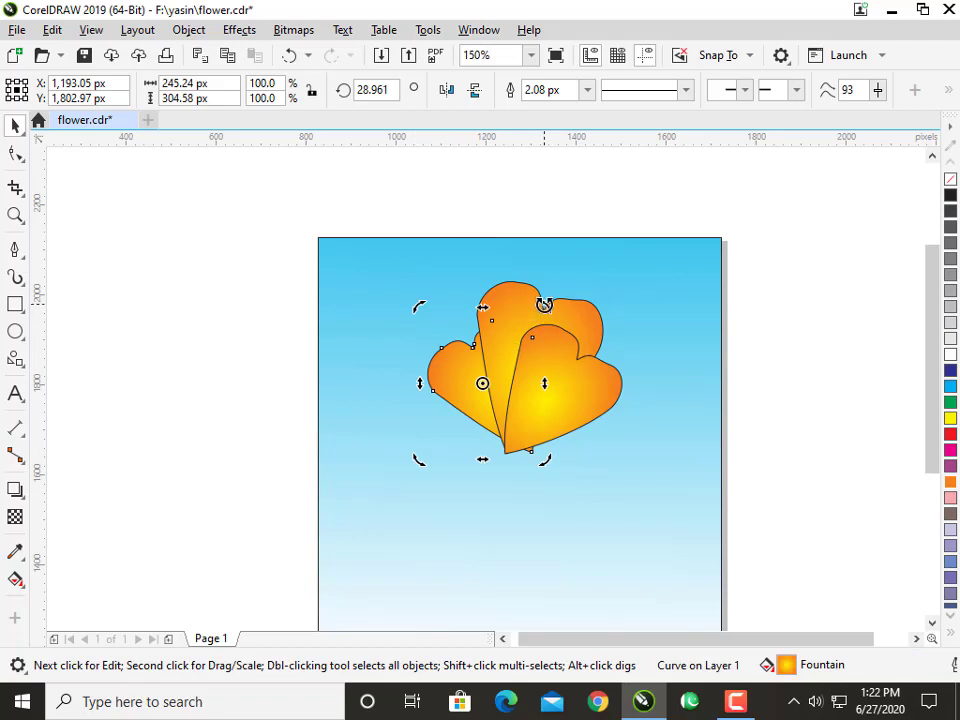
left_click_drag(544, 304, 574, 328)
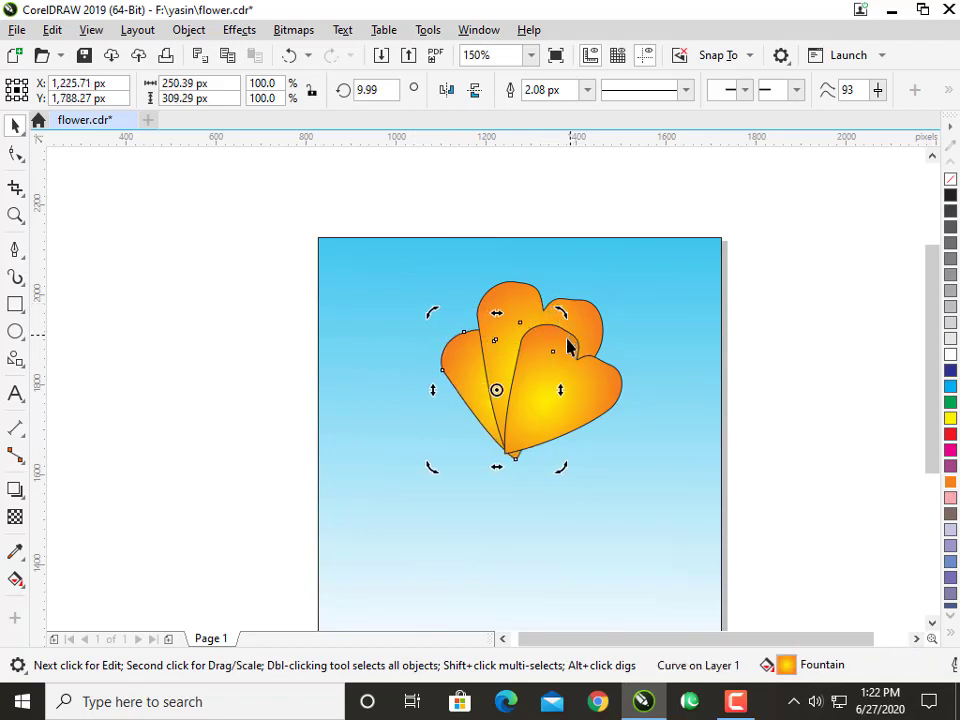
key("Left")
key("Up")
key("Left")
left_click(225, 268)
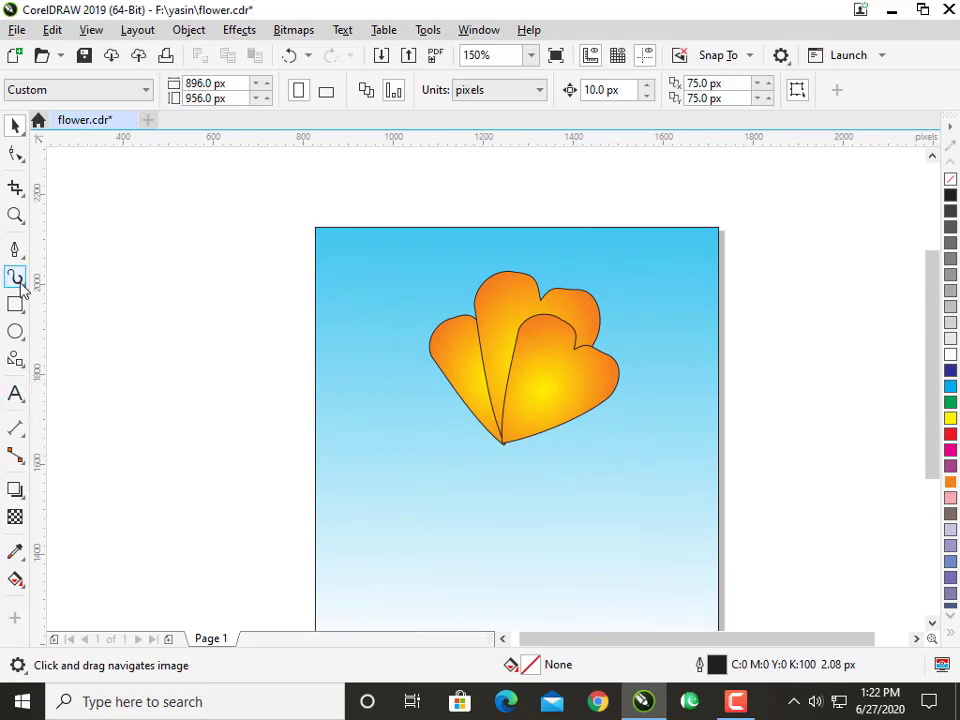
Stretch the left wing upward to about 322 px high.
left_click(462, 362)
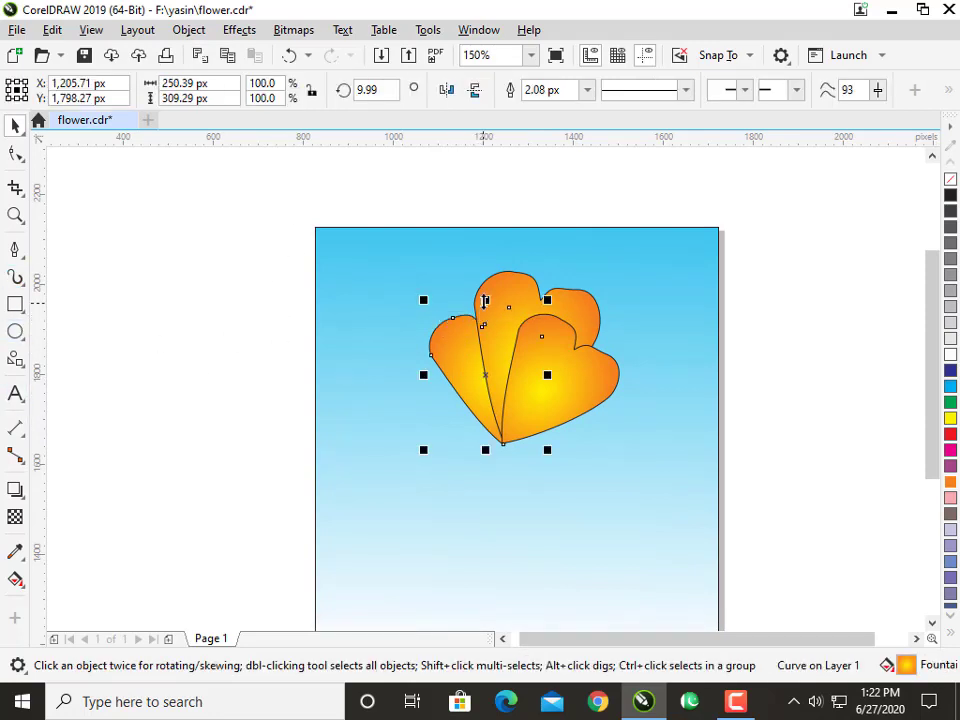
left_click_drag(487, 300, 480, 293)
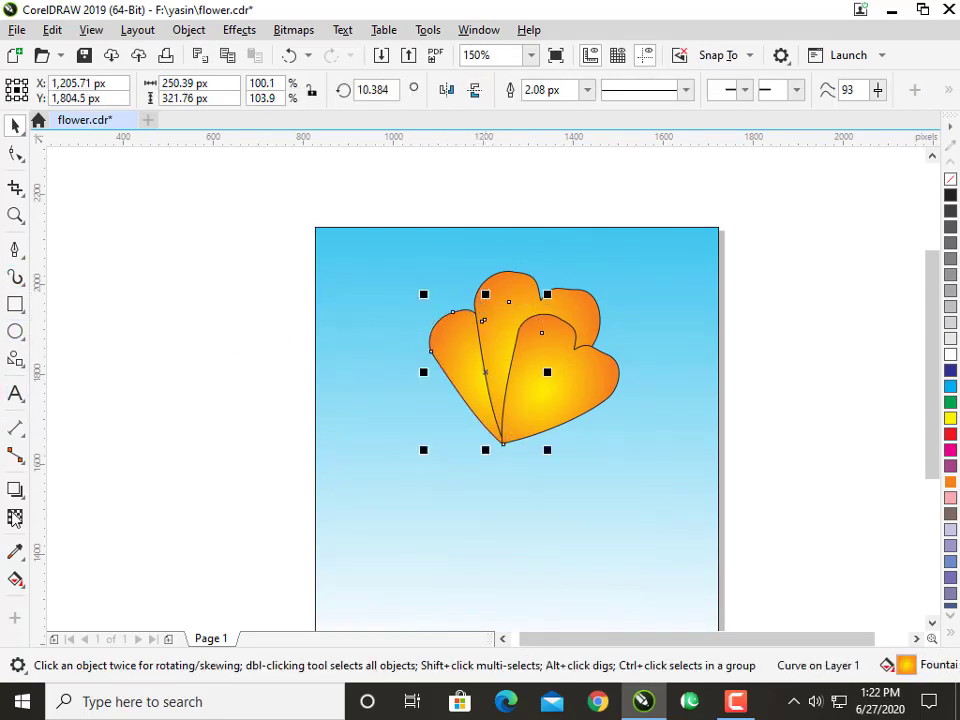
Draw a small ellipse about 9 px wide and 11 px high near the rear wing's top and colour its outline and fill white.
left_click(16, 331)
scroll(505, 290, "up", 4)
scroll(495, 285, "up", 2)
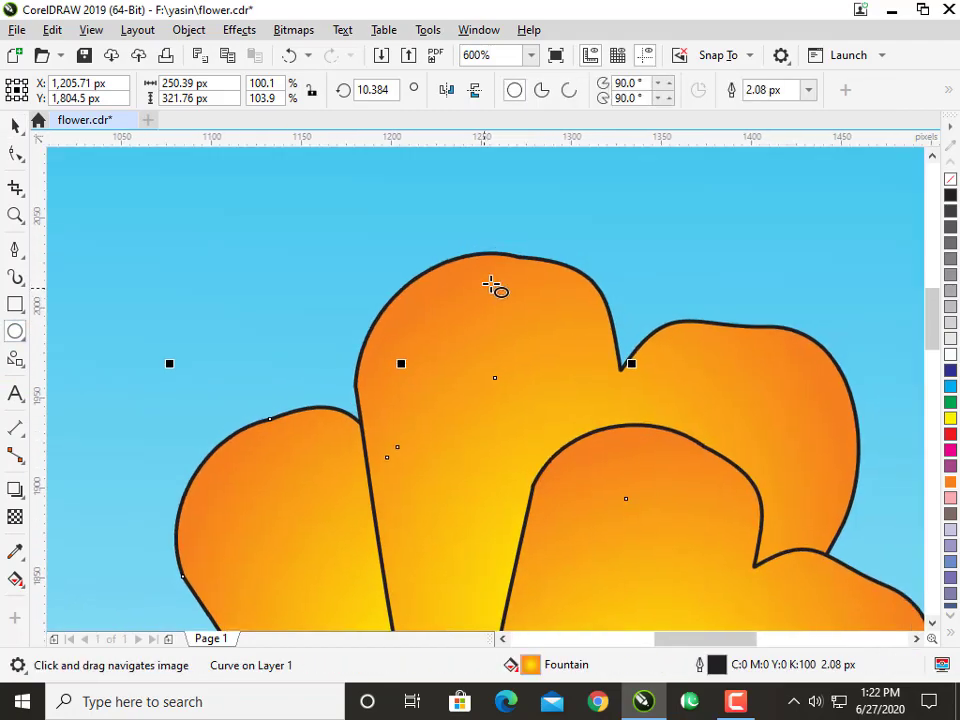
left_click_drag(506, 265, 528, 289)
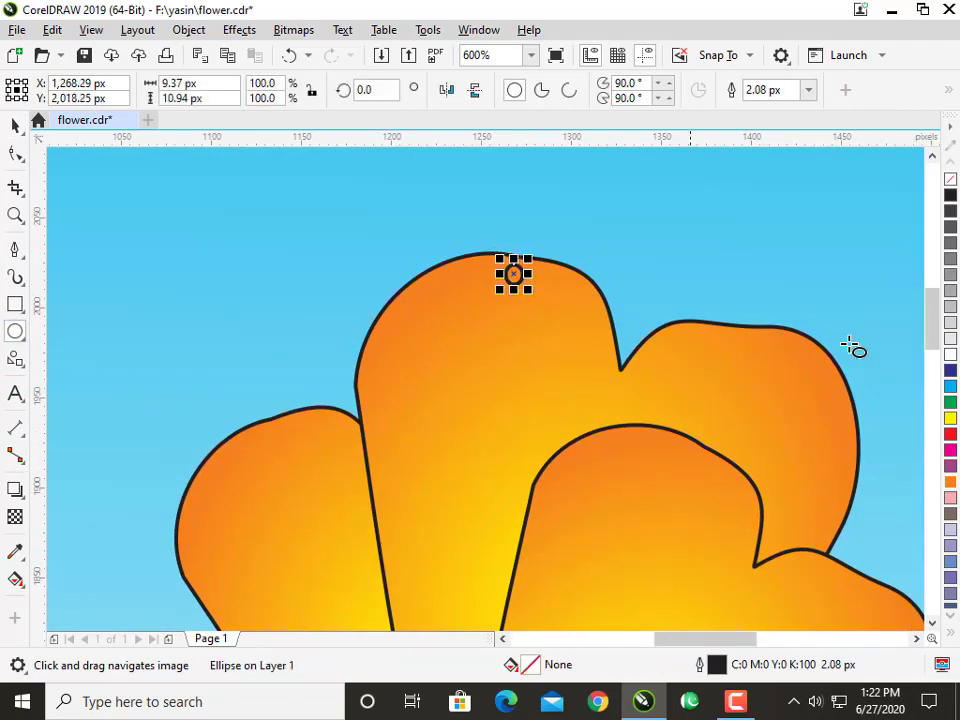
right_click(951, 355)
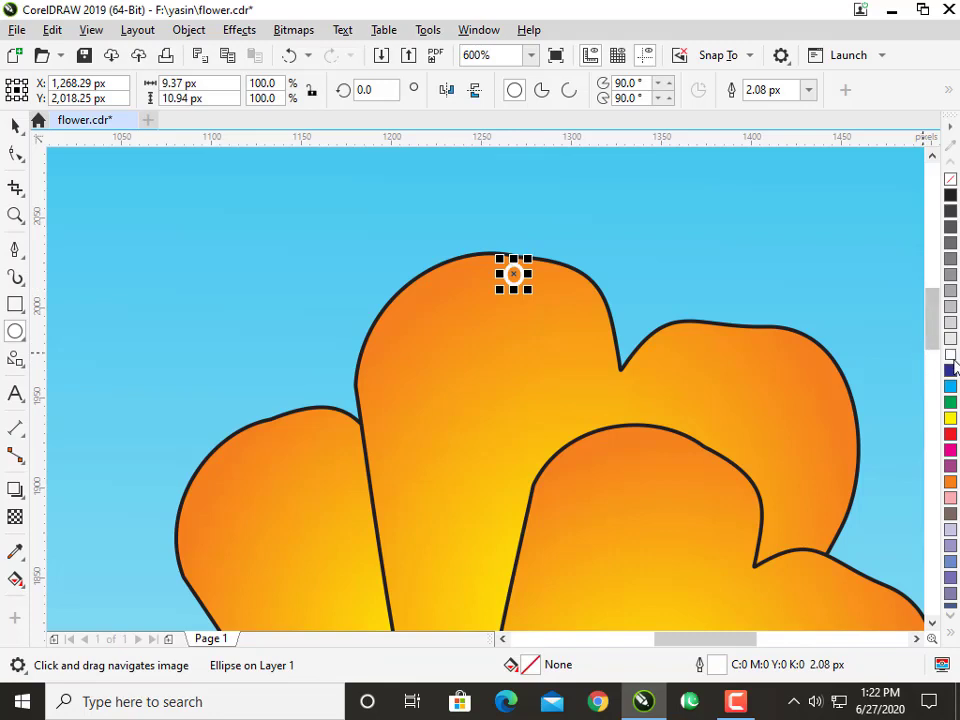
left_click(951, 355)
left_click(12, 124)
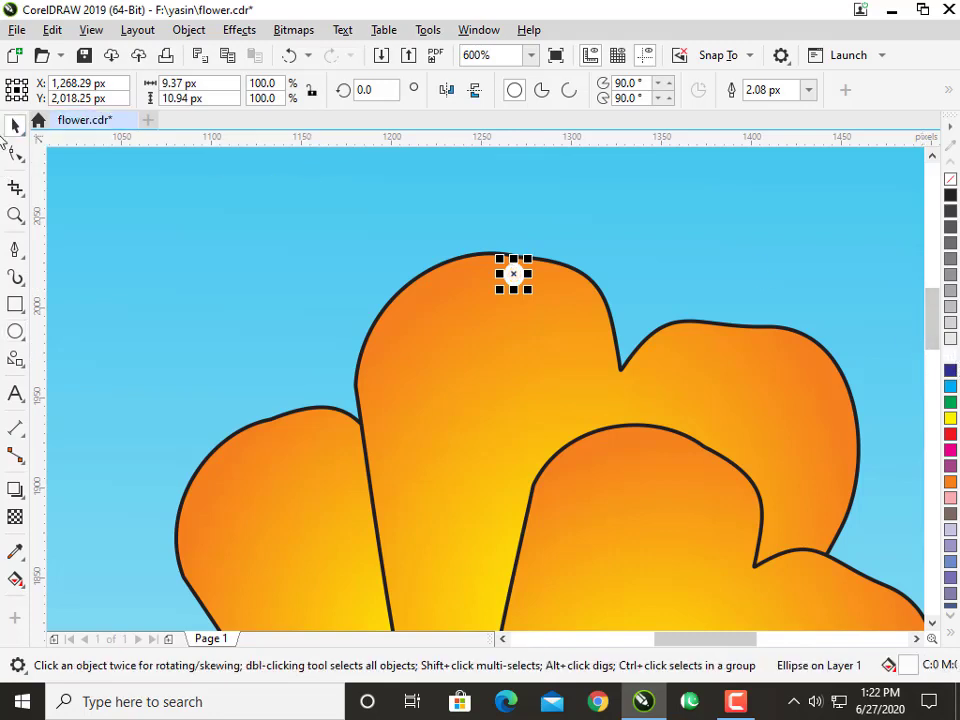
Place copies of the white dot along the rear wing's upper left edge, shrinking the lower ones to about 73.9%.
left_click_drag(514, 275, 389, 404)
key("space")
right_click(435, 302)
right_click(413, 335)
right_click(397, 365)
scroll(389, 404, "down", 2)
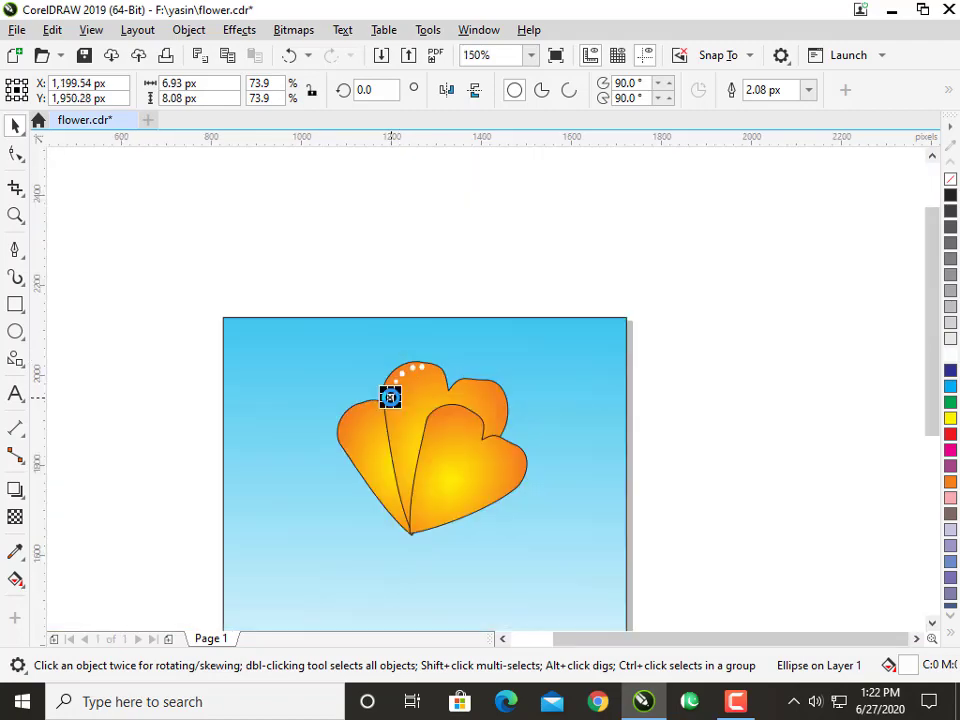
Select the six white dots on the rear wing and remove their outlines.
left_click(328, 281)
scroll(370, 333, "up", 1)
scroll(370, 333, "down", 1)
left_click_drag(332, 202, 495, 420)
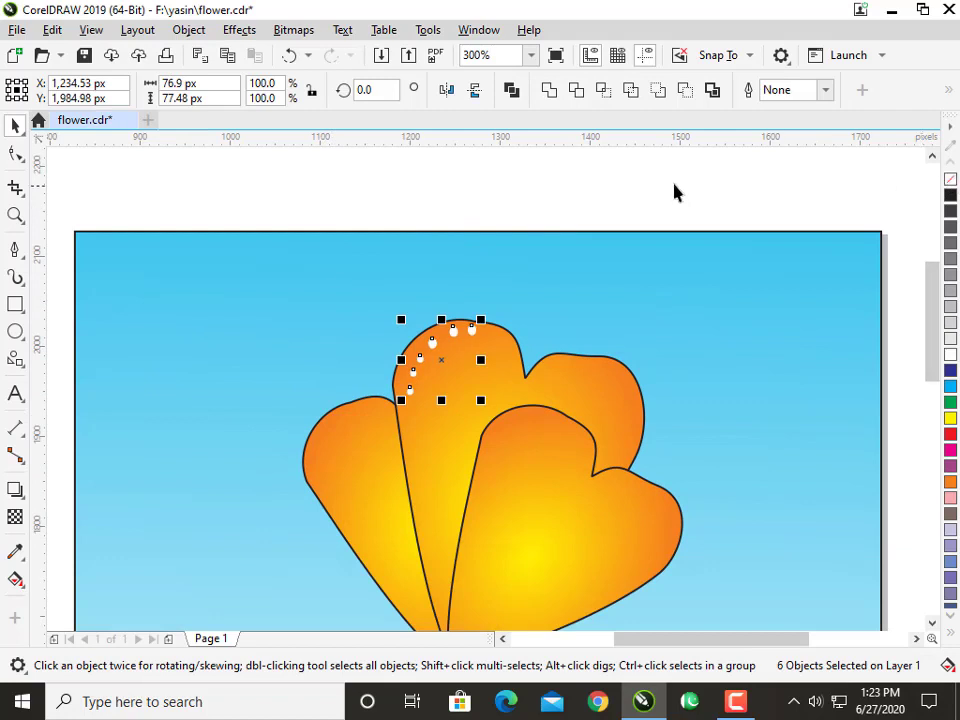
left_click(450, 390)
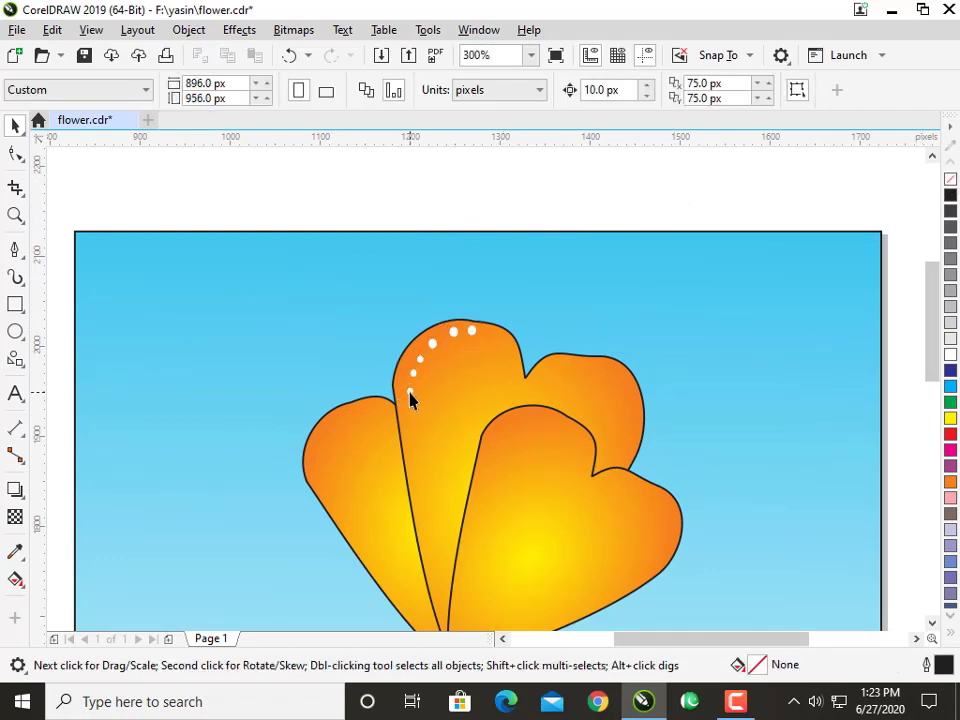
Continue the row of white dots down the rear wing's left edge toward the common tip, repeating the duplication for even spacing.
left_click_drag(410, 392, 423, 487)
scroll(423, 488, "down", 1)
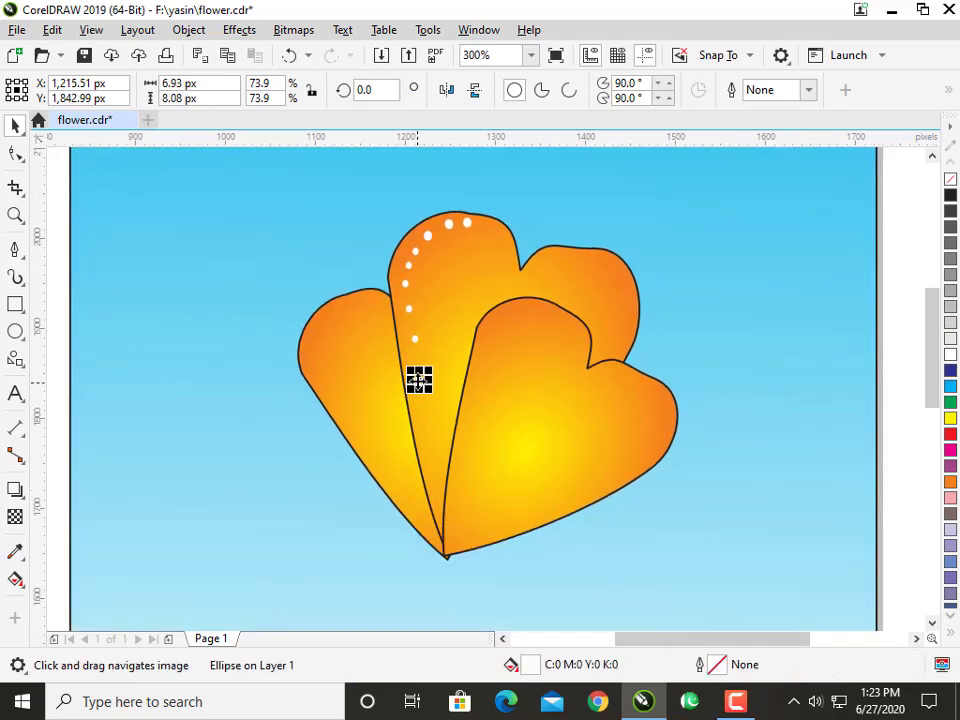
left_click_drag(419, 380, 424, 414)
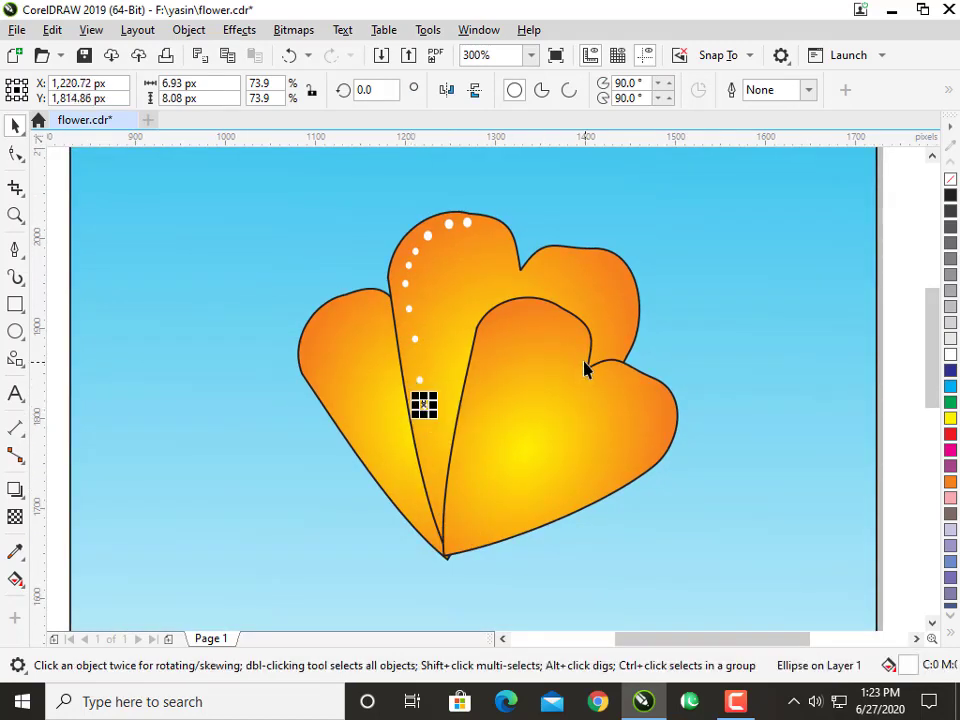
key("ctrl+r")
key("ctrl+r")
key("ctrl+r")
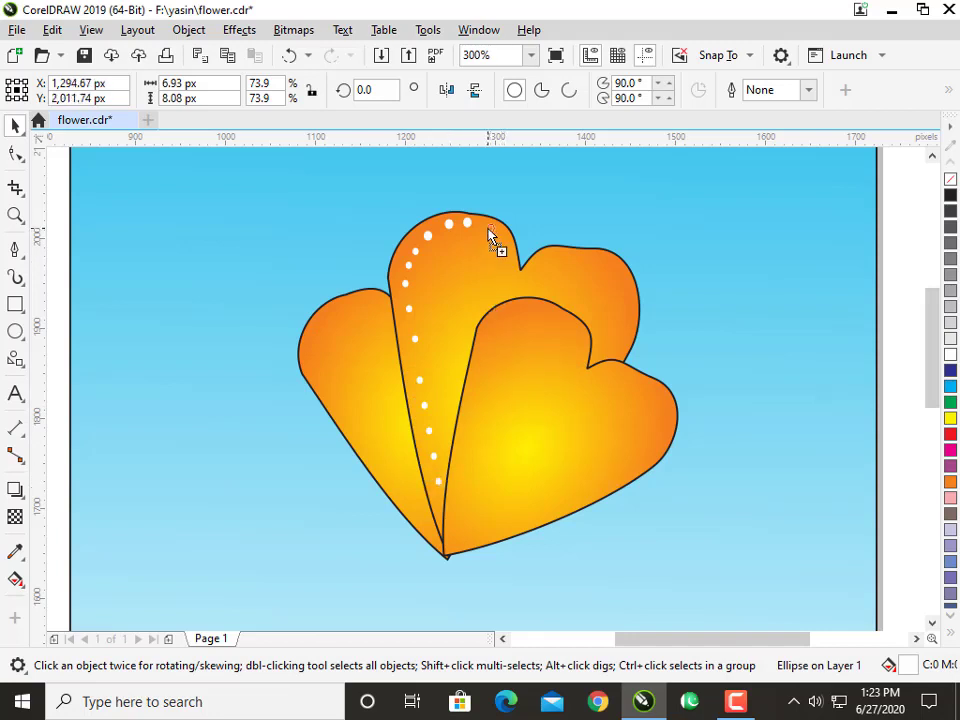
Place white dot copies along the rear wing's right lobe and the front wing's upper, left and lower edges.
left_click_drag(497, 250, 530, 261)
mouse_move(595, 268)
left_mouse_down()
mouse_move(619, 273)
mouse_move(625, 334)
mouse_move(581, 355)
mouse_move(563, 316)
mouse_move(563, 332)
mouse_move(536, 317)
mouse_move(507, 318)
mouse_move(469, 405)
mouse_move(445, 504)
mouse_move(456, 500)
mouse_move(456, 557)
mouse_move(472, 538)
mouse_move(489, 549)
mouse_move(520, 532)
mouse_move(507, 527)
left_mouse_up()
left_click_drag(507, 527, 549, 509)
left_click_drag(549, 509, 585, 499)
key("ctrl+r")
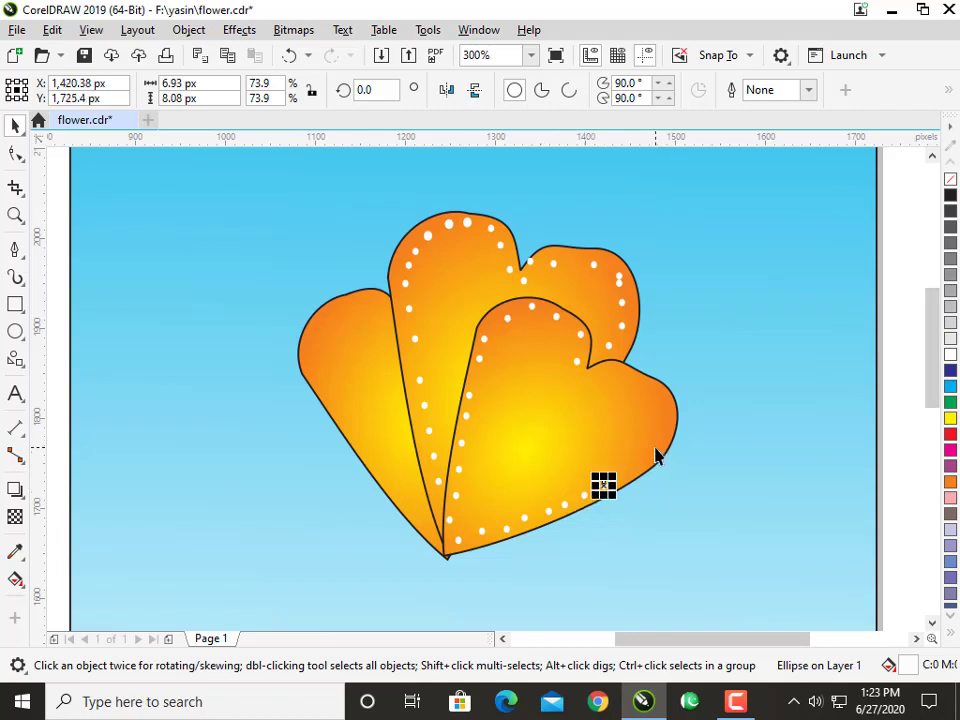
key("ctrl+r")
key("ctrl+r")
key("ctrl+r")
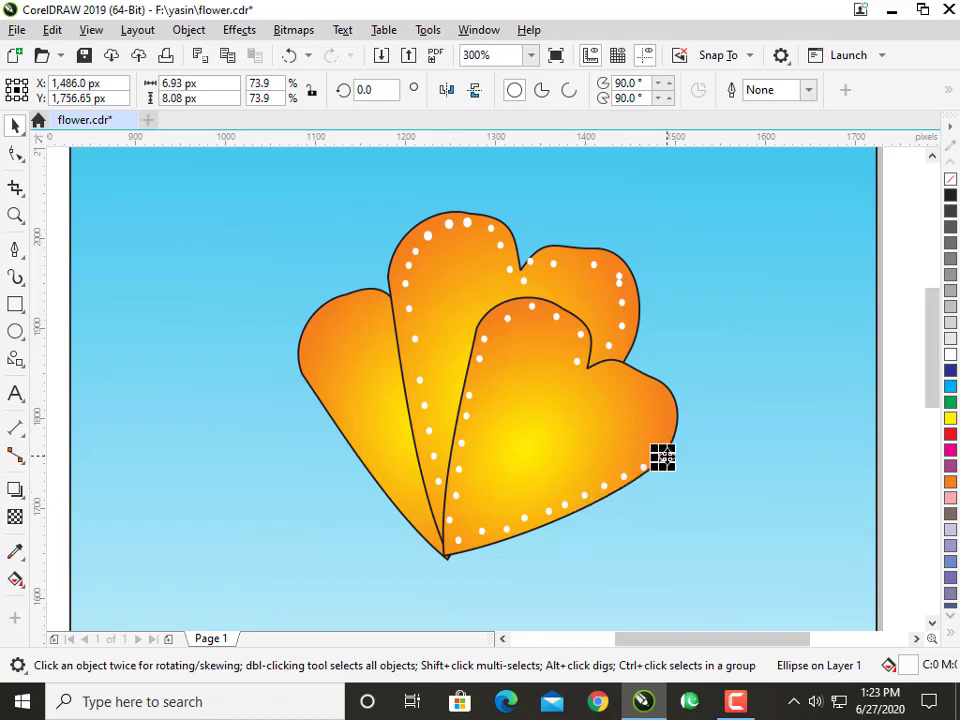
Add white dots up the front wing's right edge and around the left wing's top, deleting the extra dot at the front wing's lower right.
left_click_drag(664, 440, 666, 417)
left_click_drag(666, 417, 460, 449)
left_click(664, 458)
key("Delete")
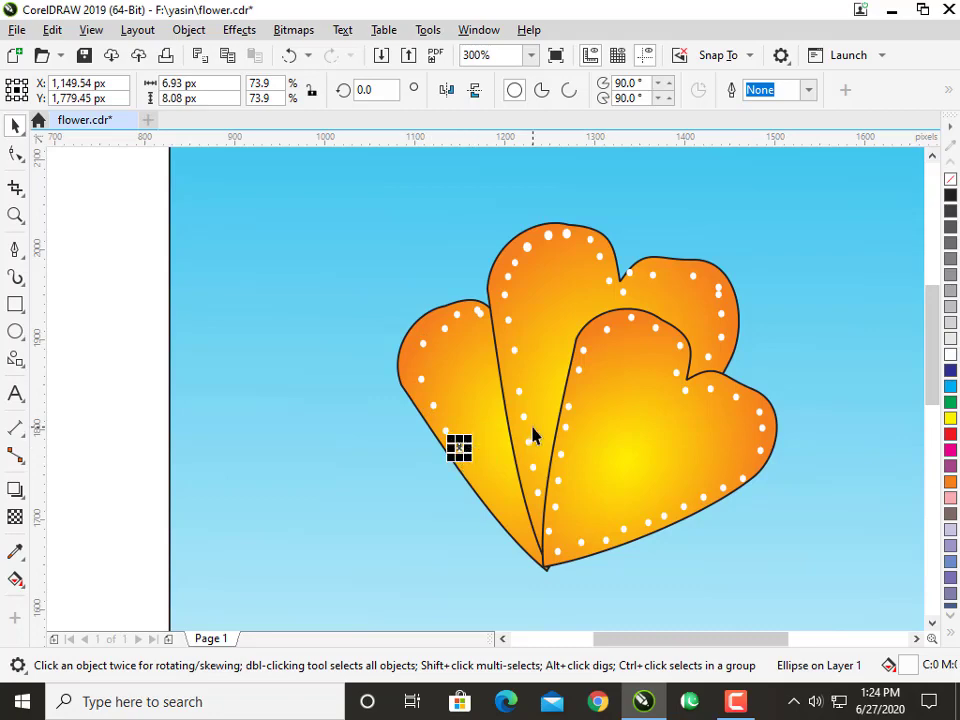
Repeat the dot duplication down the left wing's outer edge to the common tip.
key("ctrl+r")
key("ctrl+r")
key("ctrl+r")
key("ctrl+r")
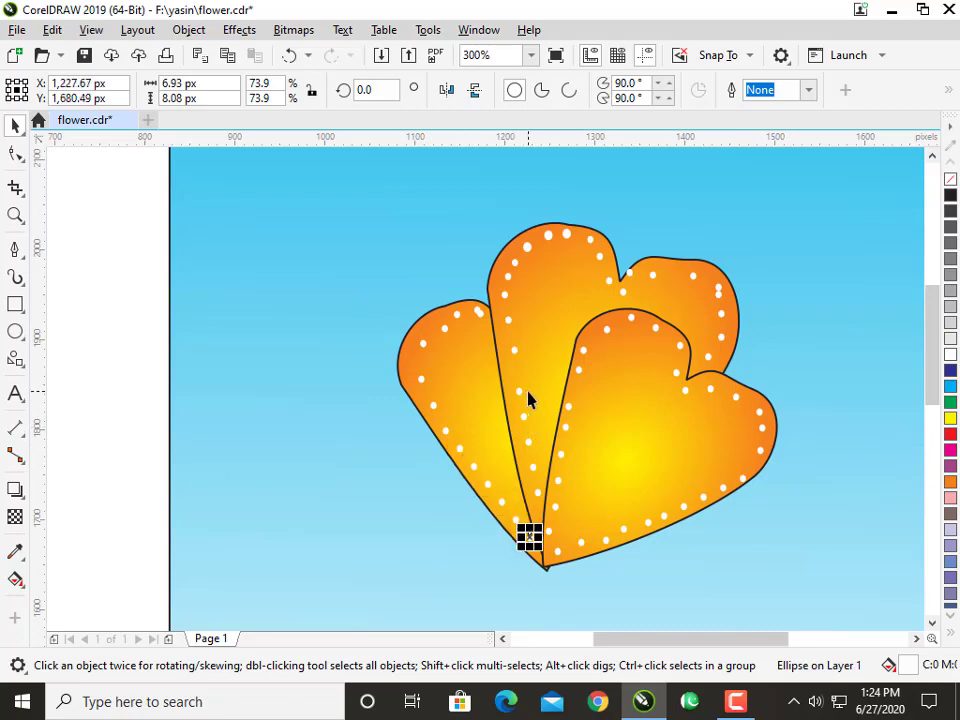
left_click(112, 282)
Draw a closed, slanted body shape about 180 px wide and 111 px high under the wings' tip with the Pen tool and fill it black.
scroll(180, 296, "down", 1)
left_click_drag(182, 297, 296, 308)
scroll(296, 308, "up", 1)
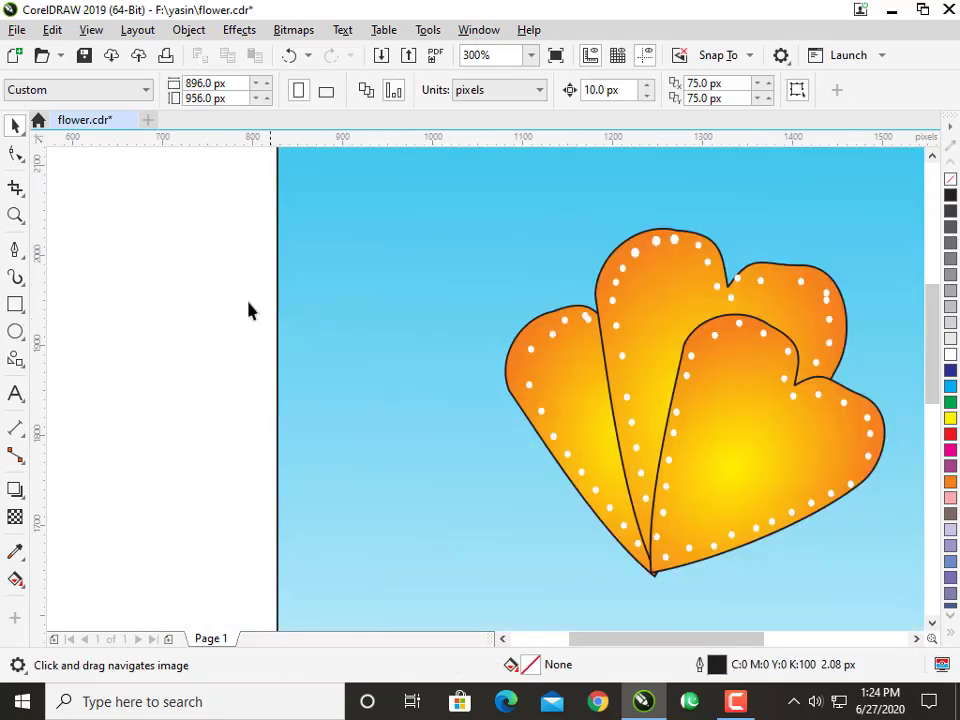
left_click_drag(405, 402, 361, 288)
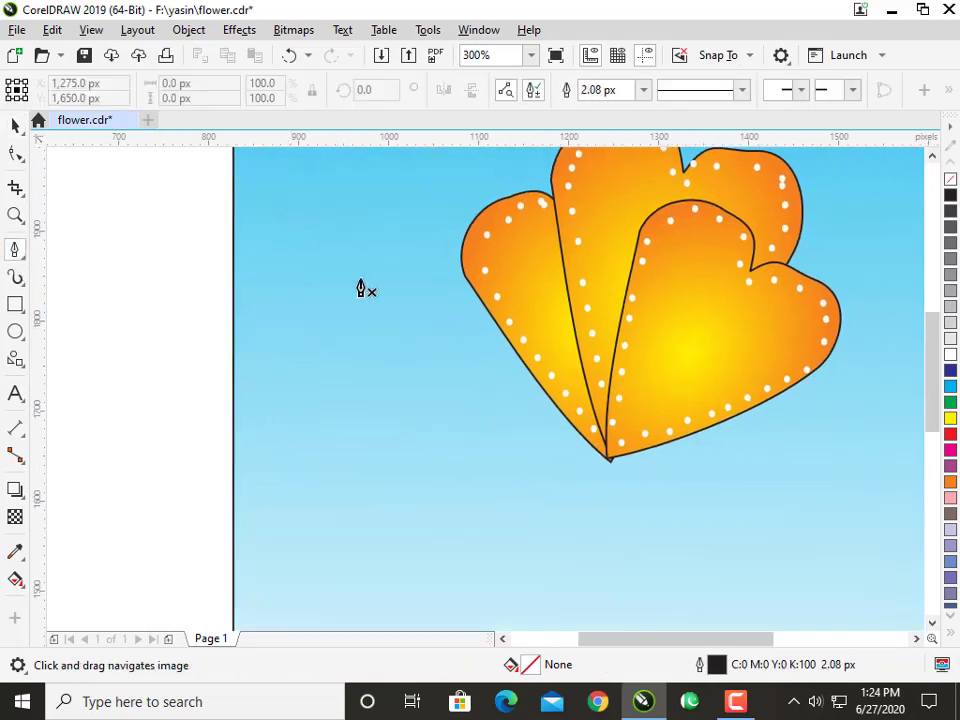
left_click(515, 431)
left_click_drag(671, 514, 709, 578)
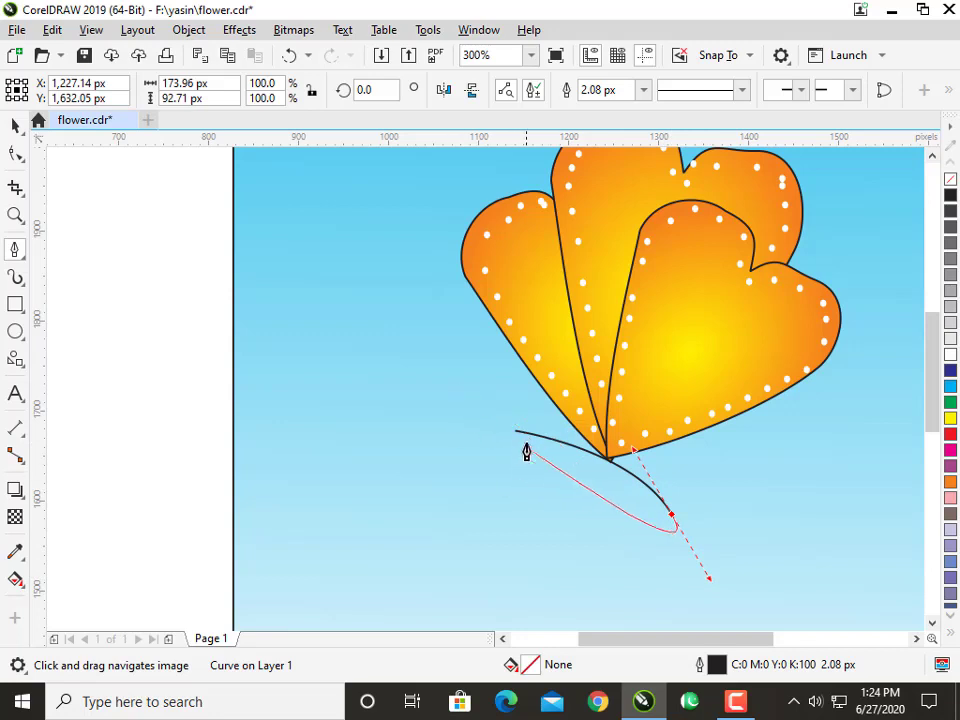
left_click(515, 432)
left_click(16, 125)
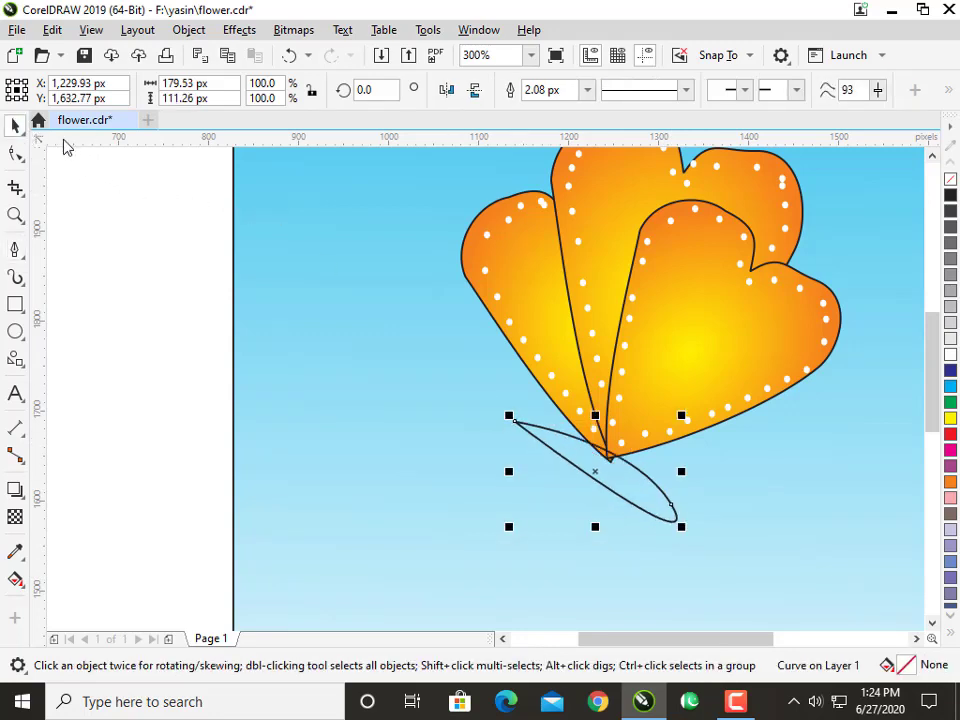
left_click(950, 204)
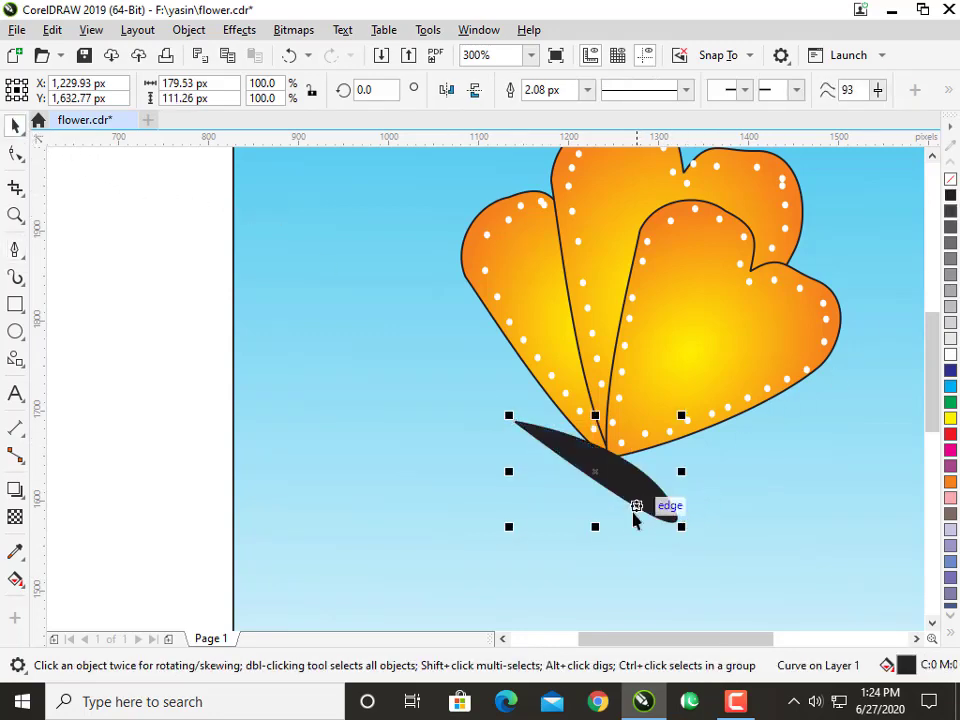
Flatten the black body vertically from its lower edge to about 87 px high.
left_click_drag(595, 529, 603, 505)
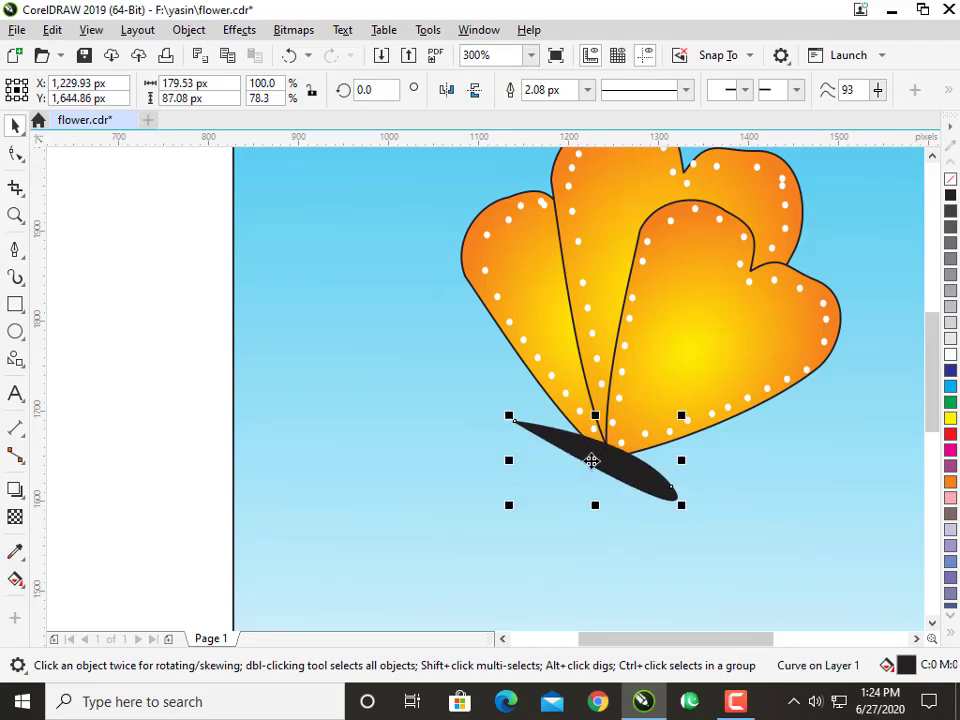
scroll(462, 468, "down", 1)
scroll(462, 464, "up", 1)
left_click(14, 250)
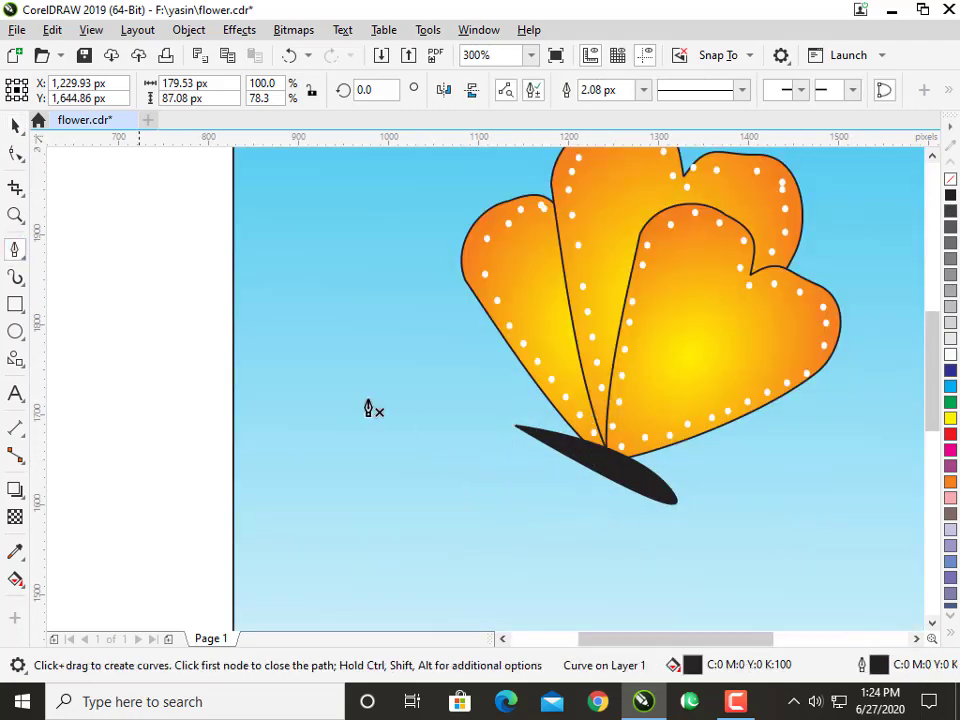
key("space")
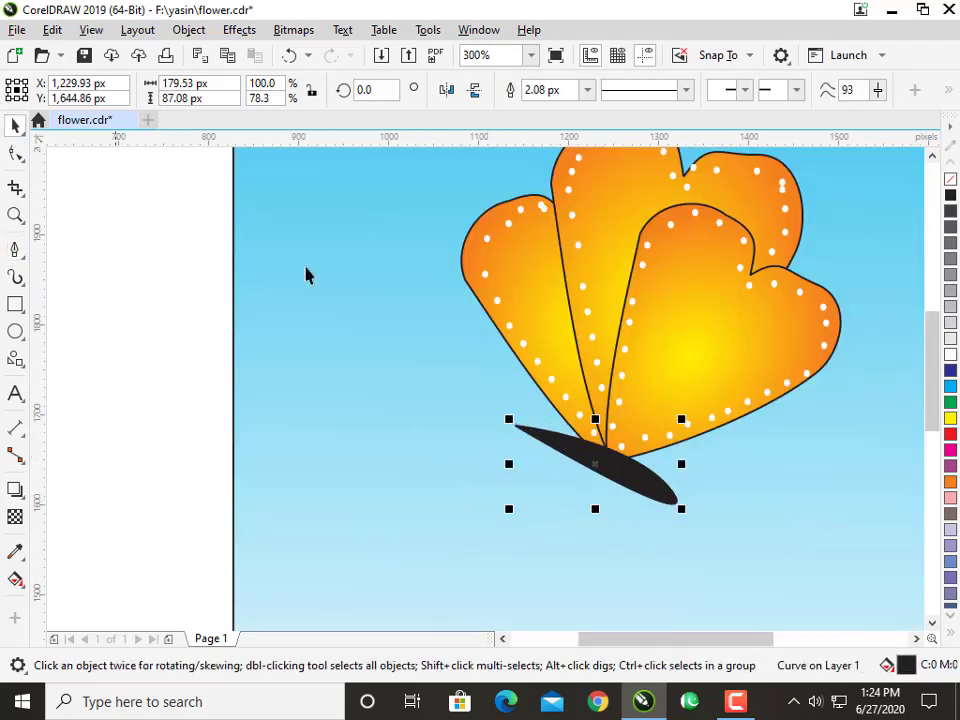
Reshape the black body's lower right end by adjusting the curve at its end node with the Shape tool.
left_click(13, 150)
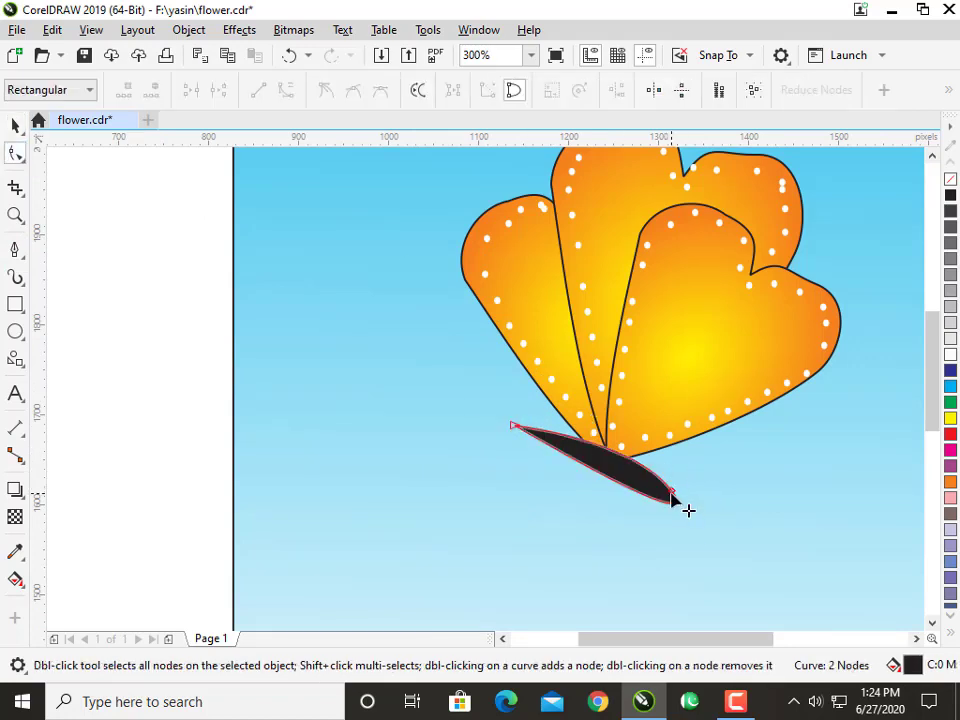
left_click_drag(672, 497, 677, 527)
left_click(16, 248)
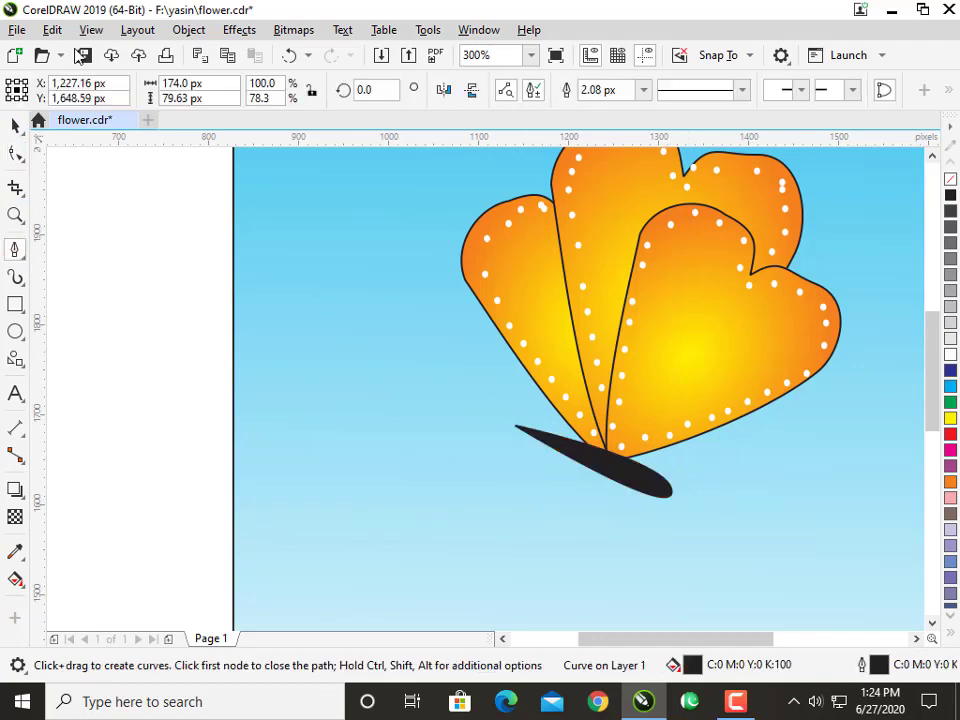
Make the node at the body's lower right end a cusp and pull both its handles inward to form a tapered end.
left_click(15, 155)
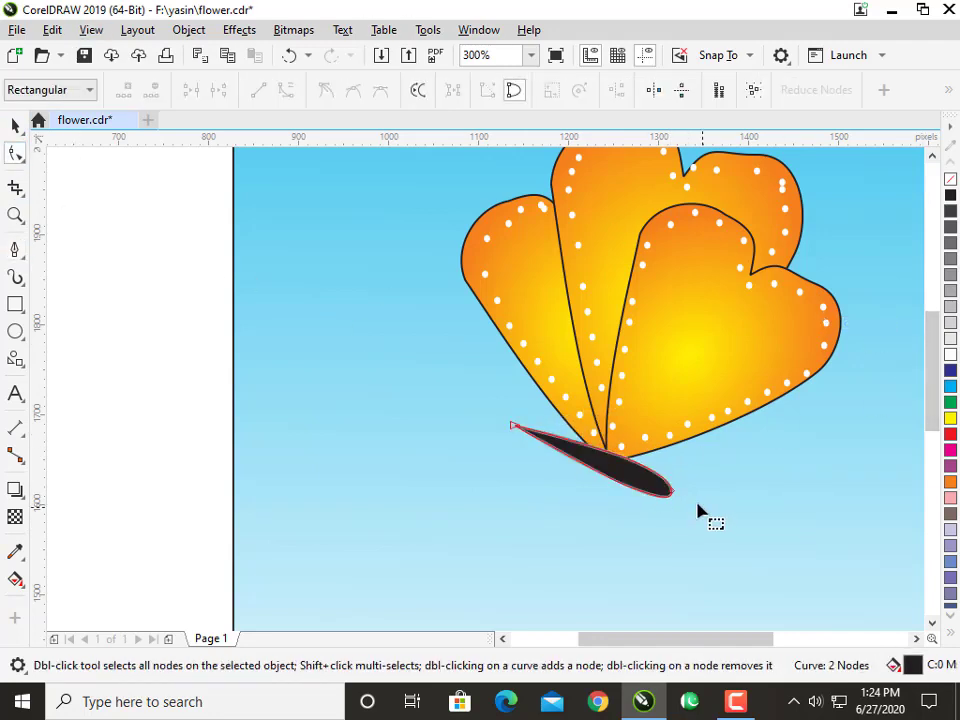
left_click(668, 492)
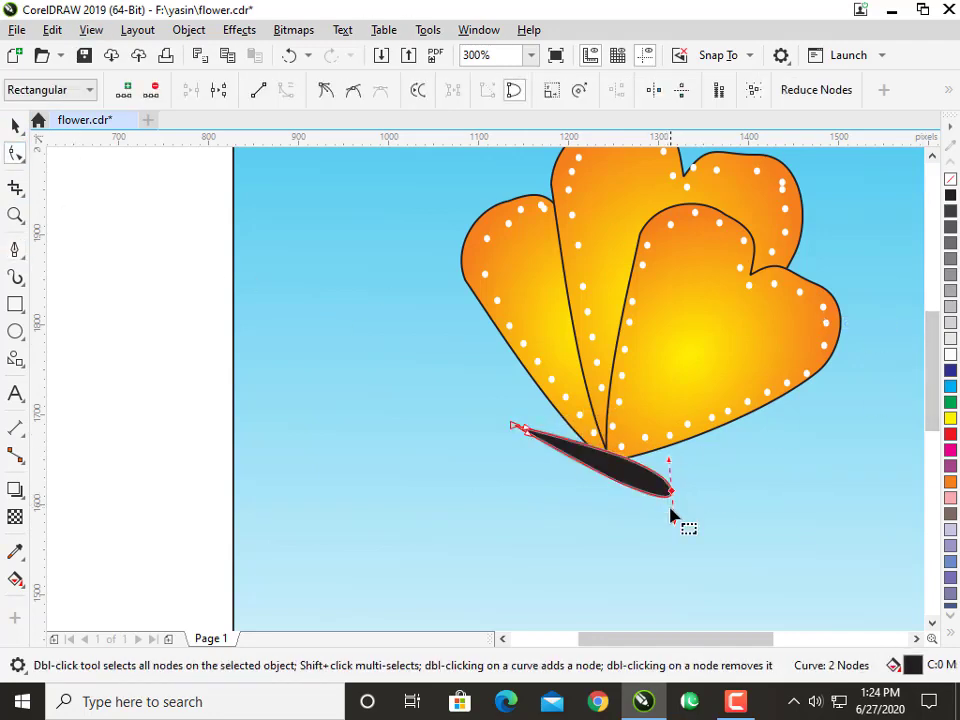
left_click(325, 90)
left_click_drag(671, 526, 652, 507)
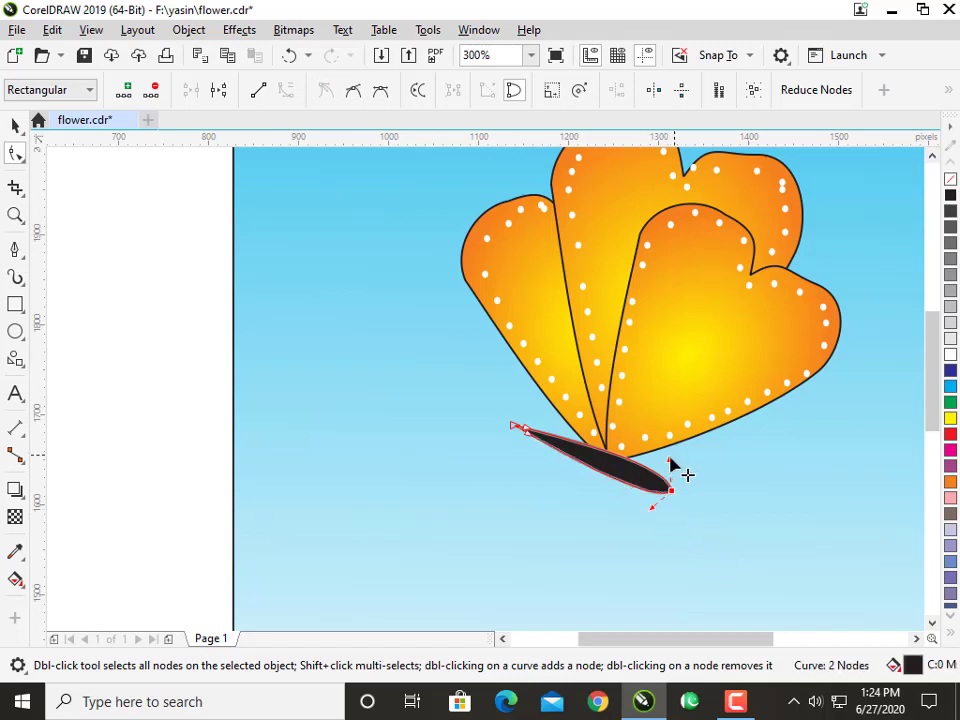
left_click_drag(671, 458, 659, 458)
left_click(15, 248)
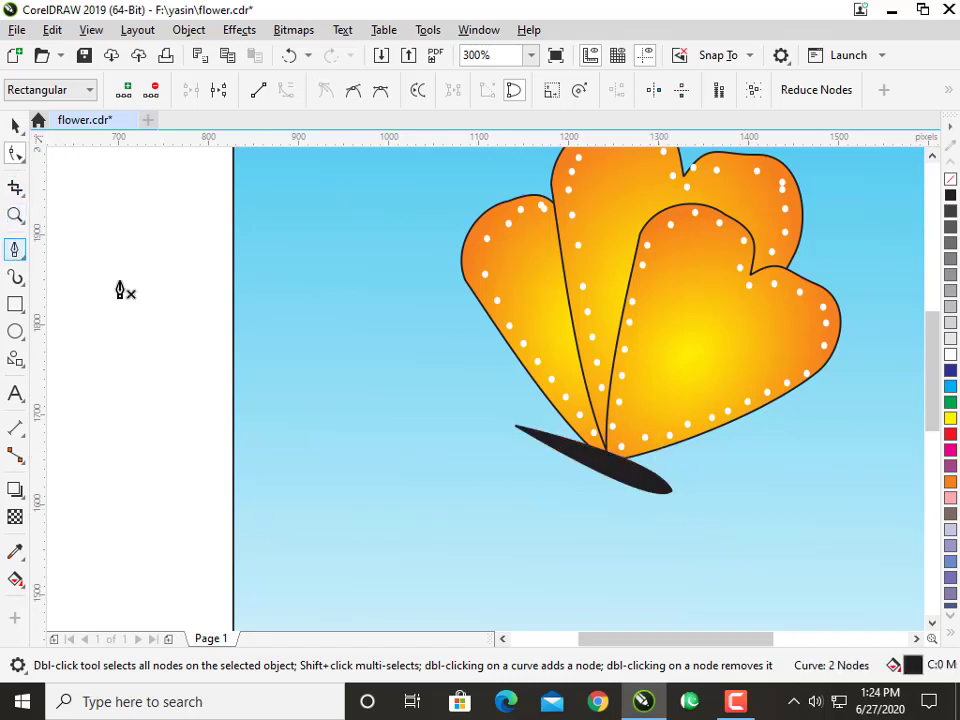
Draw an arched antenna curve about 62 px wide and 28 px high from the body's pointed end with the Pen tool.
scroll(474, 399, "up", 2)
left_click(550, 455)
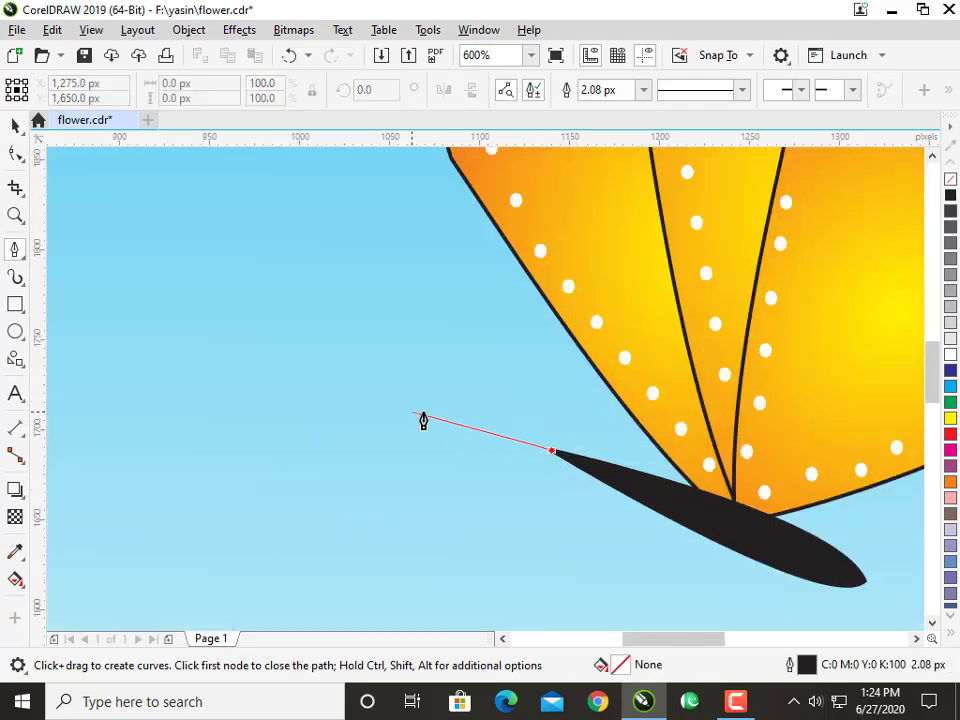
scroll(430, 422, "down", 2)
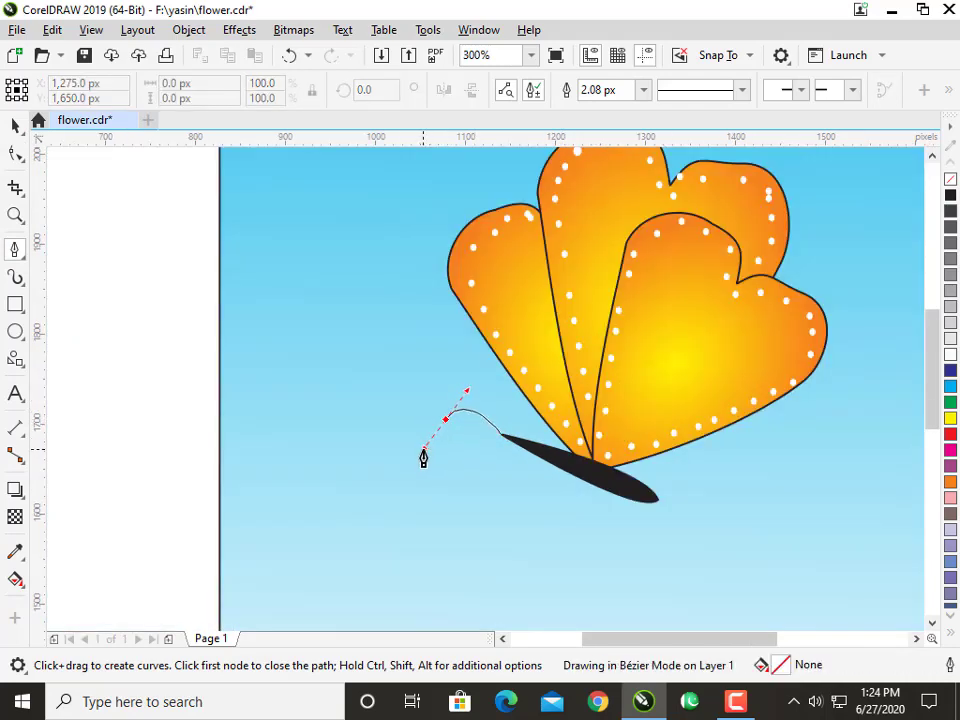
left_click(15, 125)
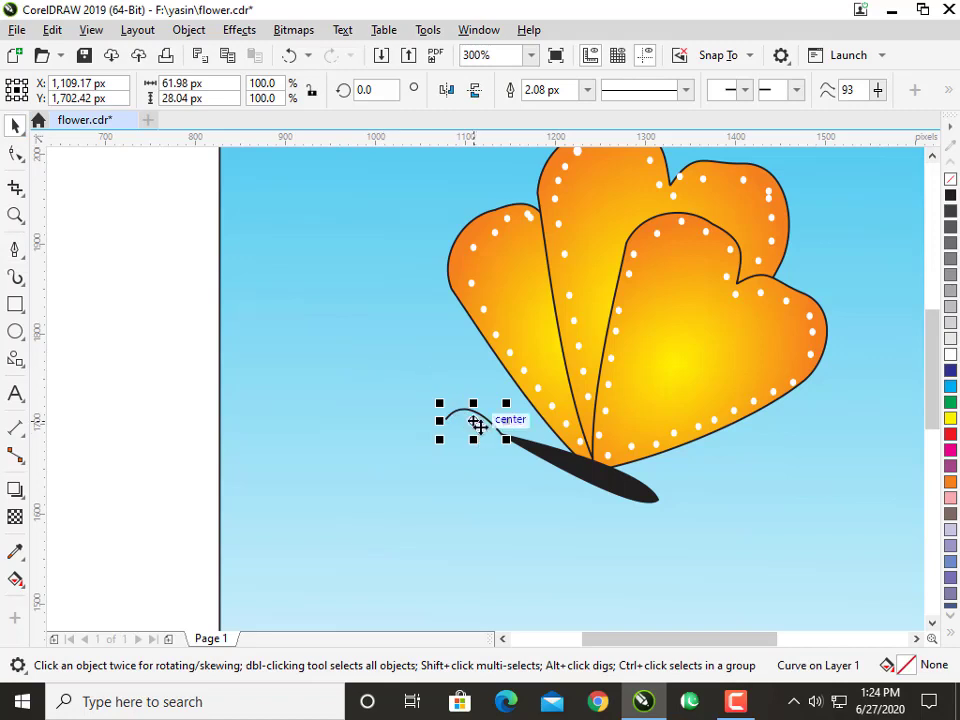
Duplicate the antenna curve slightly below the original and scale the copy to about 61%.
scroll(476, 423, "up", 2)
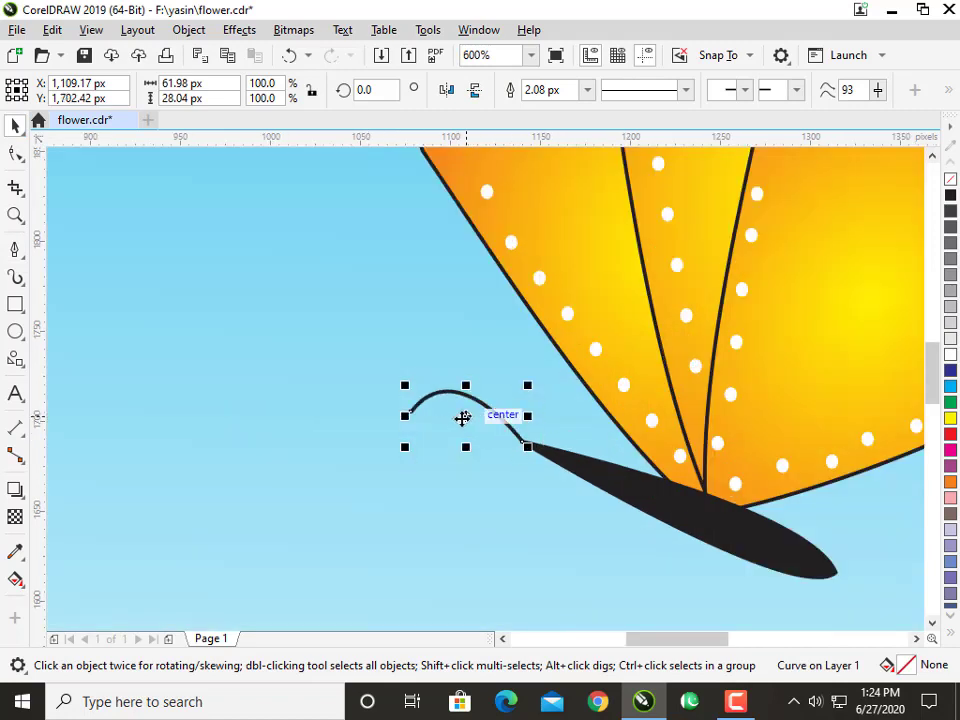
left_click_drag(462, 418, 464, 437)
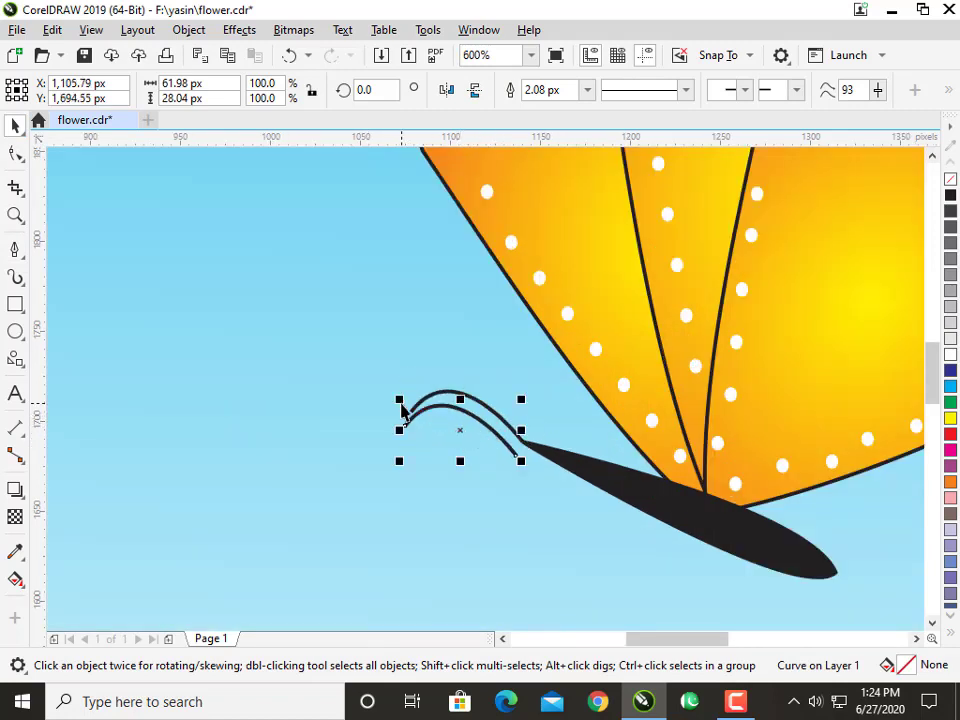
left_click_drag(402, 410, 420, 418)
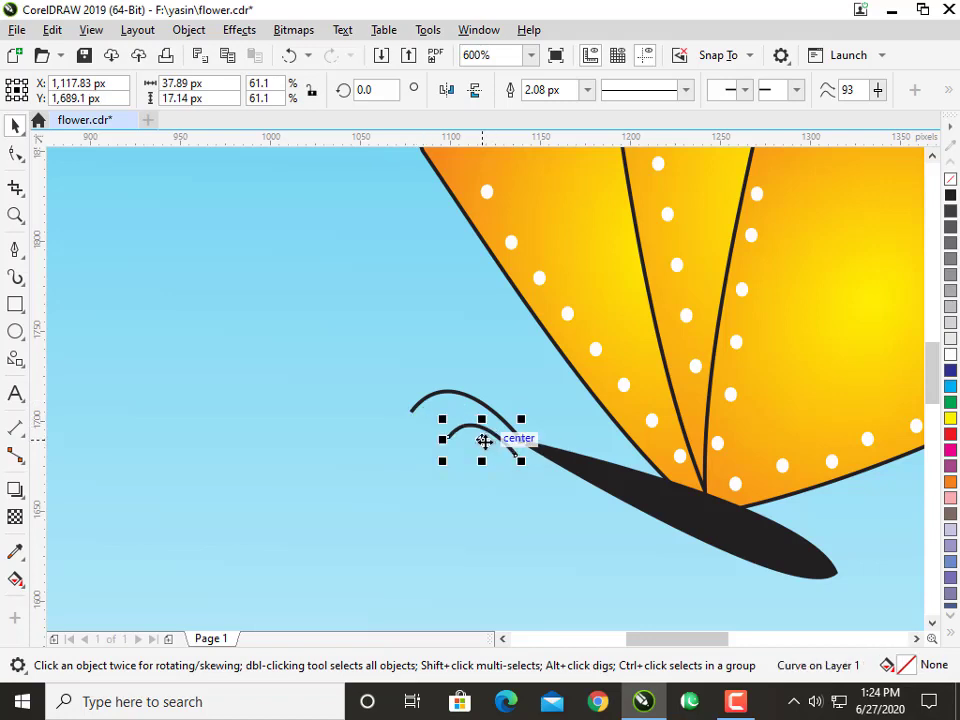
Rotate the smaller antenna by about 15 degrees and move its root onto the body's pointed end.
left_click(483, 441)
mouse_move(521, 422)
left_mouse_down()
mouse_move(523, 403)
mouse_move(521, 418)
left_mouse_up()
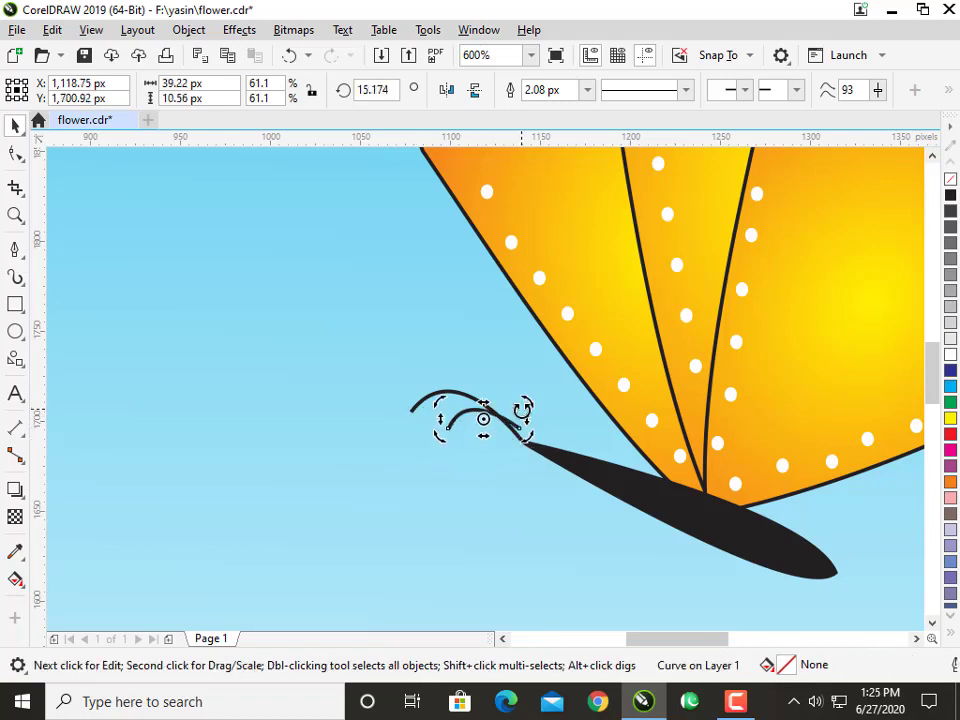
key("Right")
scroll(521, 427, "up", 1)
left_click(501, 400)
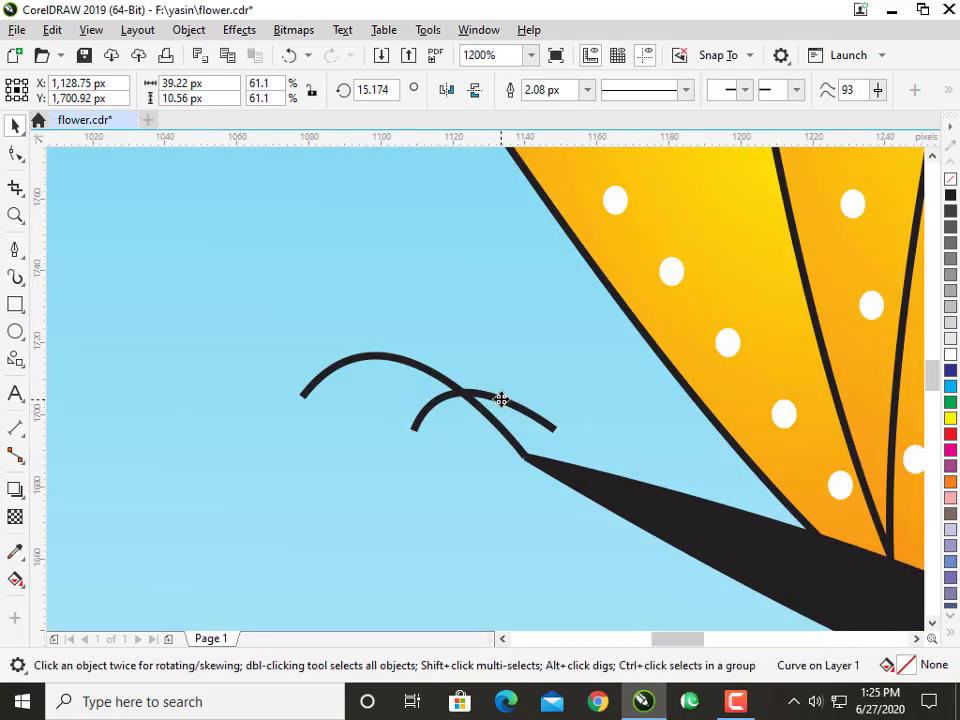
left_click_drag(501, 400, 473, 432)
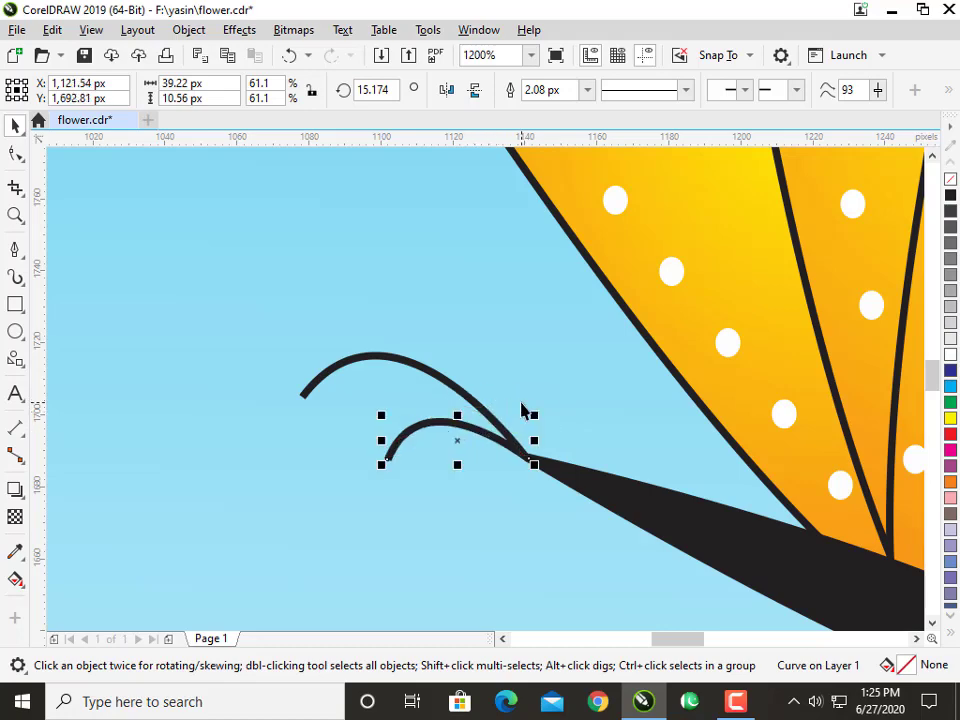
Select the whole butterfly and move it down and slightly right on the sky-blue background.
scroll(514, 225, "down", 2)
scroll(379, 364, "down", 1)
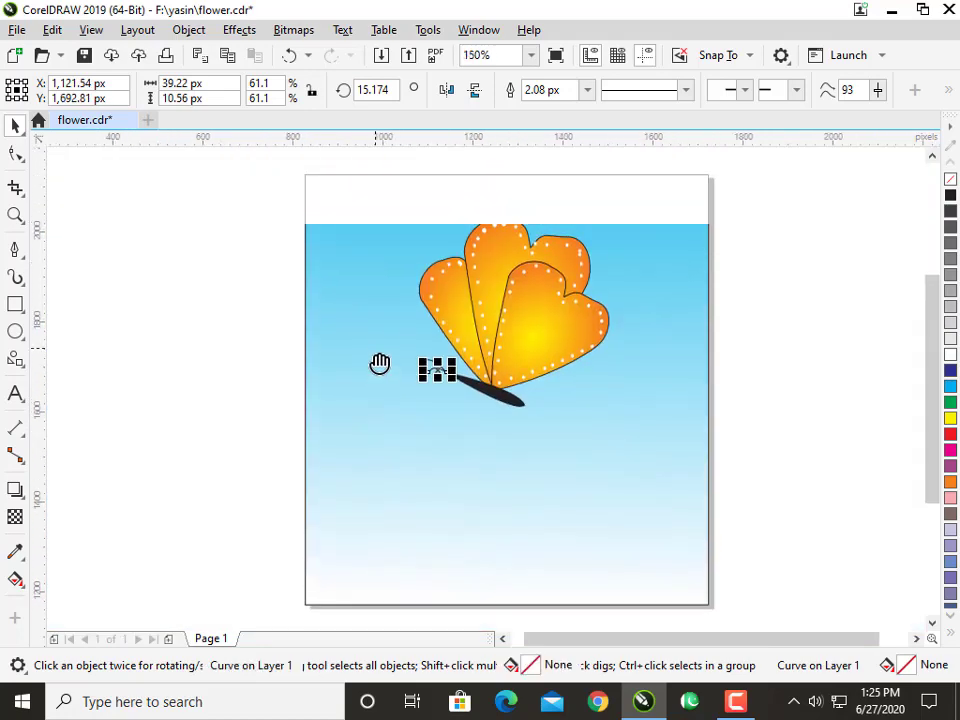
left_click(236, 174)
left_click_drag(232, 170, 708, 512)
left_click_drag(562, 367, 578, 396)
Group the black body with both antennae and scale the group to about 86%.
left_click(743, 507)
left_click_drag(743, 505, 545, 492)
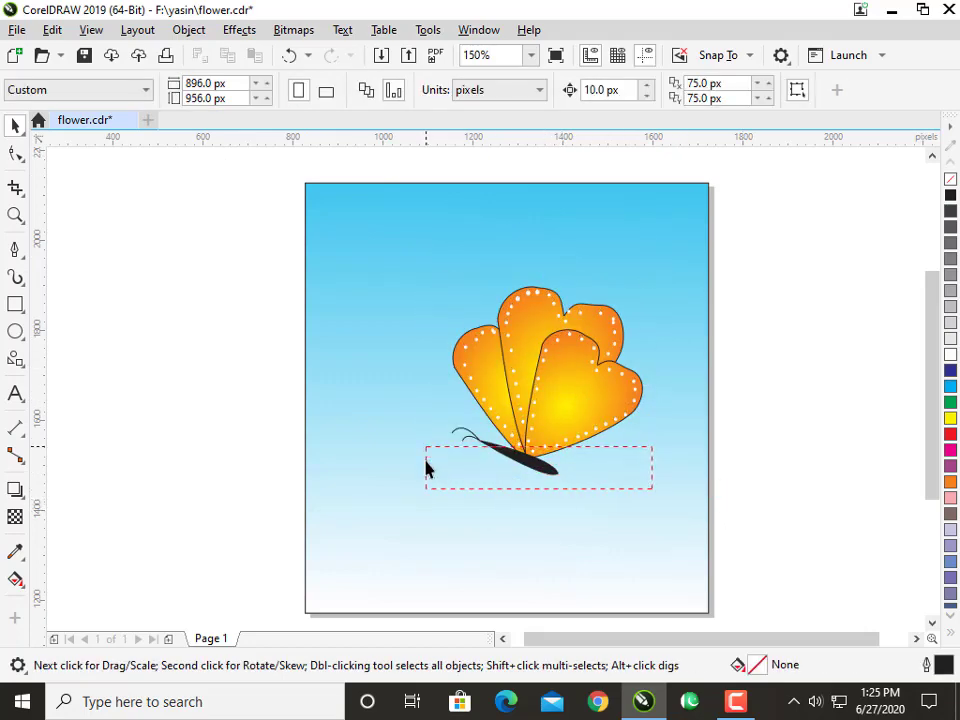
left_click(497, 453)
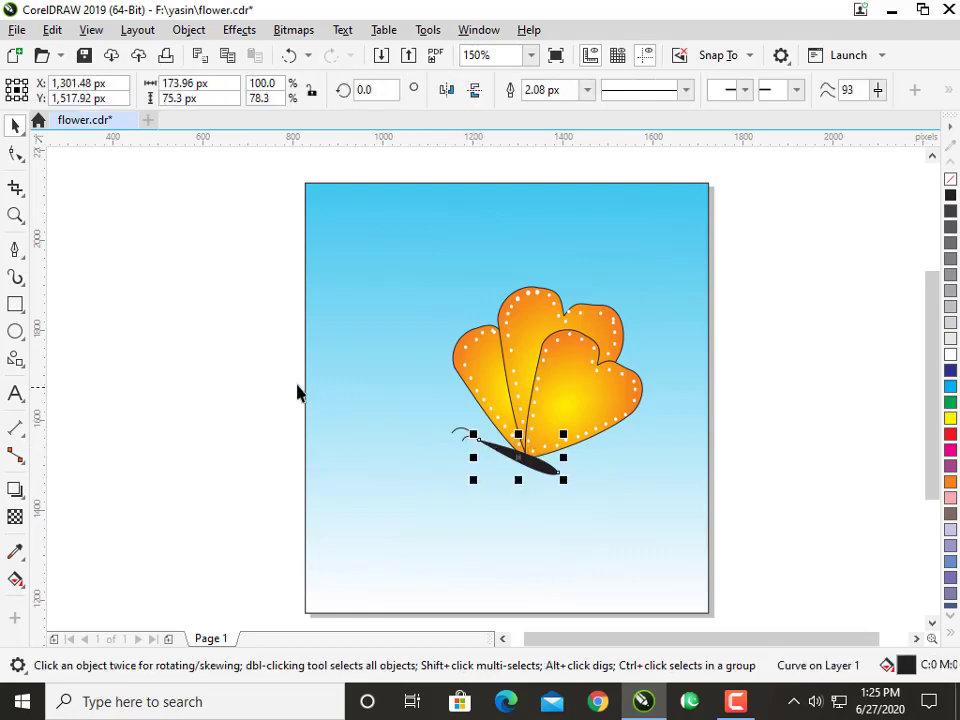
left_click(276, 387)
scroll(515, 445, "up", 3)
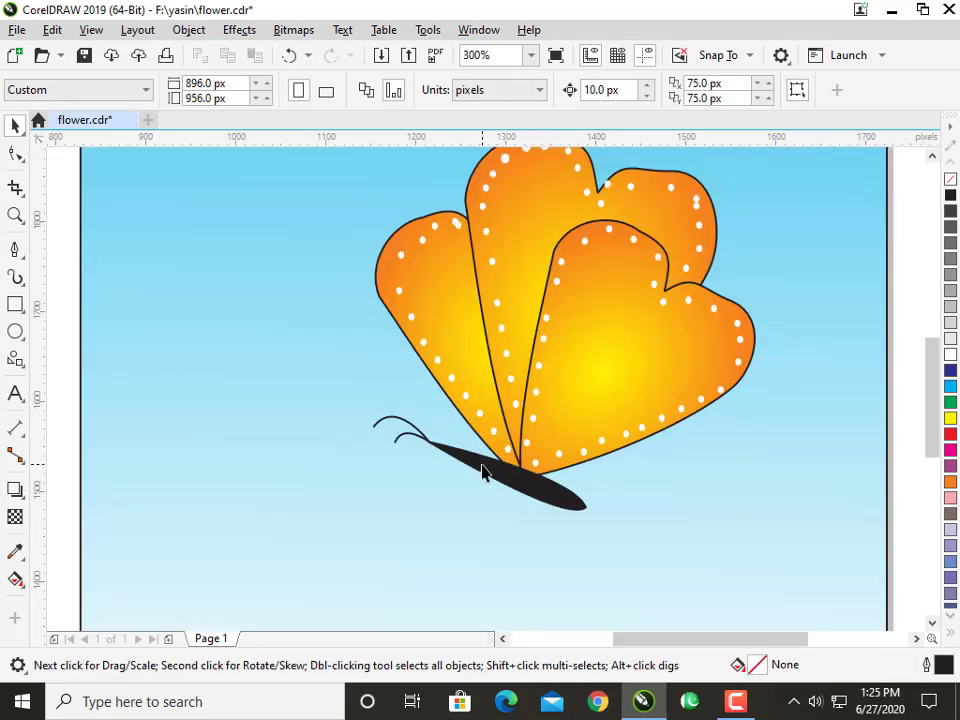
left_click(483, 473)
left_click(386, 425, "shift")
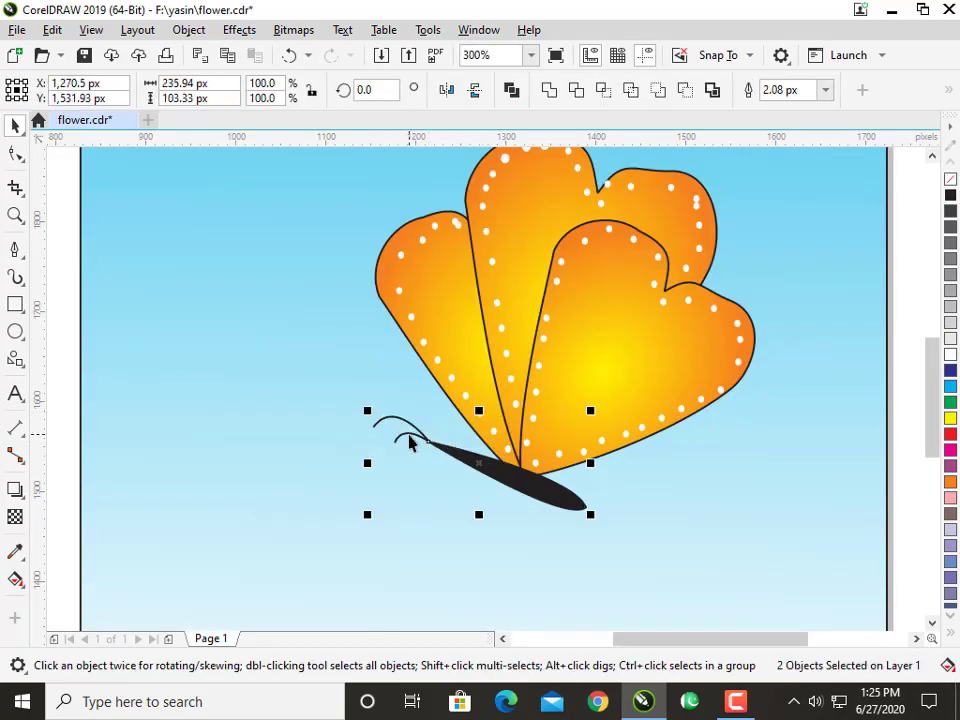
left_click(425, 431)
scroll(398, 455, "up", 2)
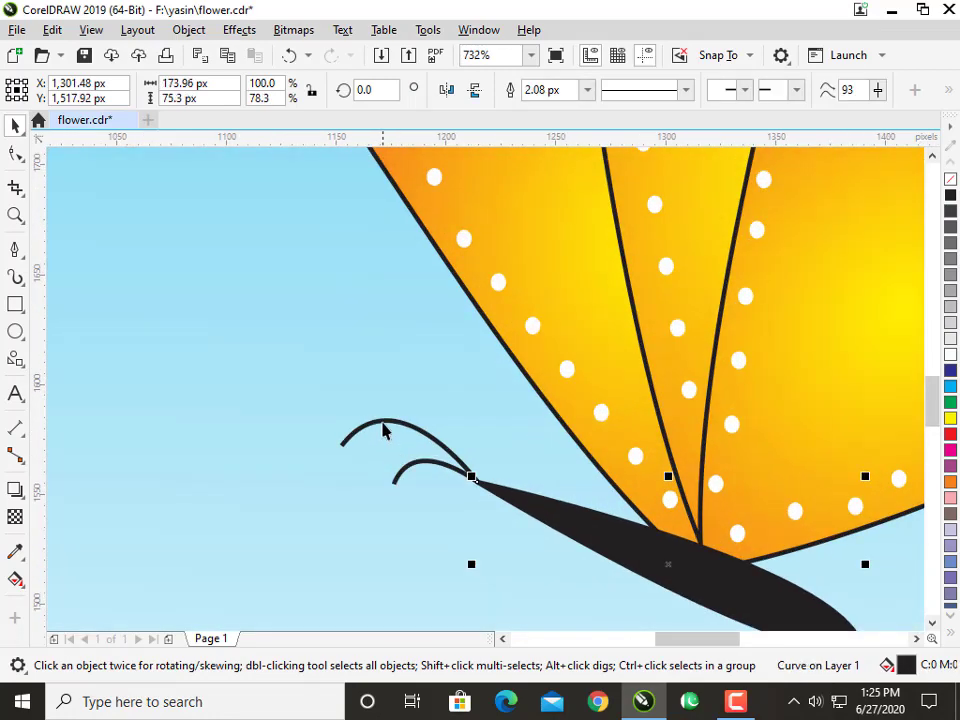
left_click(386, 422, "shift")
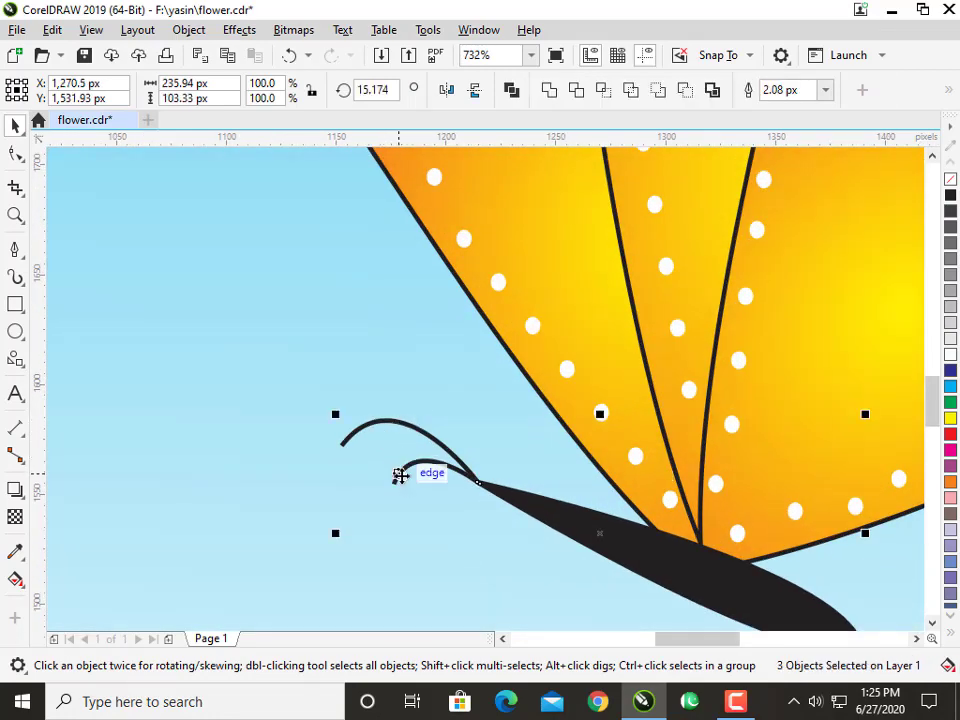
scroll(399, 476, "down", 3)
key("ctrl+g")
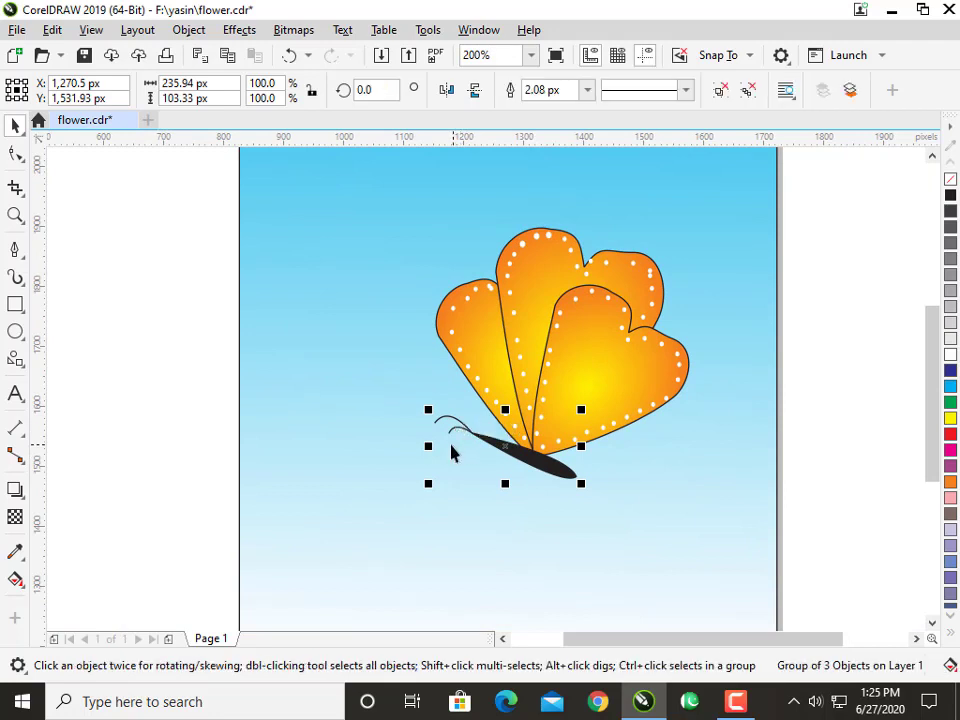
left_click_drag(428, 411, 440, 419)
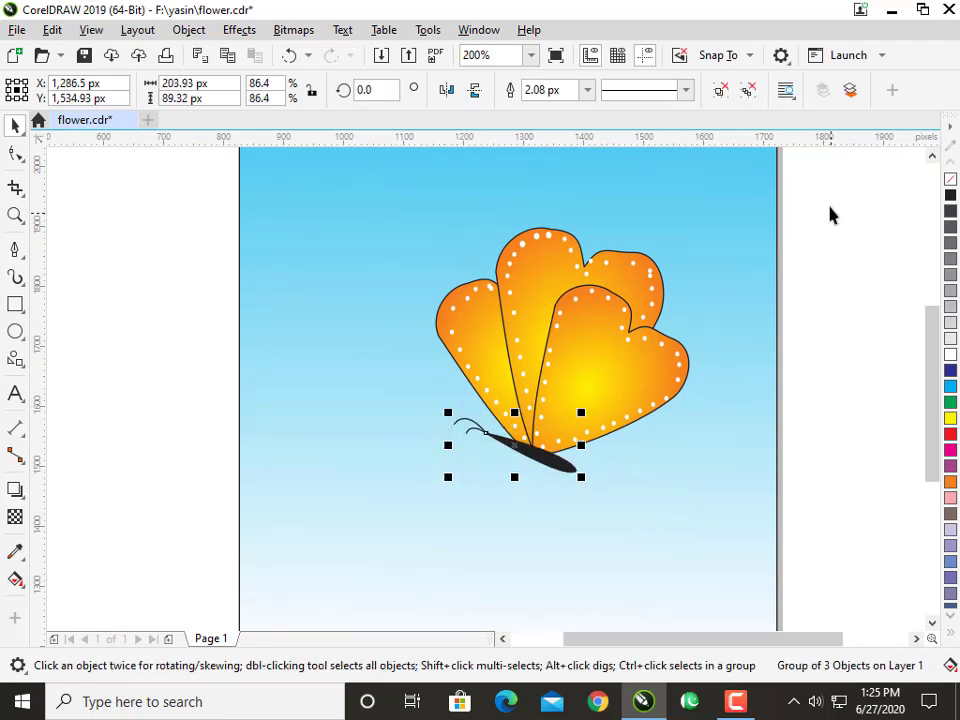
Shrink the whole butterfly to about 365 px wide and 353 px high and move it toward the background's lower right.
left_click_drag(829, 208, 319, 497)
scroll(686, 268, "down", 1)
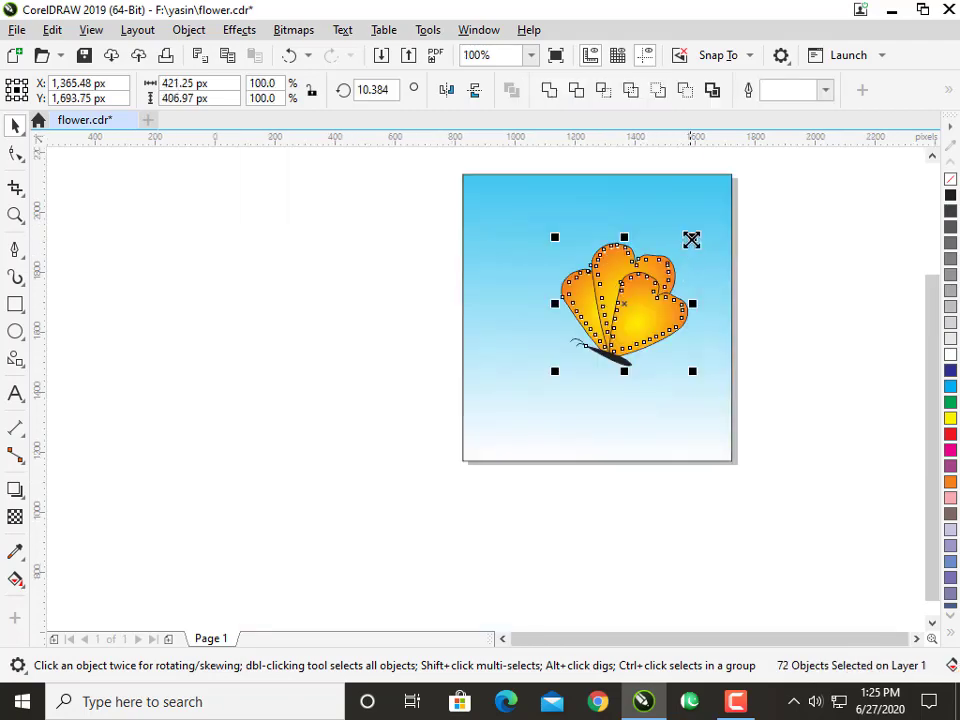
left_click_drag(691, 240, 686, 248)
scroll(634, 317, "up", 1)
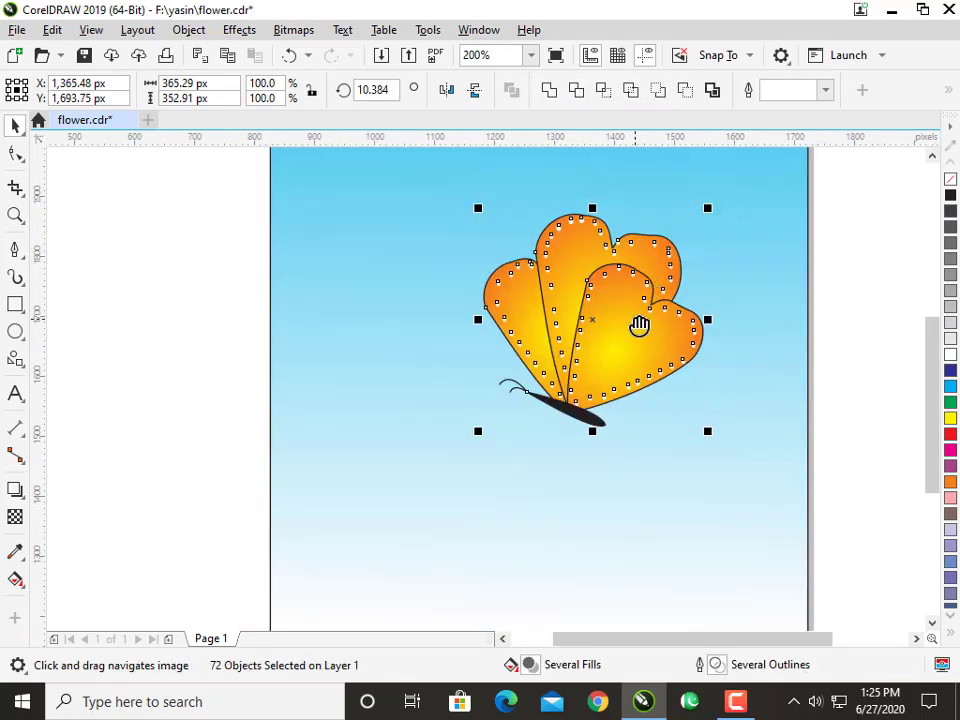
left_click_drag(639, 326, 669, 300)
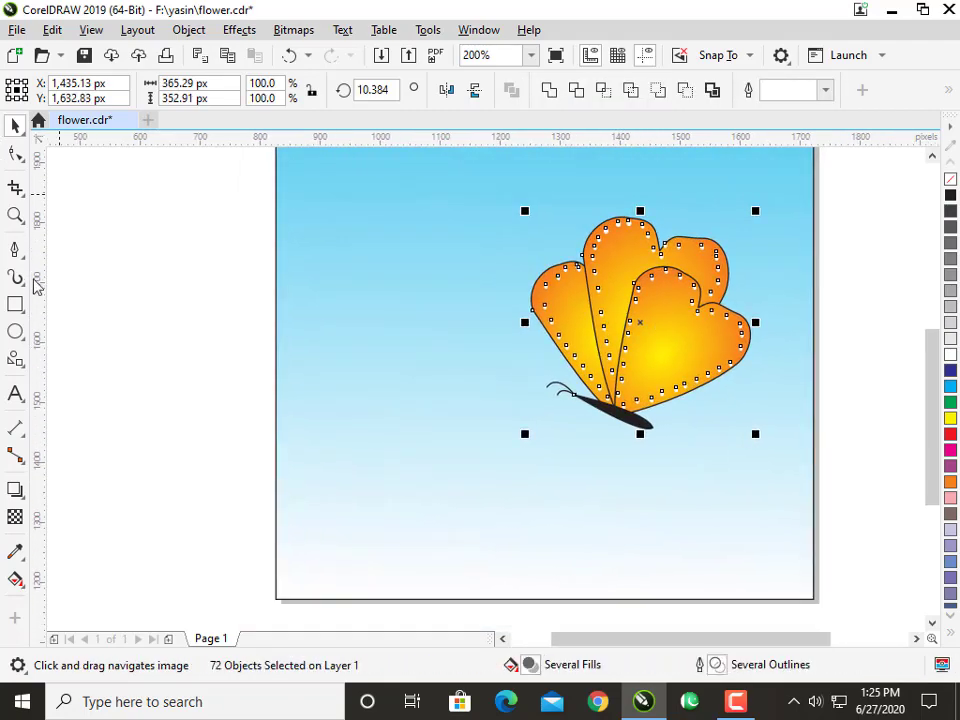
Draw a green-filled rectangle along the page's lower edge as a ground strip, 896 px wide and about 33 px high.
scroll(63, 338, "down", 1)
left_click_drag(206, 392, 347, 393)
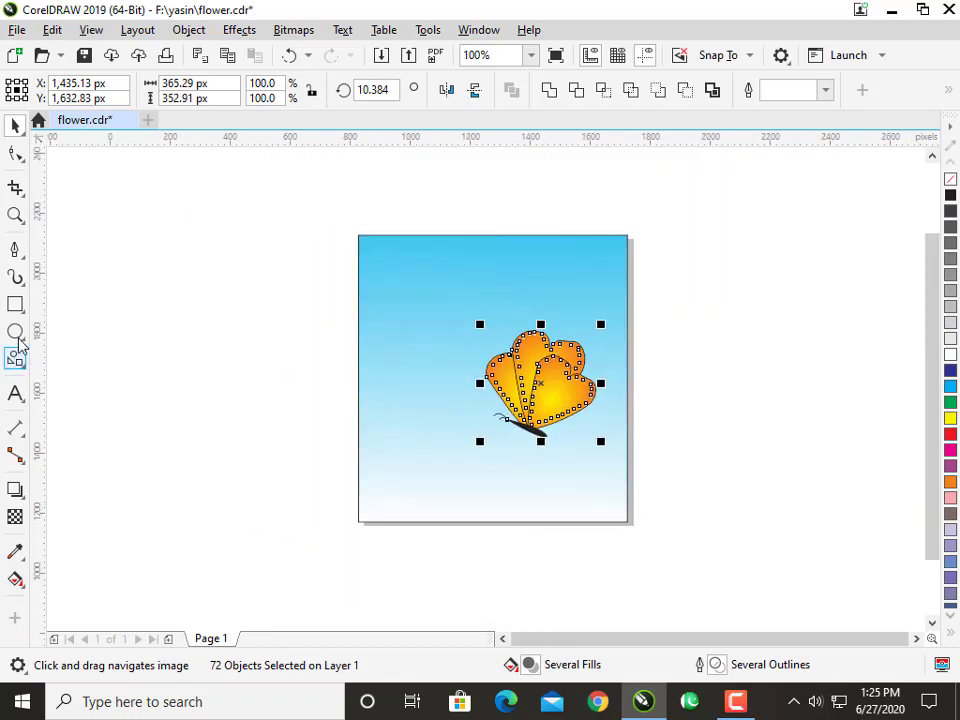
left_click(15, 304)
left_click_drag(360, 503, 628, 521)
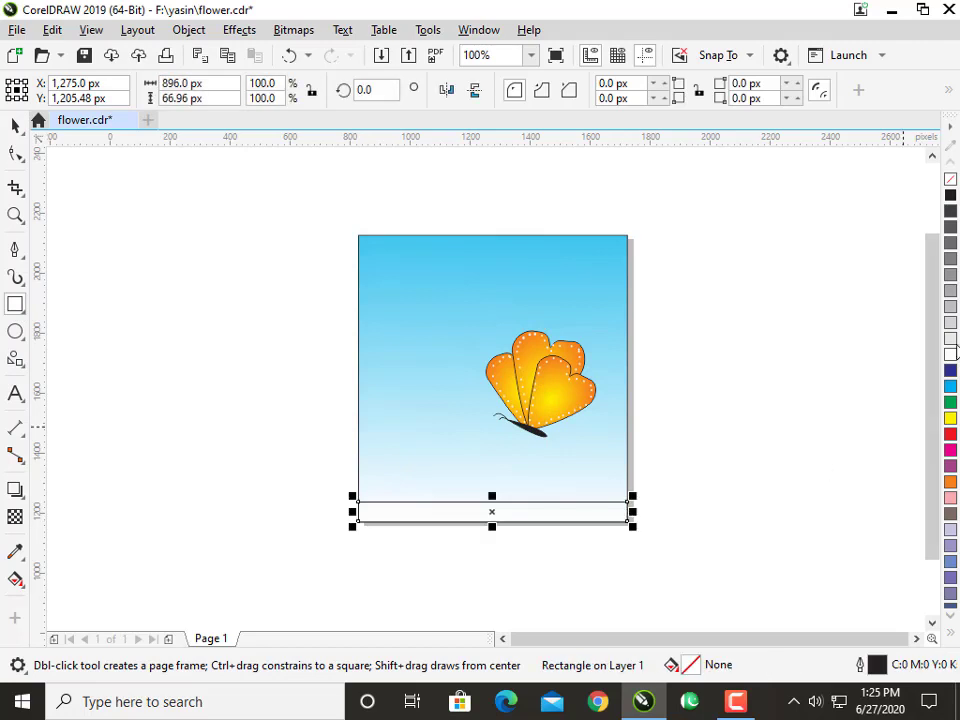
left_click(951, 403)
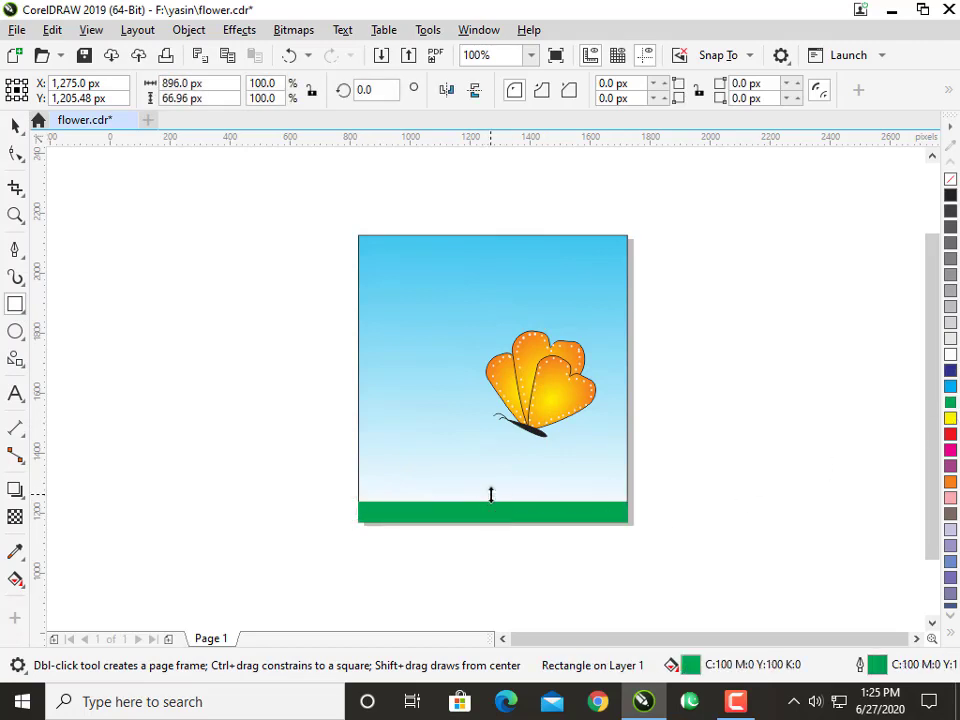
left_click_drag(491, 494, 493, 508)
left_click(15, 125)
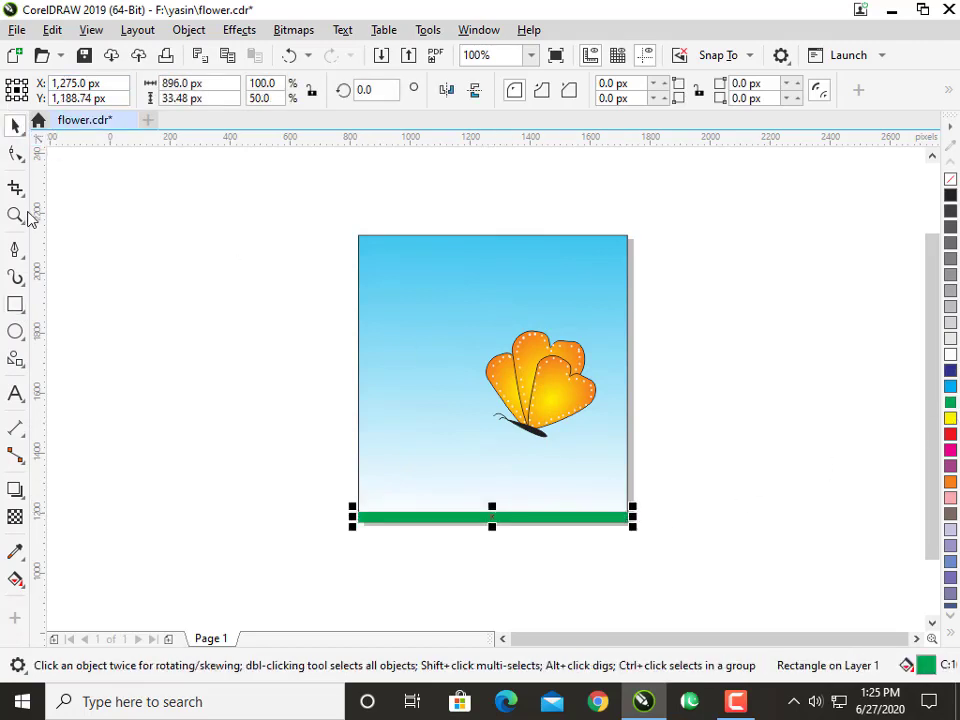
Paint a grass clump about 1240 px wide and 683 px high beside the page with the Artistic Media tool's Plants spray.
left_click(15, 278)
left_click_drag(111, 418, 318, 402)
left_click(12, 123)
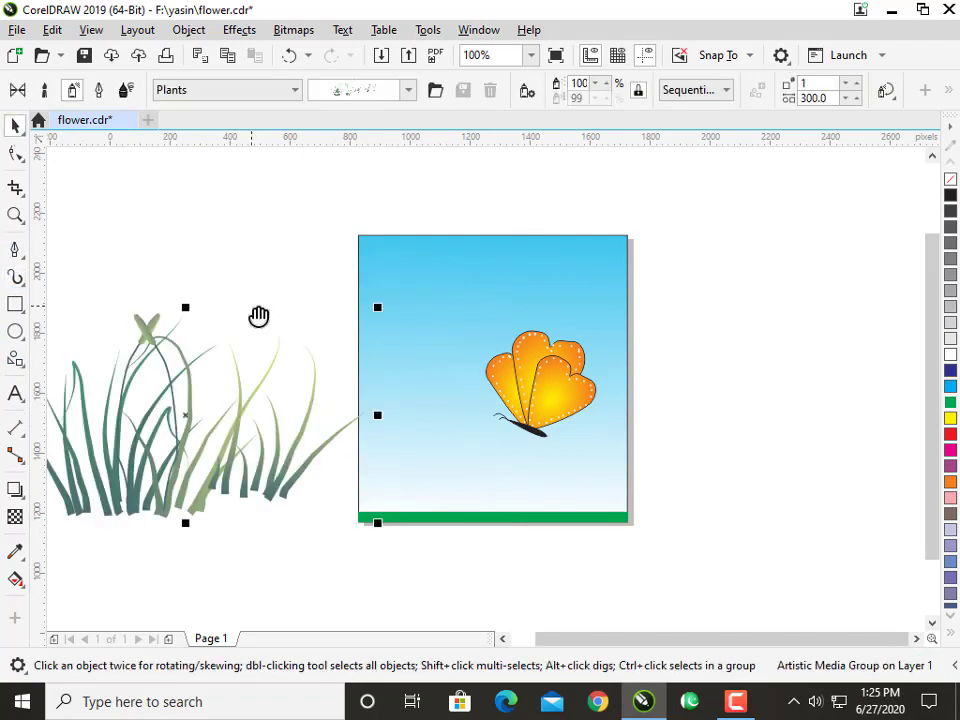
Break the grass Artistic Media group apart, move the grass clear of its path line and delete that line.
left_click_drag(257, 315, 363, 320)
right_click(358, 458)
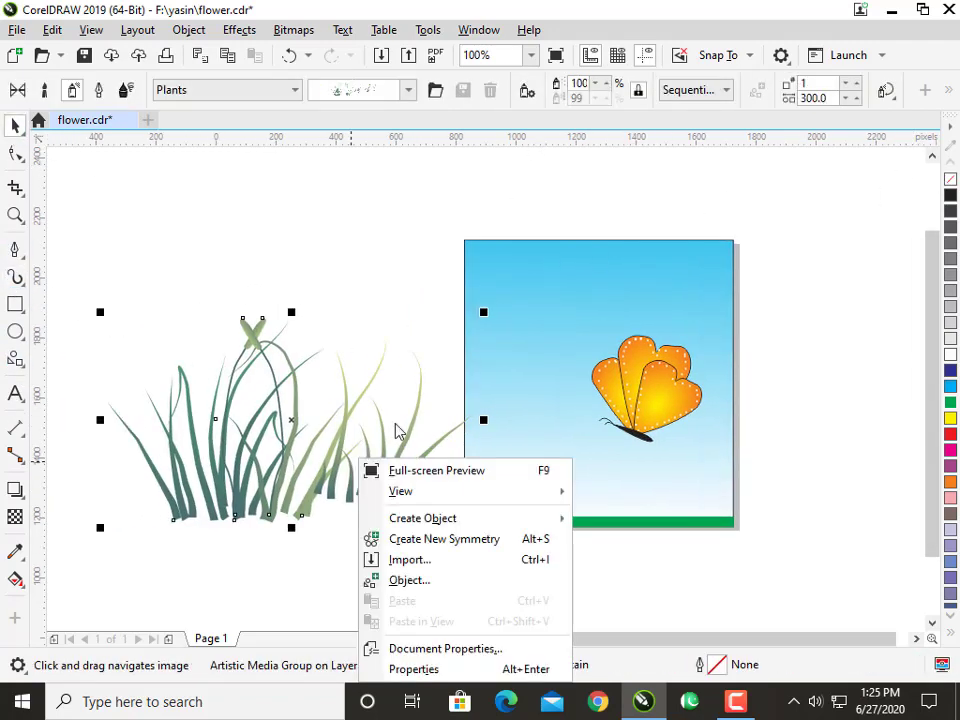
left_click(279, 501)
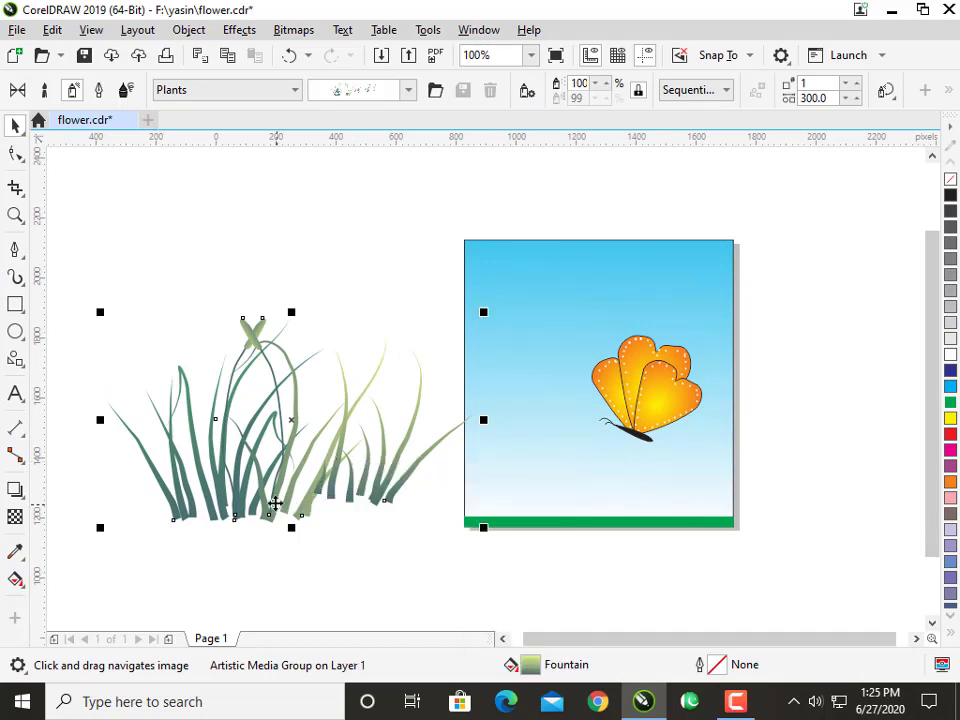
right_click(274, 503)
left_click(289, 249)
left_click(309, 266)
left_click(281, 466)
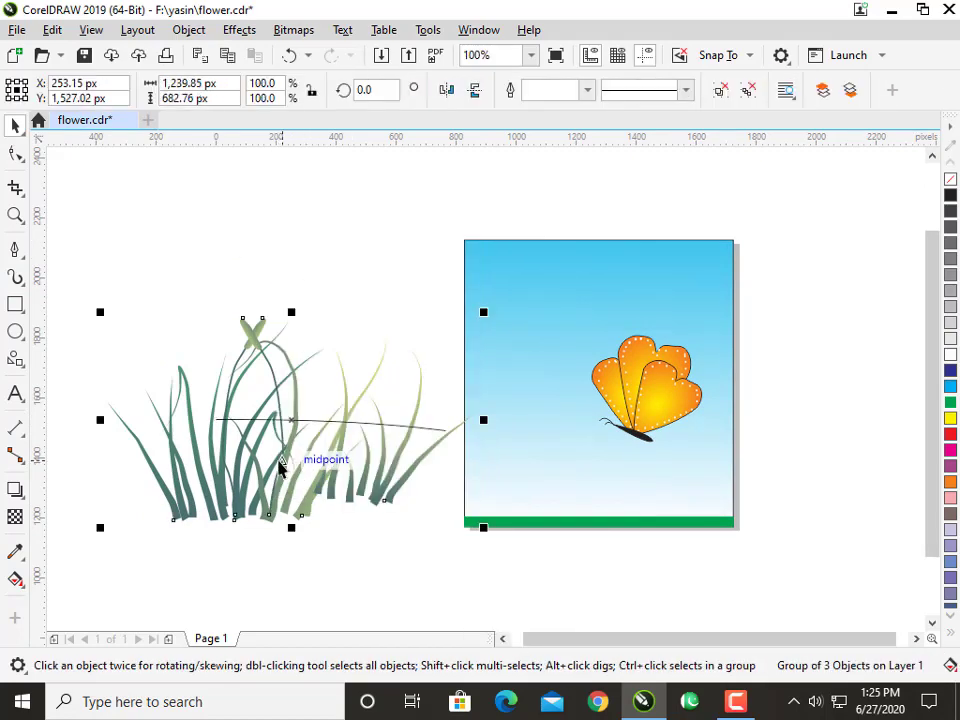
left_click_drag(281, 466, 261, 554)
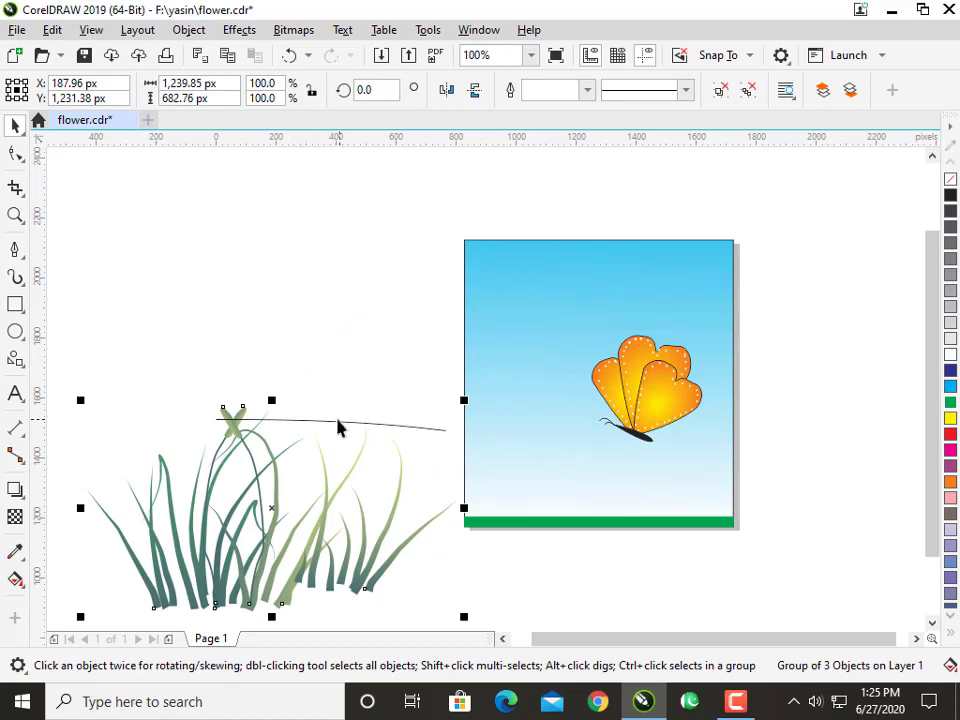
key("Escape")
left_click(333, 421)
key("Delete")
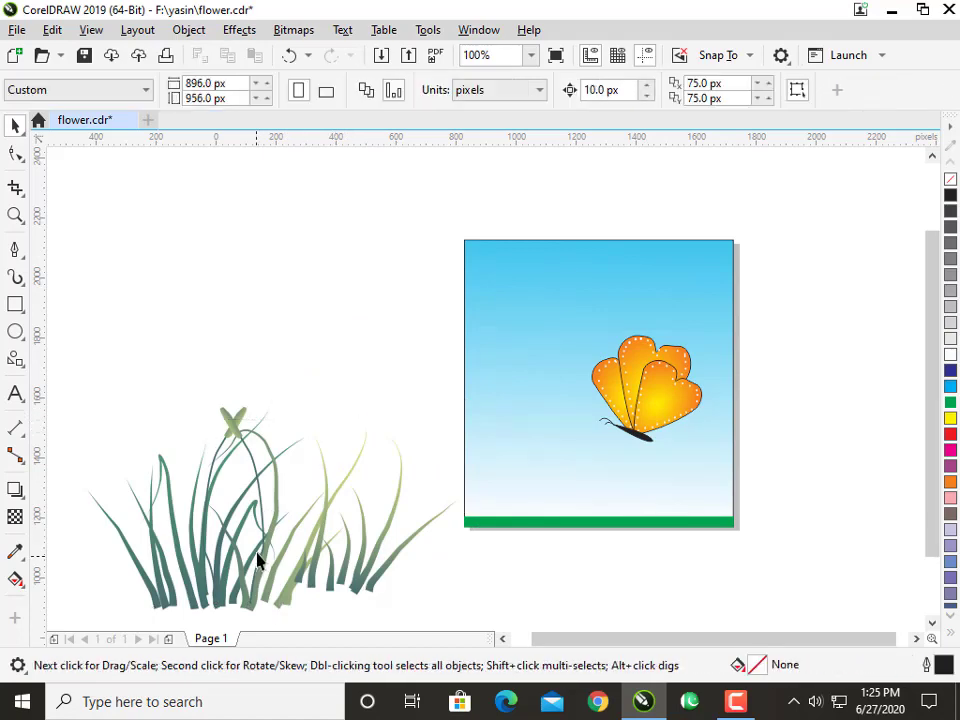
Place the grass group, scaled to about 55% and filled green, over the page's lower-left corner.
left_click(344, 486)
left_click_drag(456, 404, 405, 480)
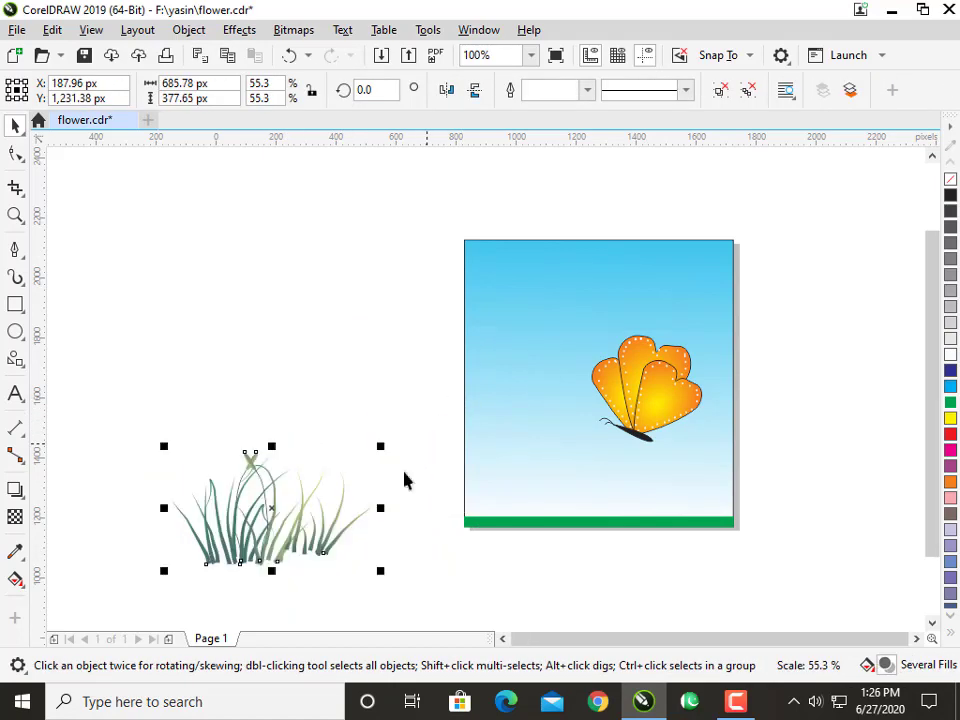
left_click_drag(313, 516, 586, 472)
left_click(951, 403)
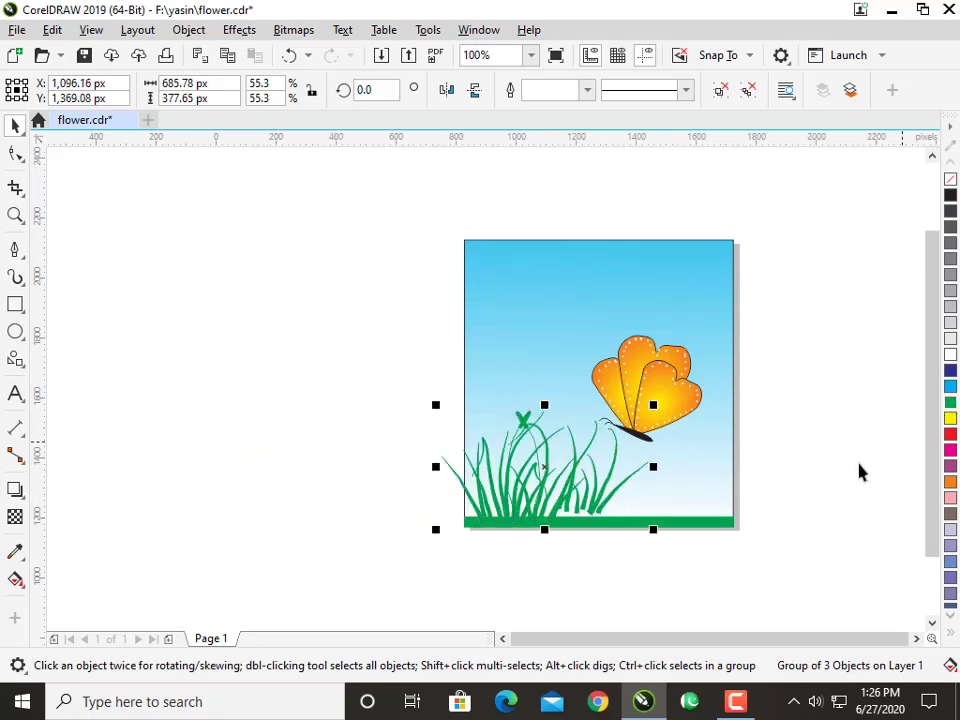
Shrink the green grass to about 44.5% and nudge it down and left so its roots overlap the ground strip.
left_click_drag(653, 407, 626, 420)
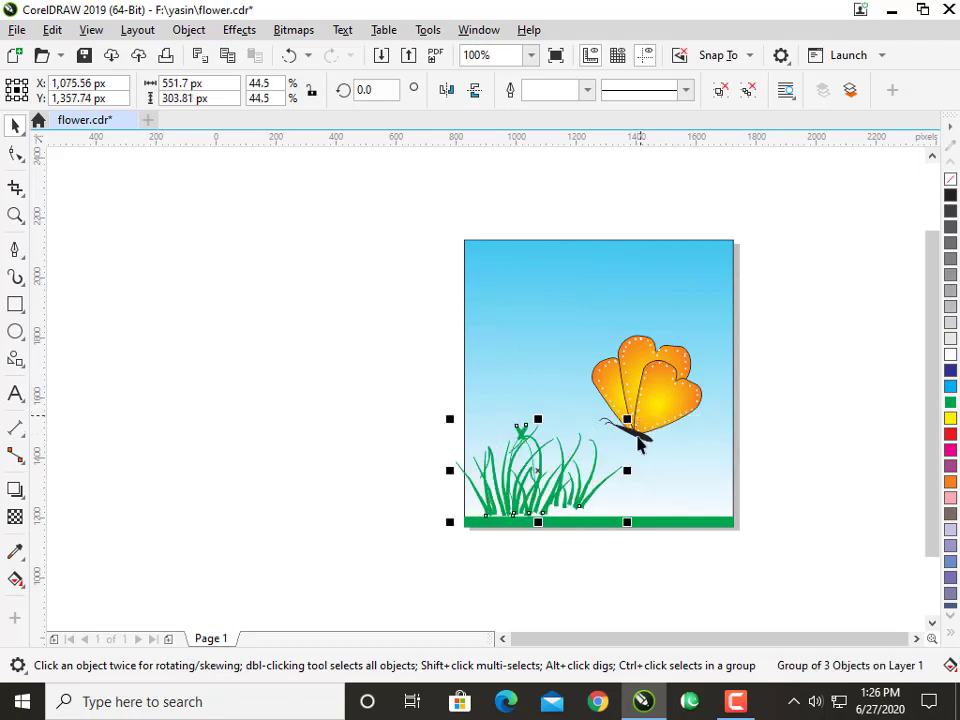
key("Down")
key("Down")
key("Left")
key("Left")
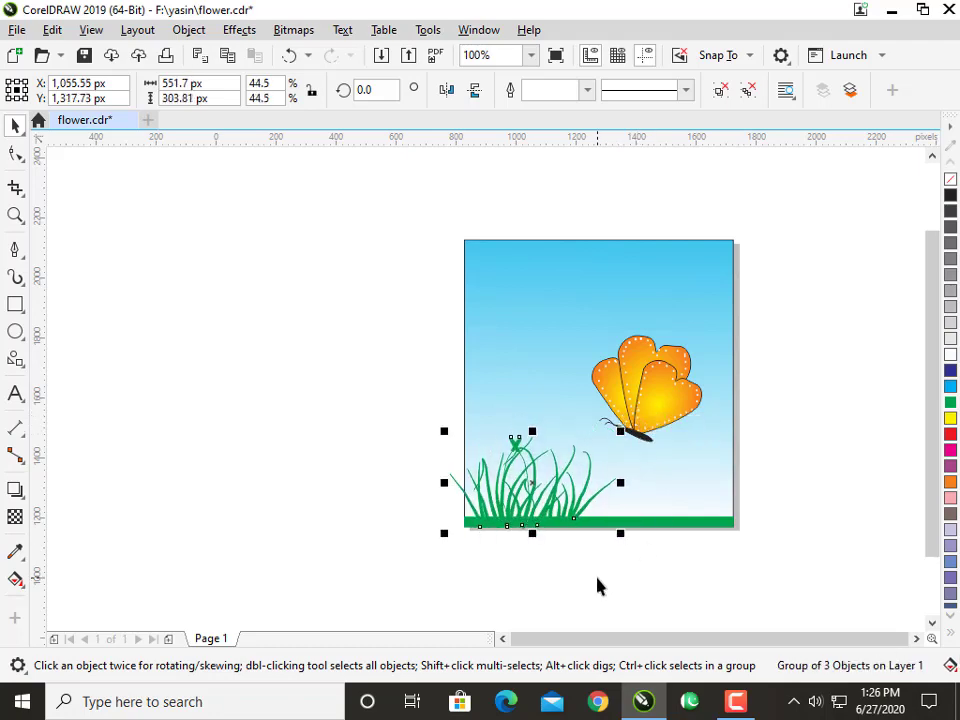
Duplicate the green grass clump about 207 px to the right, with its roots on the green ground strip.
key("Down")
scroll(547, 507, "up", 2)
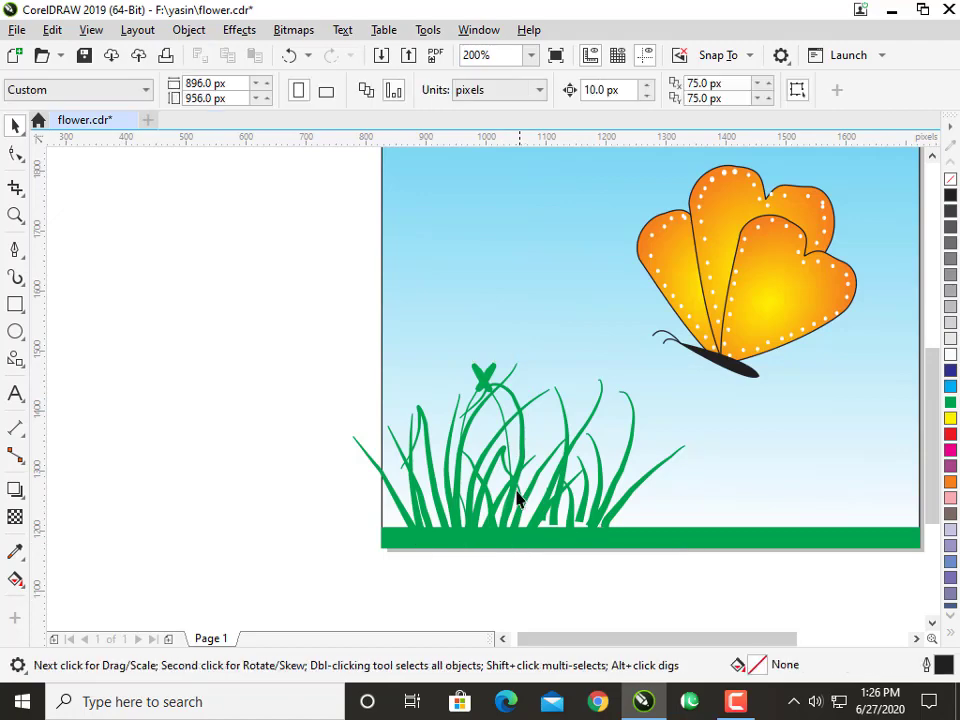
left_click_drag(519, 497, 639, 484)
right_click(639, 484)
left_click_drag(739, 359, 697, 427)
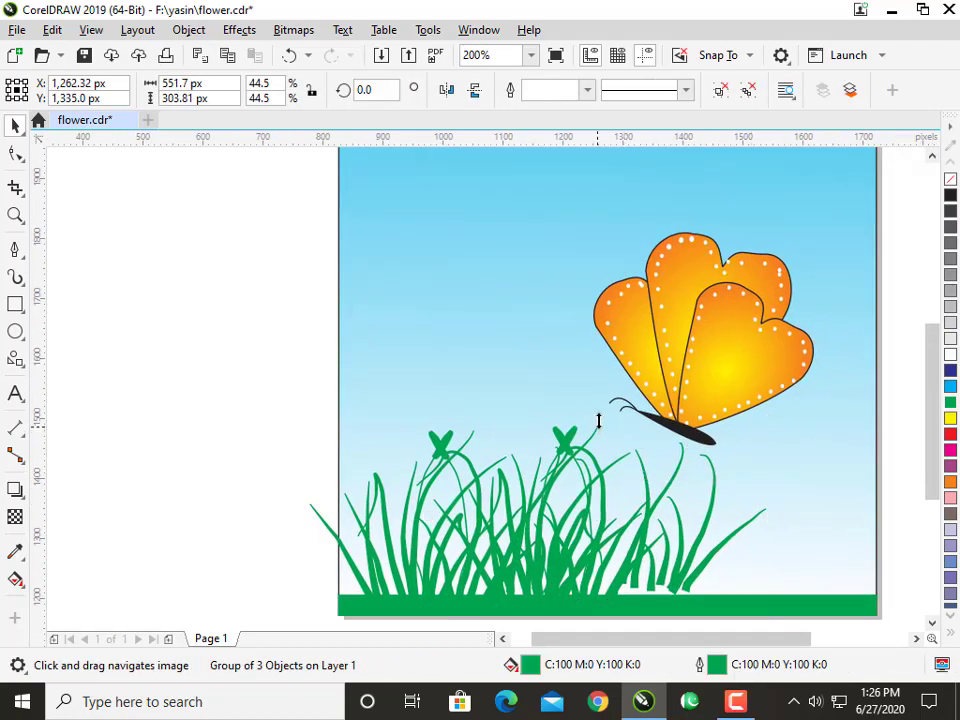
Resize the copied grass clump to about 488 px wide and 376 px high and nudge it up and right.
left_click_drag(600, 422, 600, 377)
left_click_drag(765, 496, 724, 514)
key("Up")
key("Up")
key("Right")
key("Right")
key("Right")
key("Right")
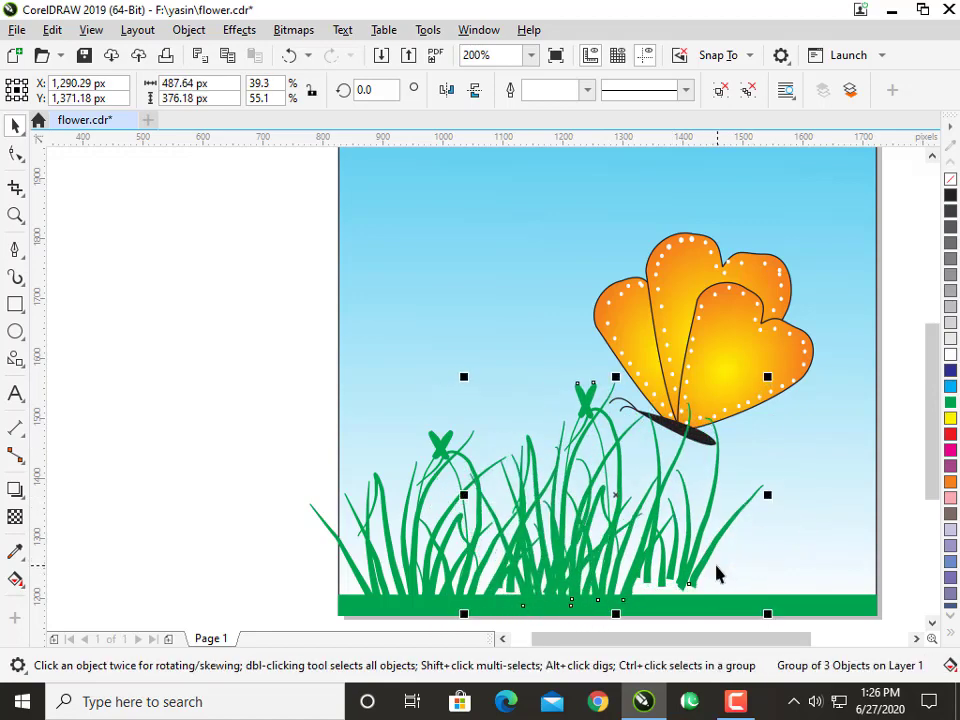
Move the second grass clump off the page into the empty area beside it.
left_click_drag(690, 625, 661, 568)
left_click(671, 530)
left_click(620, 500)
scroll(621, 498, "down", 2)
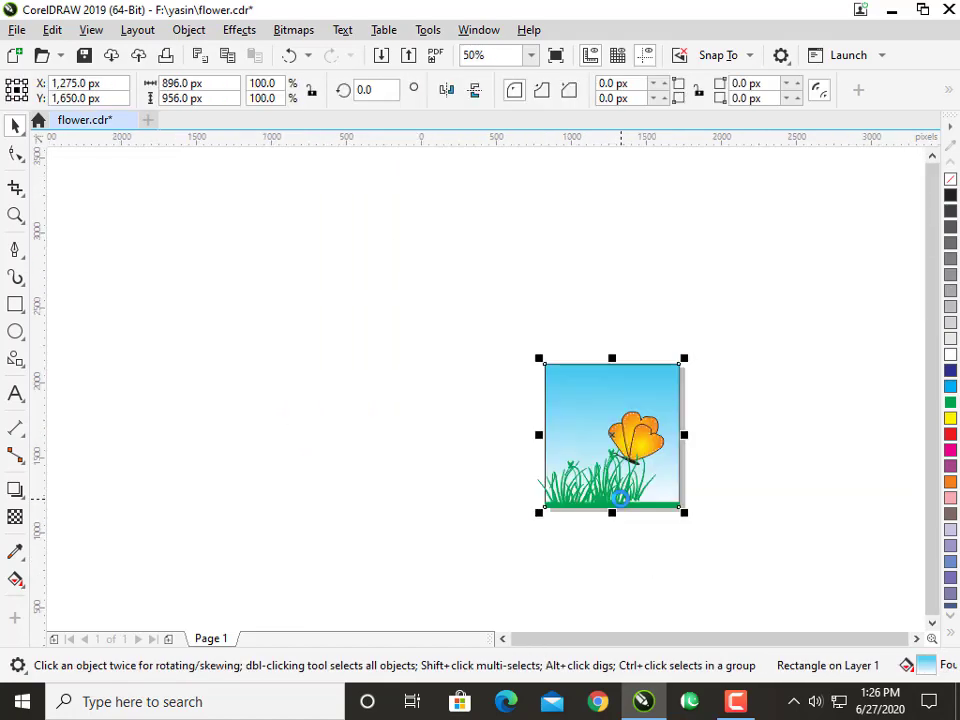
left_click(625, 494)
left_click_drag(625, 494, 431, 511)
scroll(431, 515, "up", 2)
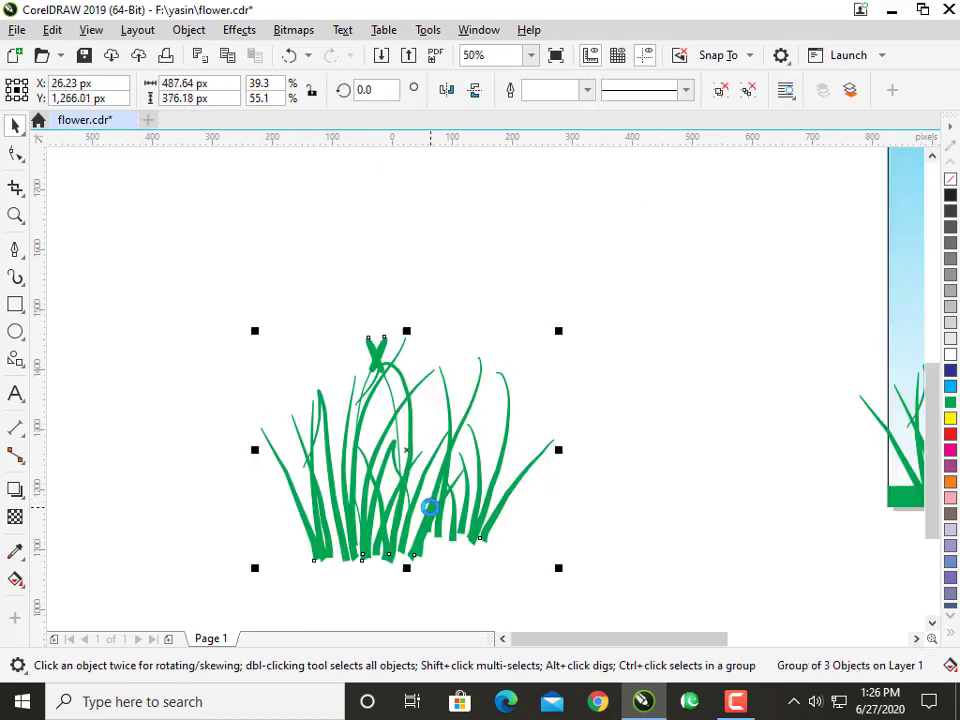
Draw a closed Pen shape about 310 px wide and 465 px high around the right-hand blades of the separated grass.
left_click(15, 255)
left_click(420, 569)
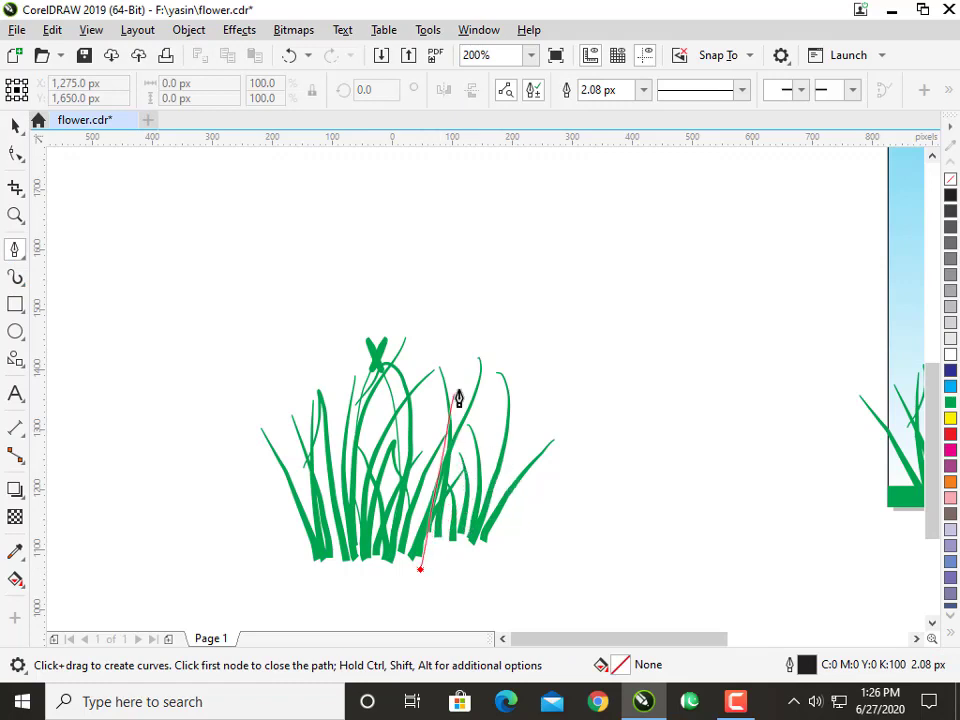
left_click(475, 349)
left_click_drag(559, 336, 566, 346)
left_click_drag(598, 457, 591, 474)
left_click_drag(544, 551, 508, 576)
left_click_drag(415, 614, 409, 614)
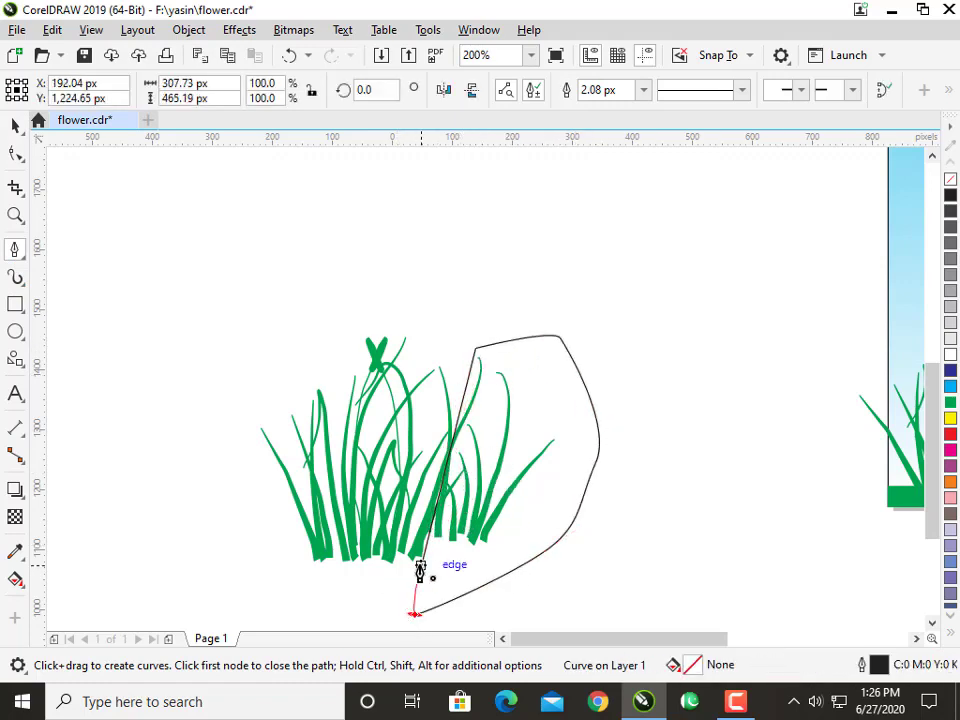
left_click(420, 568)
key("space")
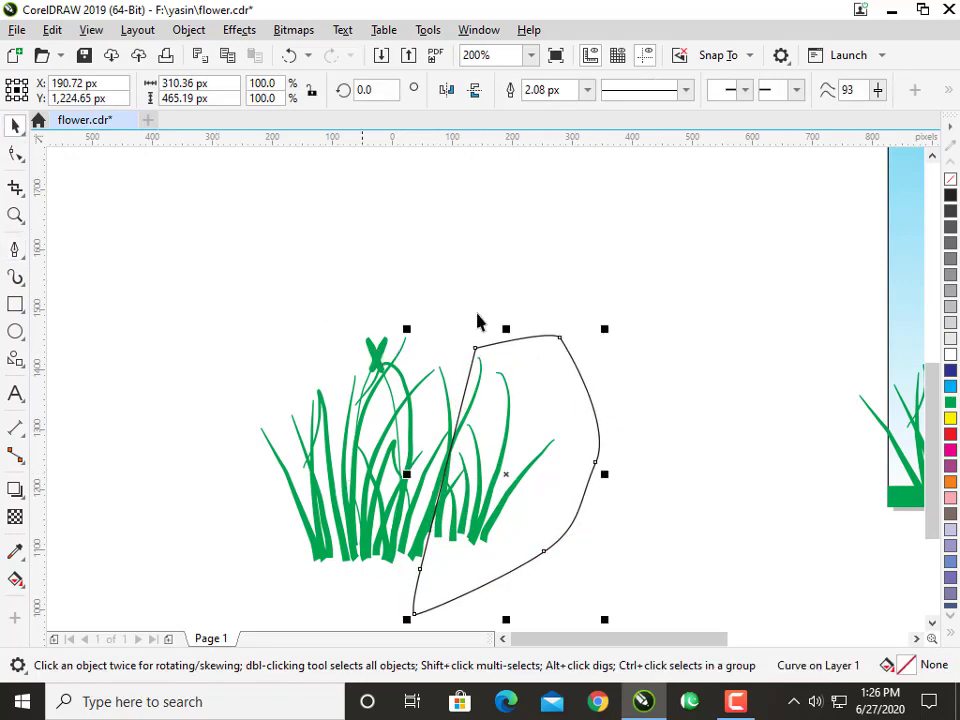
Trim the separated grass clump with the drawn shape and delete that shape.
left_click(306, 461, "shift")
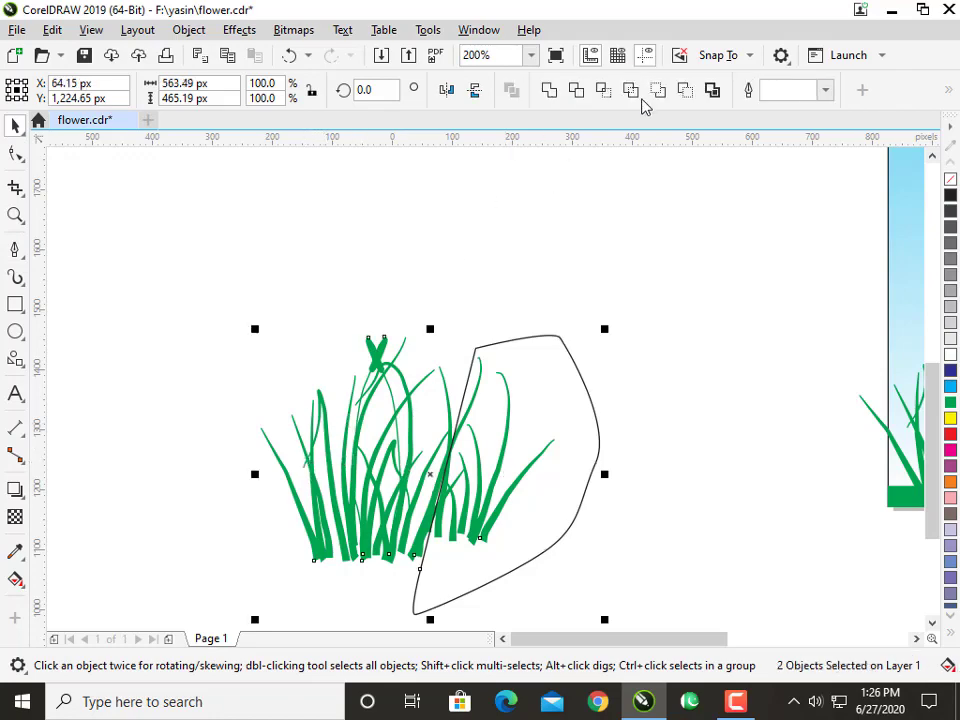
left_click(587, 87)
left_click(600, 454)
key("Delete")
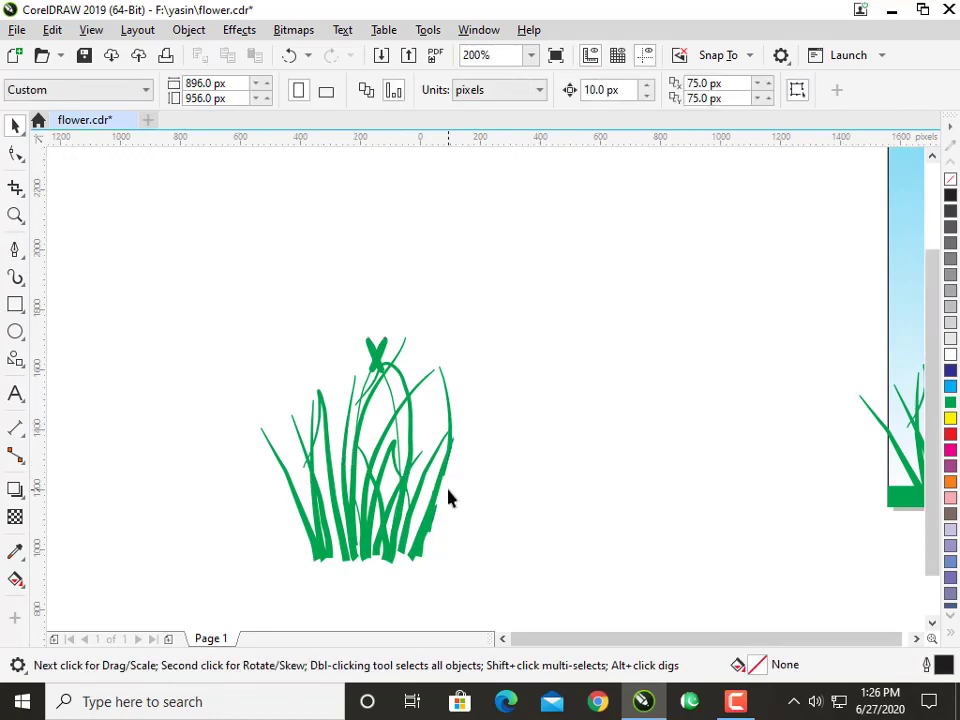
Move the trimmed grass clump back onto the page beside the first clump, standing on the ground strip.
scroll(448, 497, "down", 1)
left_click(443, 503)
left_click_drag(443, 503, 838, 475)
left_click_drag(767, 532, 573, 562)
left_click(662, 559)
Place a copy of the whole butterfly, scaled down to about 64 by 62 px, in the sky left of the original.
scroll(832, 296, "up", 1)
left_click_drag(821, 360, 929, 327)
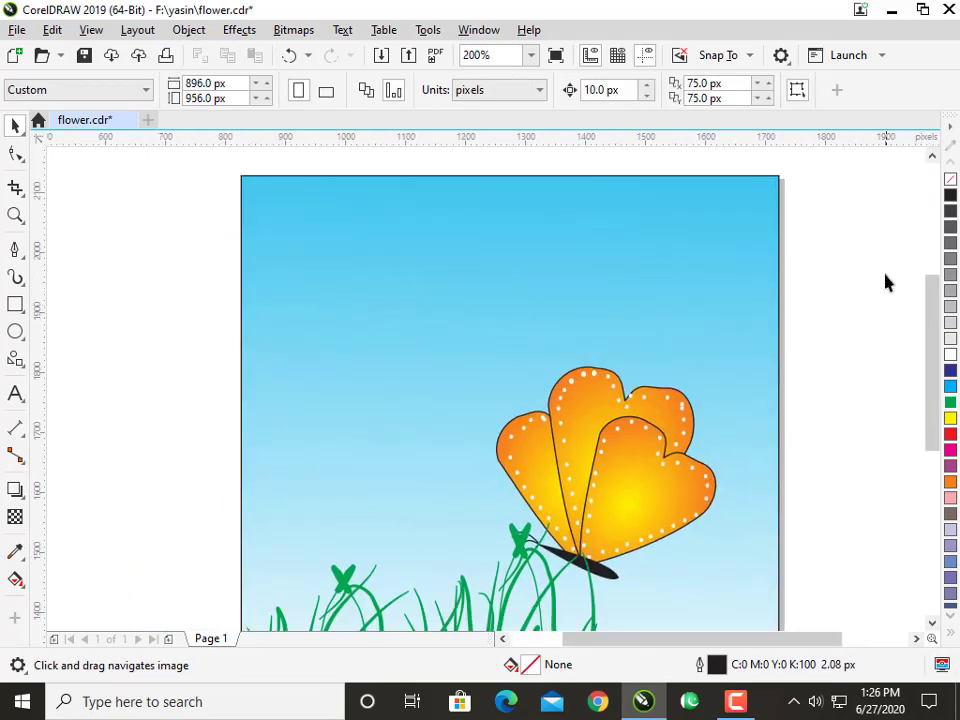
scroll(885, 283, "down", 1)
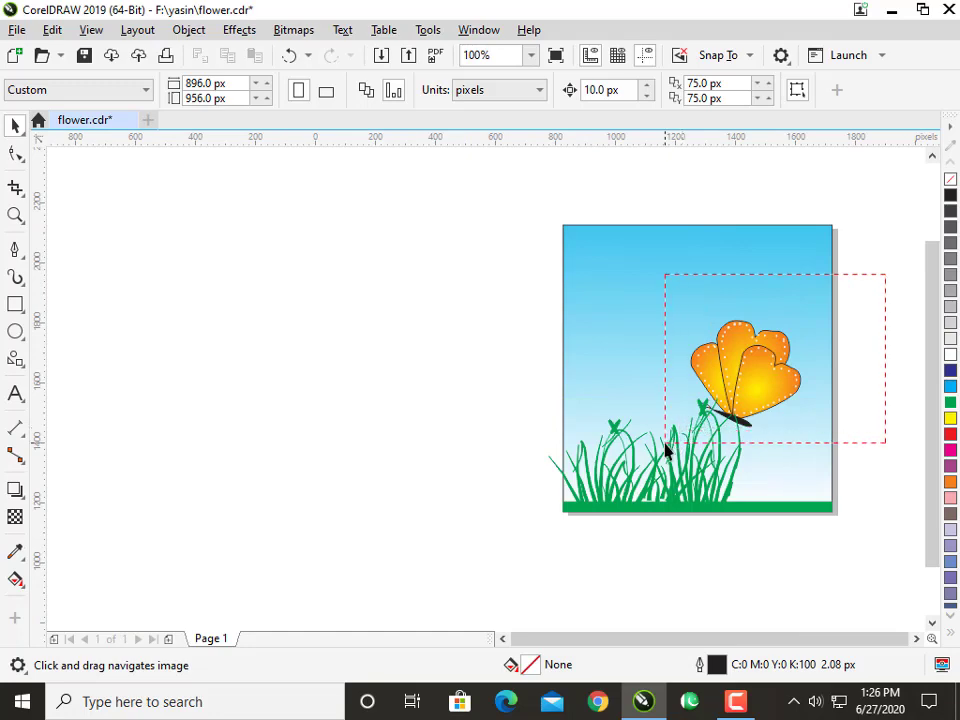
left_click(765, 401)
scroll(765, 401, "up", 1)
left_click_drag(765, 401, 750, 450)
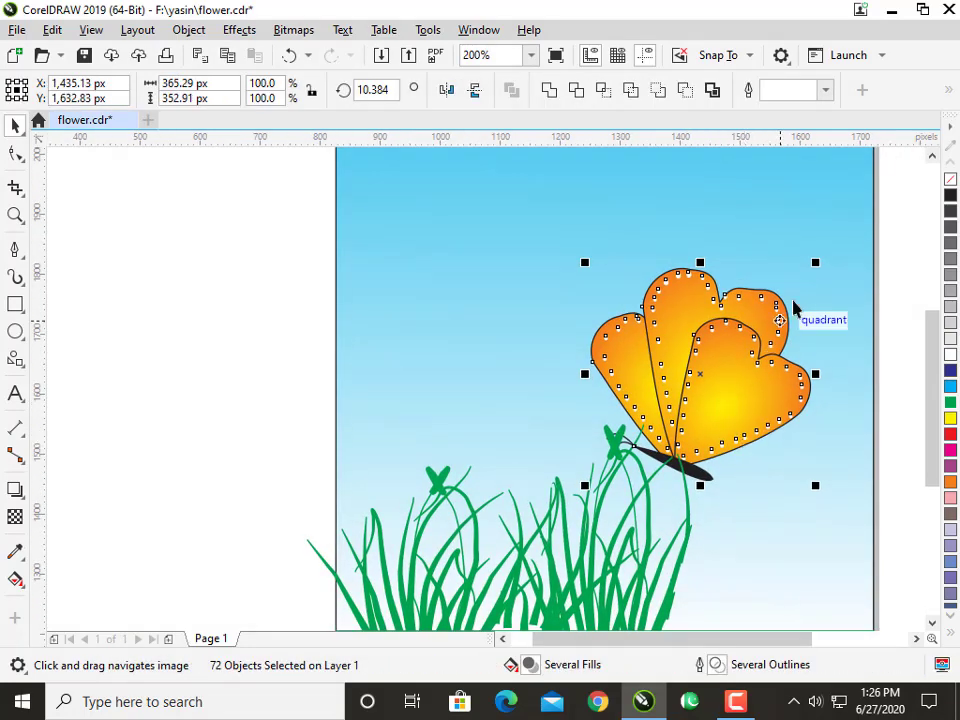
left_click_drag(785, 305, 506, 276)
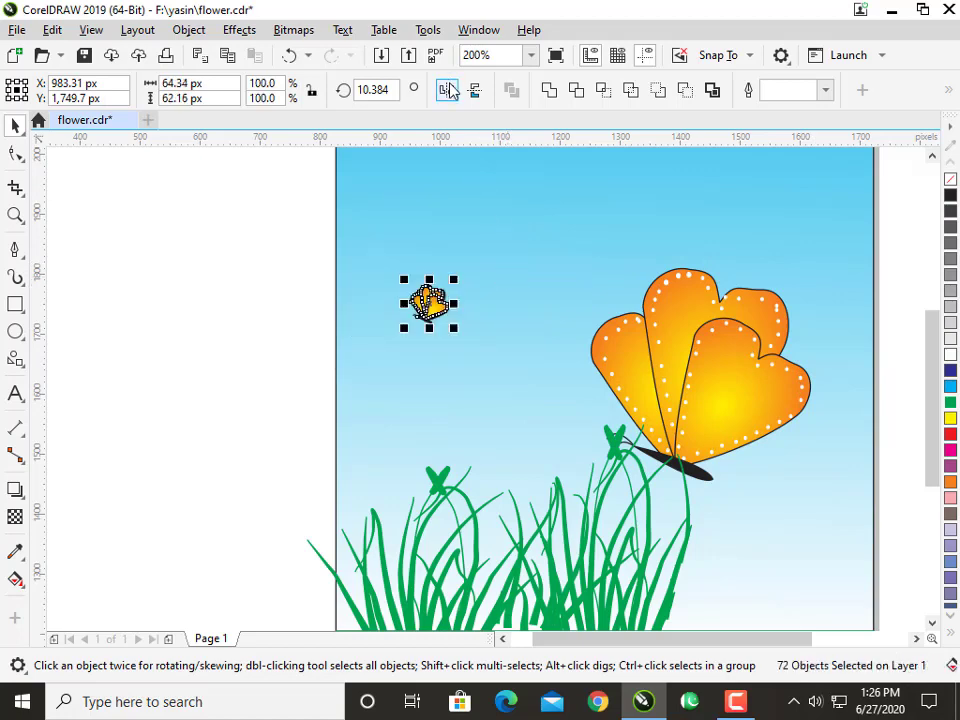
Mirror the small butterfly horizontally and nudge it about 80 px down and 10 px left.
left_click(450, 91)
key("Down")
key("Down")
key("Down")
key("Down")
key("Down")
key("Down")
key("Down")
key("Down")
key("Left")
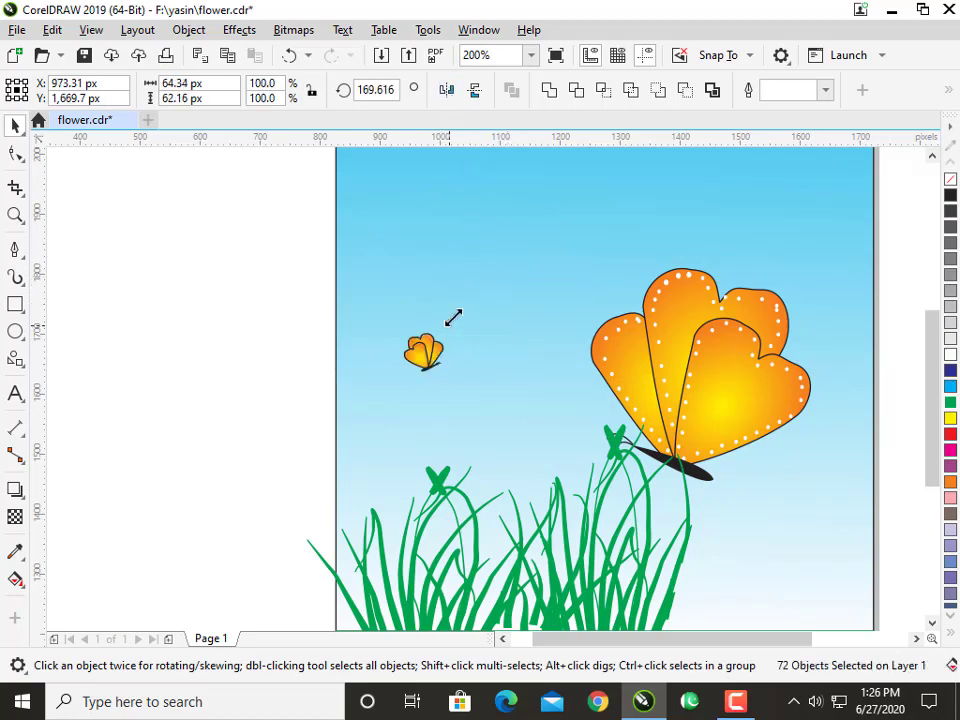
Enlarge the small butterfly to about 77 by 74 px, nudge it down and left, and place a copy above it.
left_click_drag(450, 325, 457, 318)
key("Left")
key("Down")
key("Down")
key("Down")
left_click_drag(435, 362, 440, 295)
left_click(305, 345)
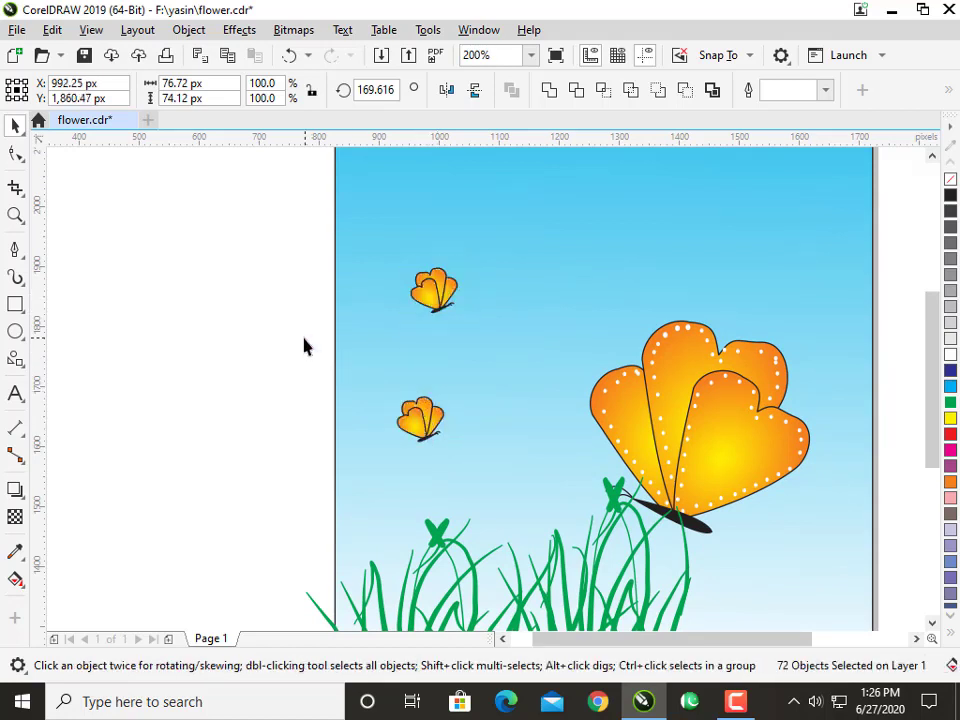
Nudge the lower small butterfly about 20 px left and 20 px down.
left_click(420, 420)
key("Right")
key("Right")
key("Right")
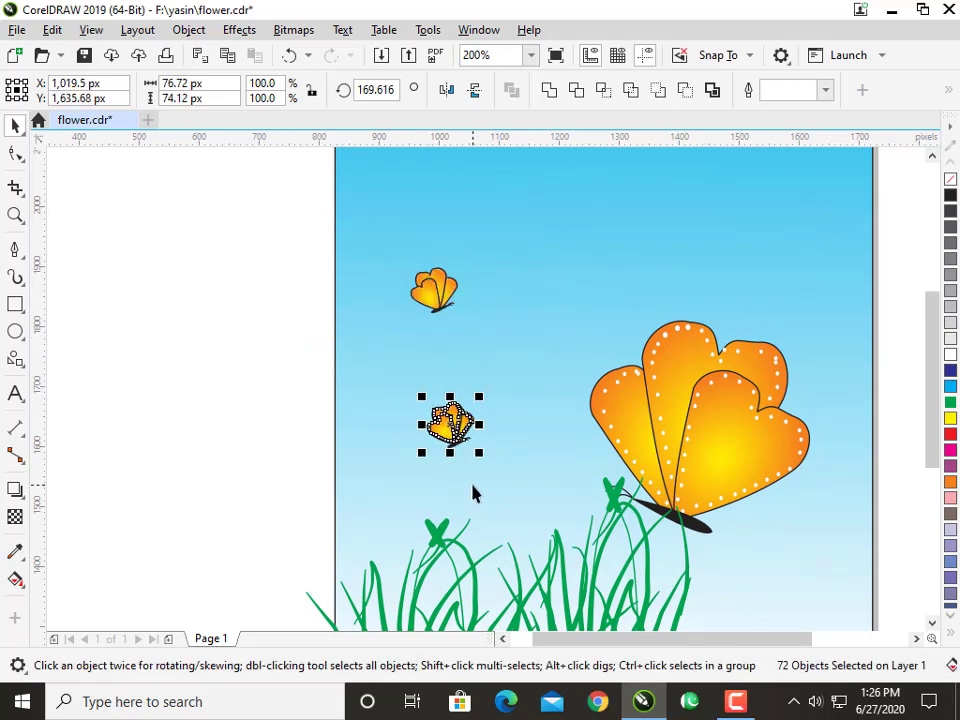
key("Left")
key("Left")
key("Left")
key("Left")
key("Left")
key("Left")
key("Down")
key("Down")
key("Left")
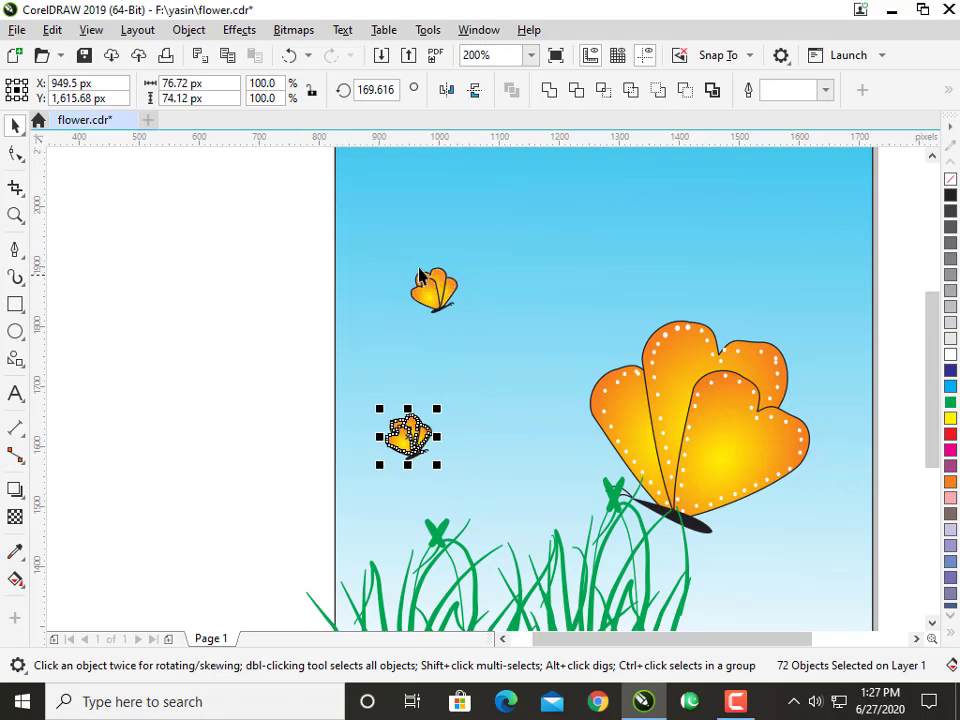
Move the upper small butterfly about 60 px to the right.
left_click_drag(272, 236, 501, 360)
key("Right")
key("Right")
key("Right")
key("Right")
key("Right")
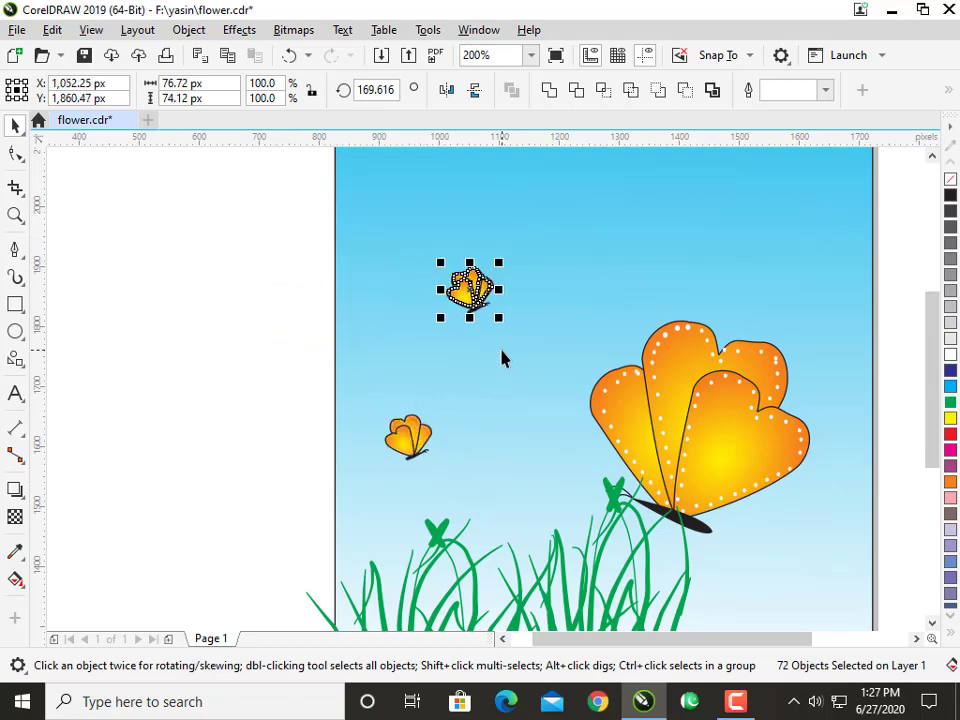
left_click(321, 403)
Recolour the fountain fill of the upper small butterfly's front wing with a magenta centre and purple outer edge.
scroll(462, 285, "up", 2)
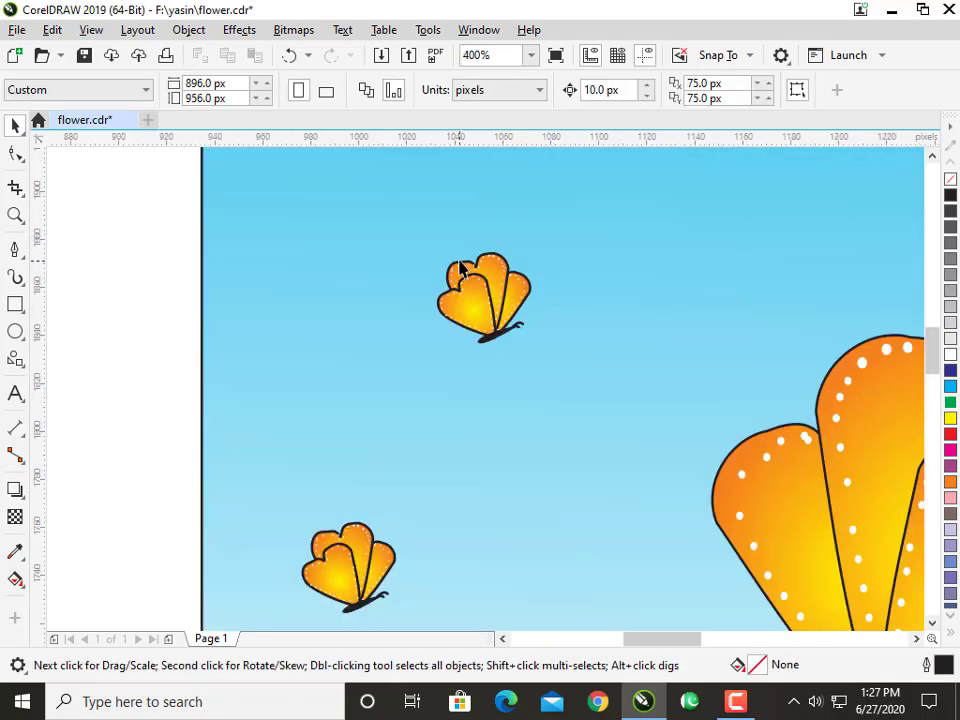
scroll(460, 270, "up", 2)
left_click(490, 350)
left_click(14, 580)
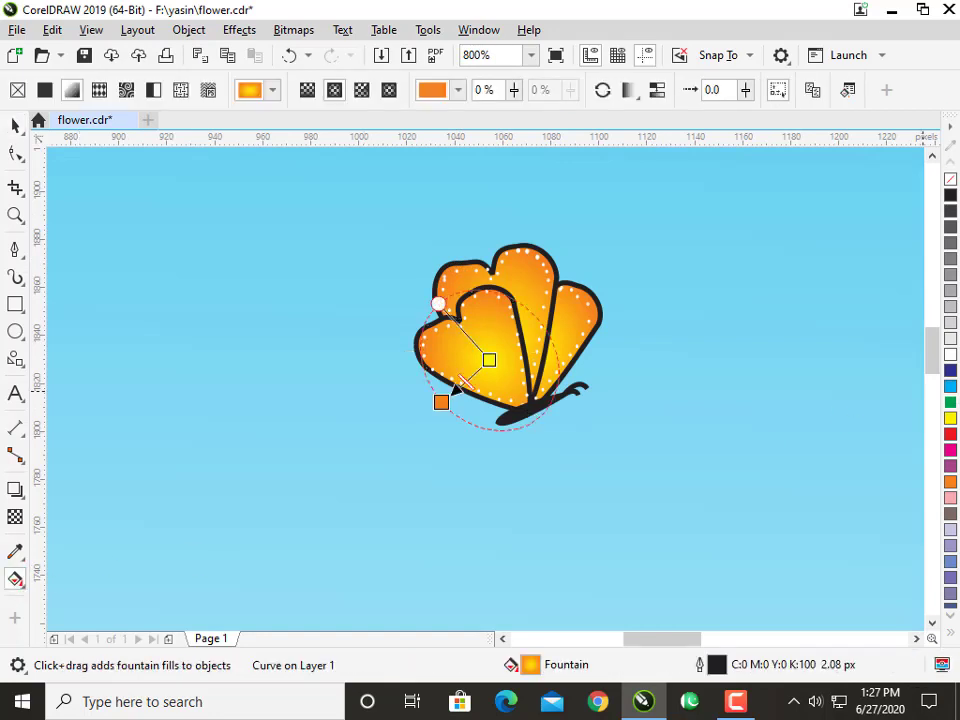
left_click_drag(949, 468, 441, 404)
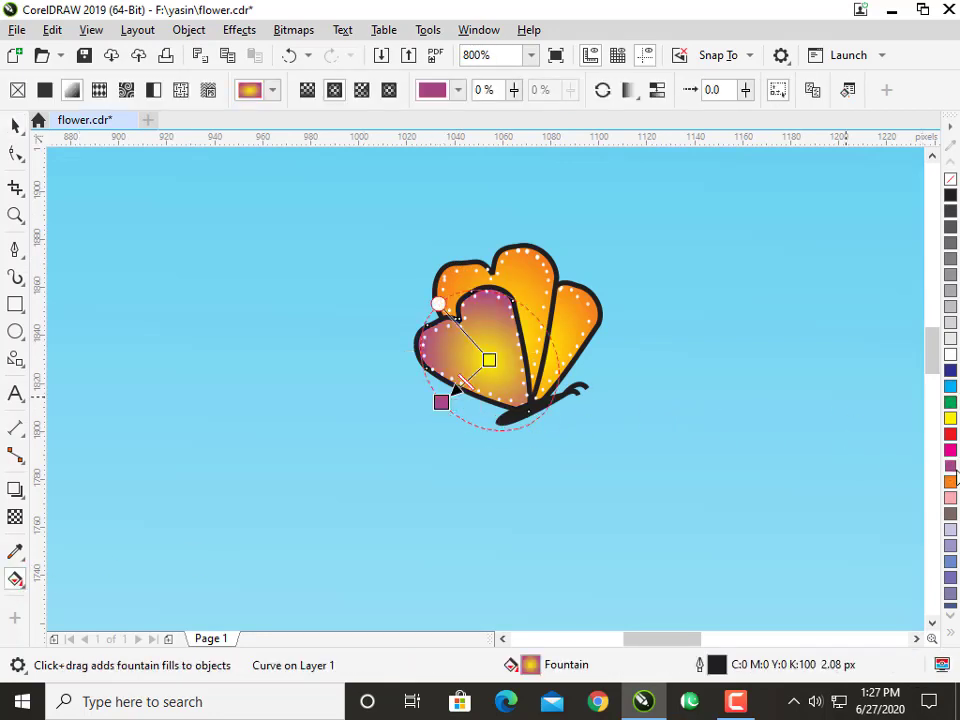
left_click(950, 456)
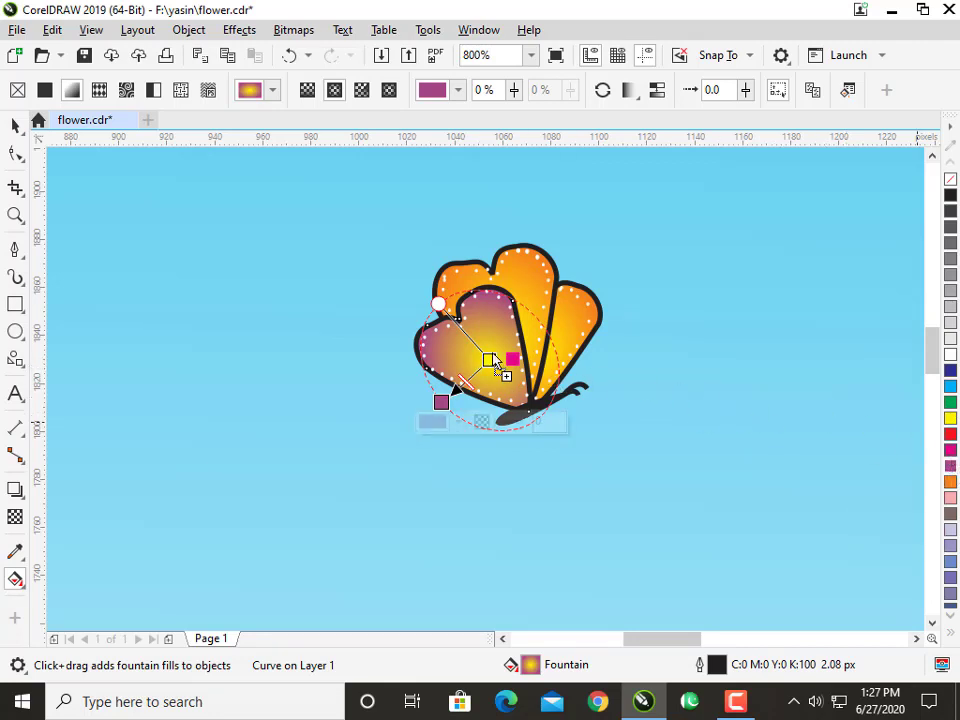
left_click(489, 361)
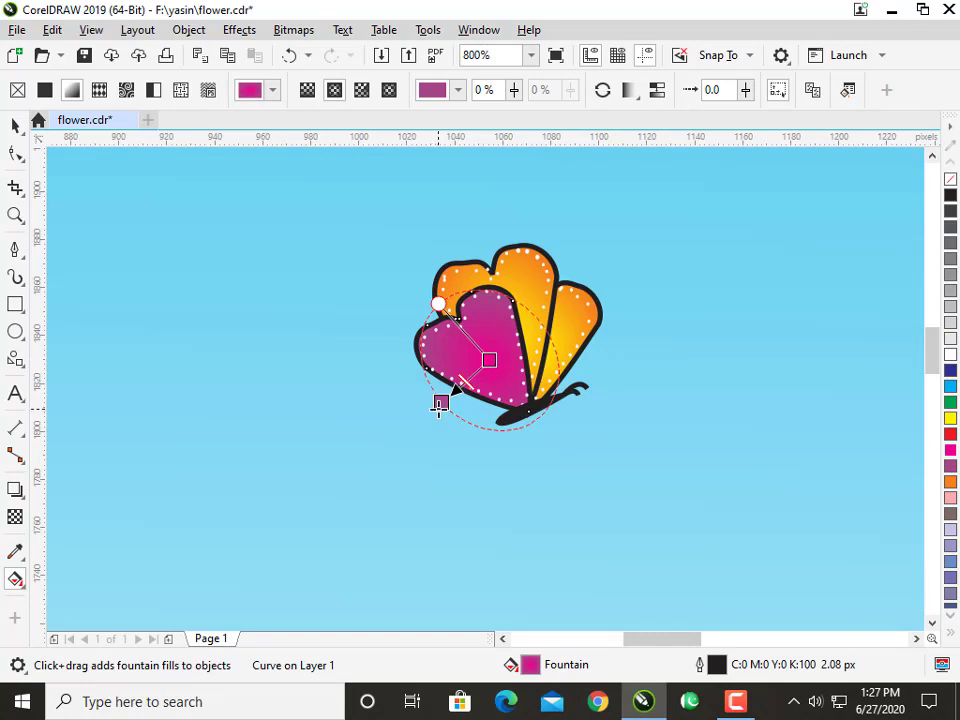
Copy the front wing's magenta-purple fountain fill to the other two wings of the upper small butterfly.
left_click(537, 278)
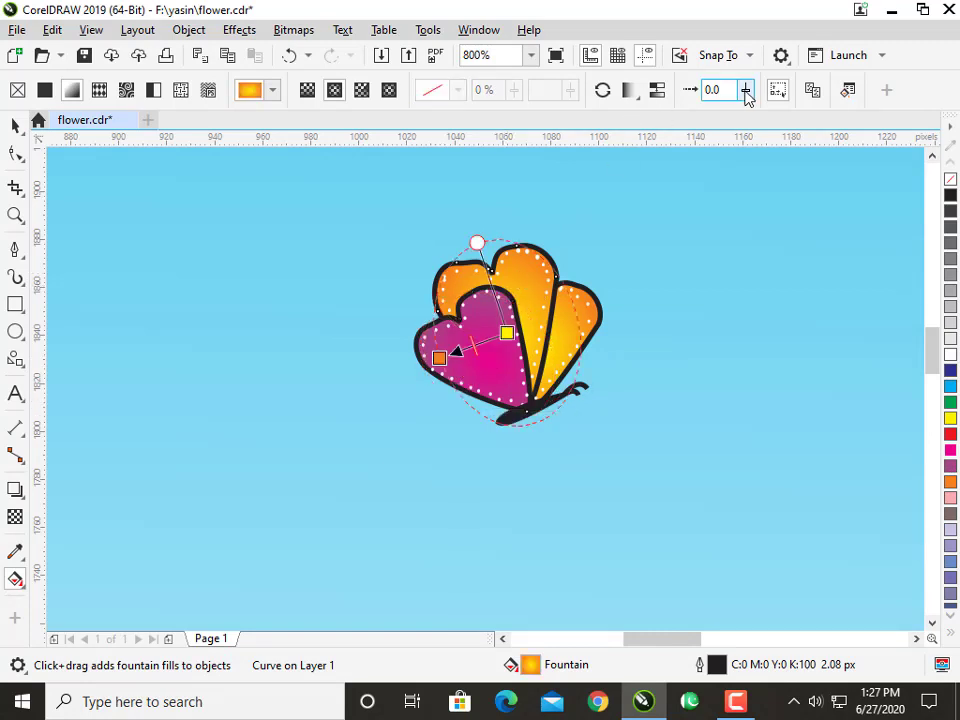
left_click(495, 366)
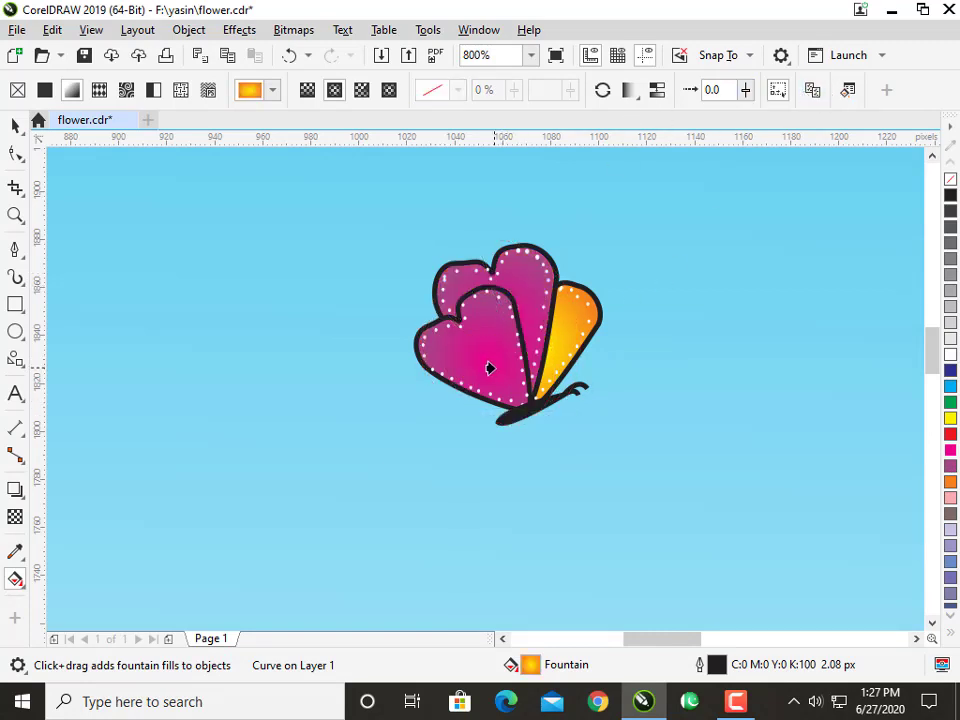
left_click(563, 340)
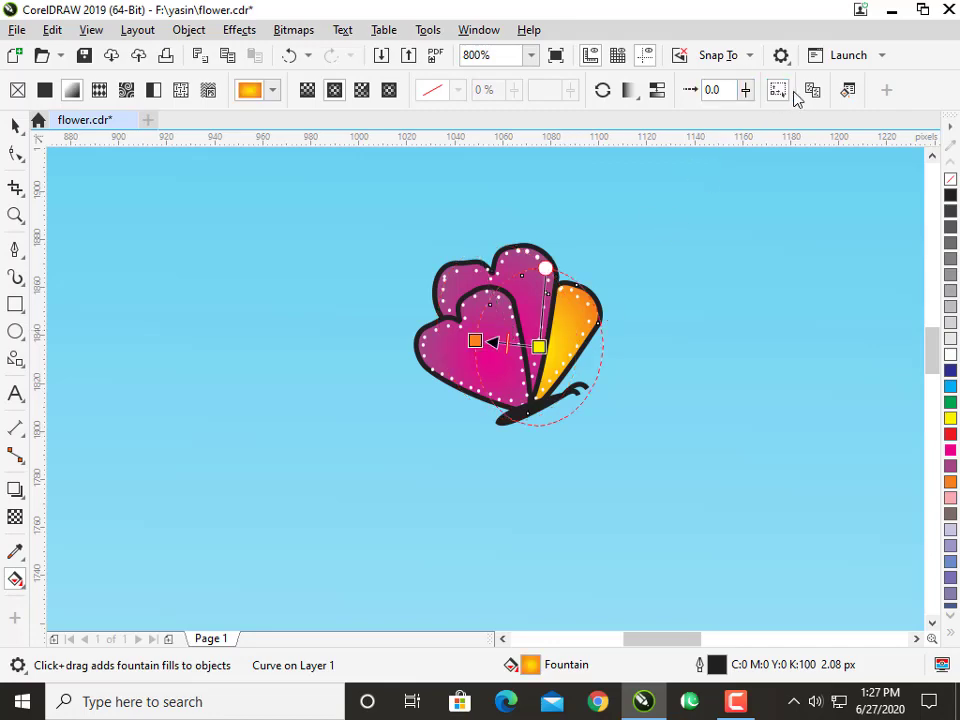
left_click(469, 367)
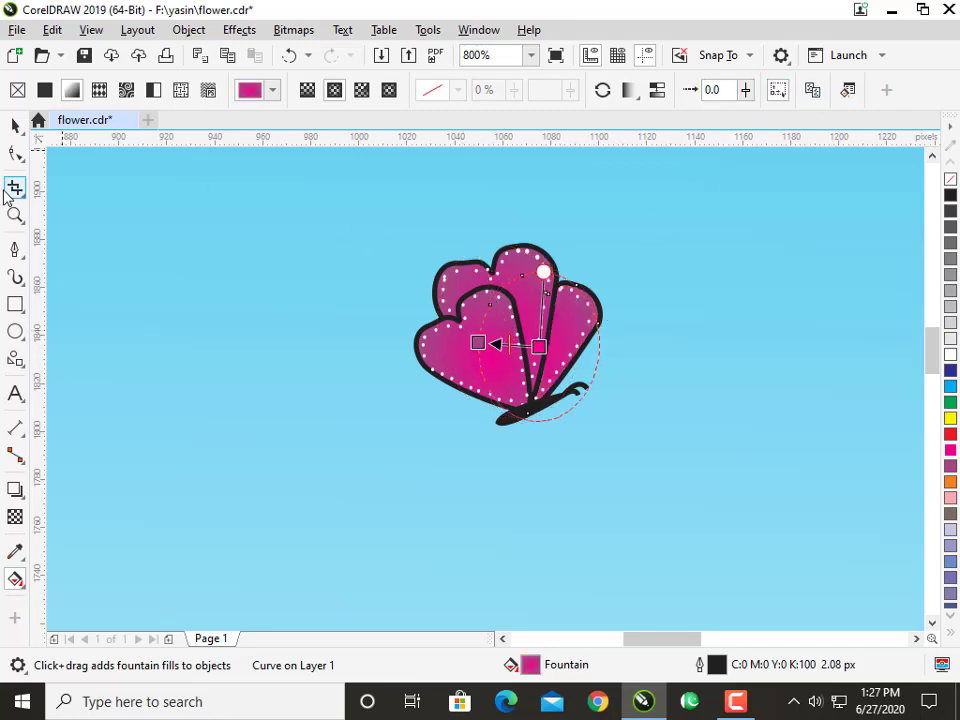
left_click(15, 130)
scroll(408, 251, "down", 3)
scroll(414, 252, "up", 1)
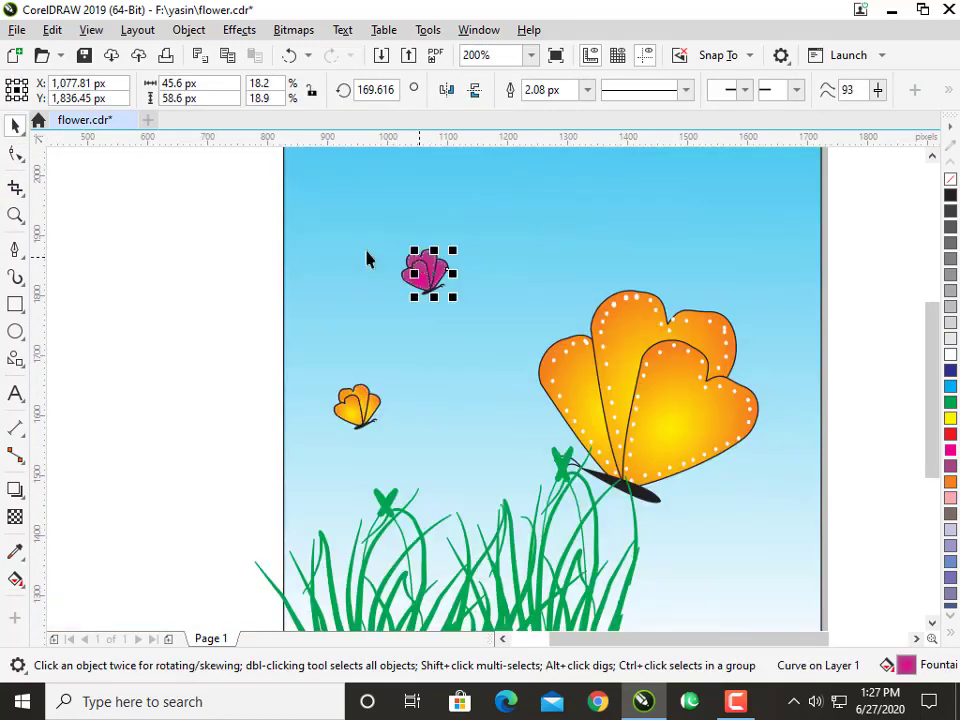
left_click(216, 262)
key("h")
left_click_drag(227, 268, 247, 268)
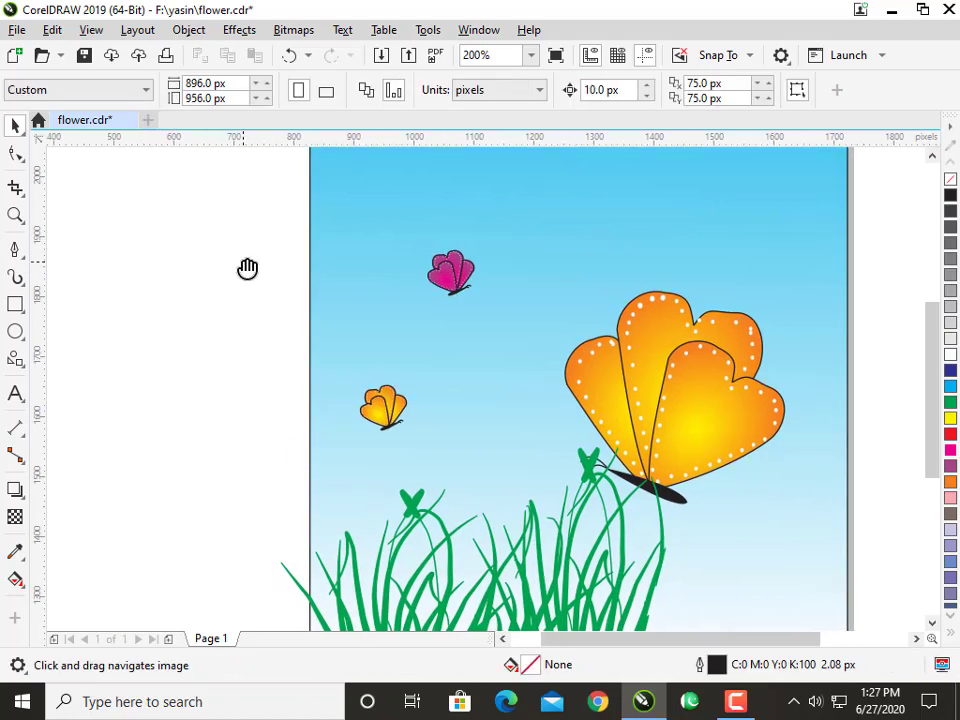
key("F5")
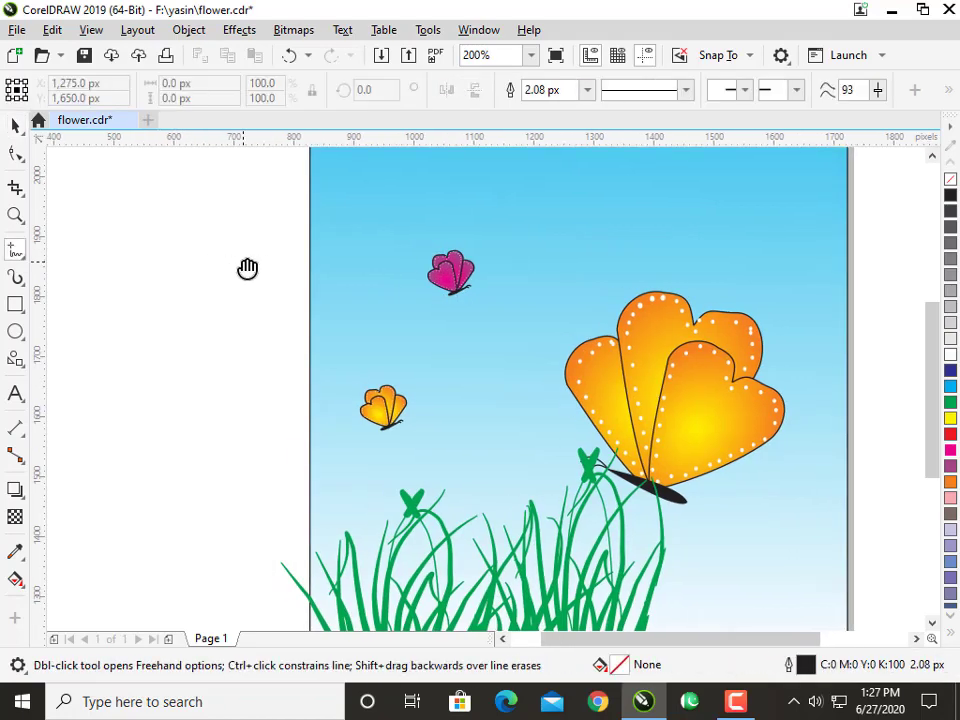
scroll(247, 268, "down", 1)
left_click_drag(260, 373, 255, 365)
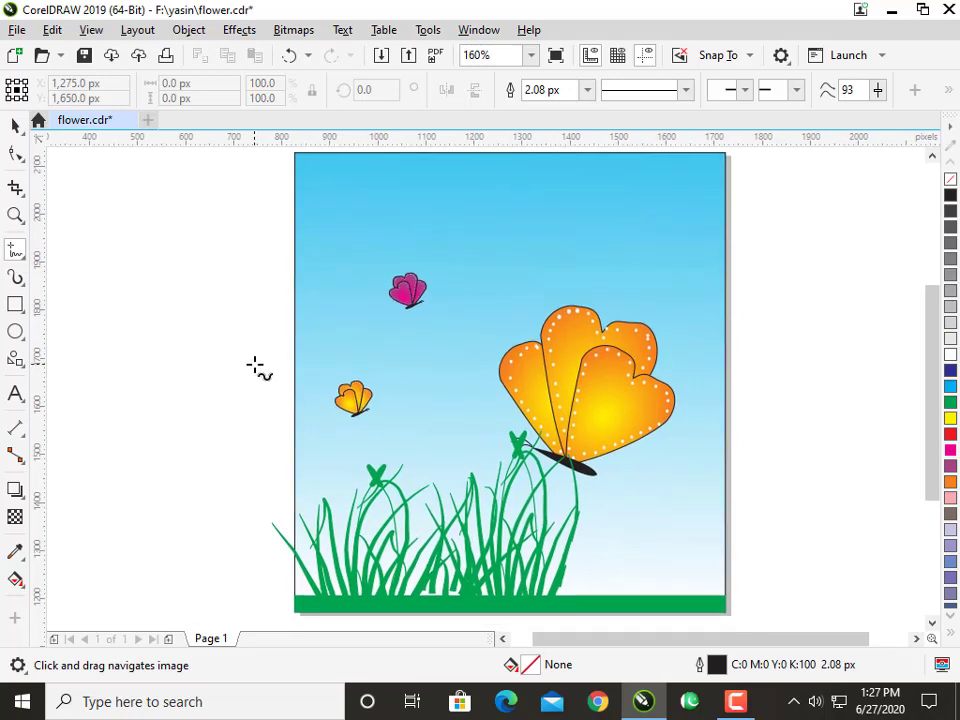
left_click(13, 127)
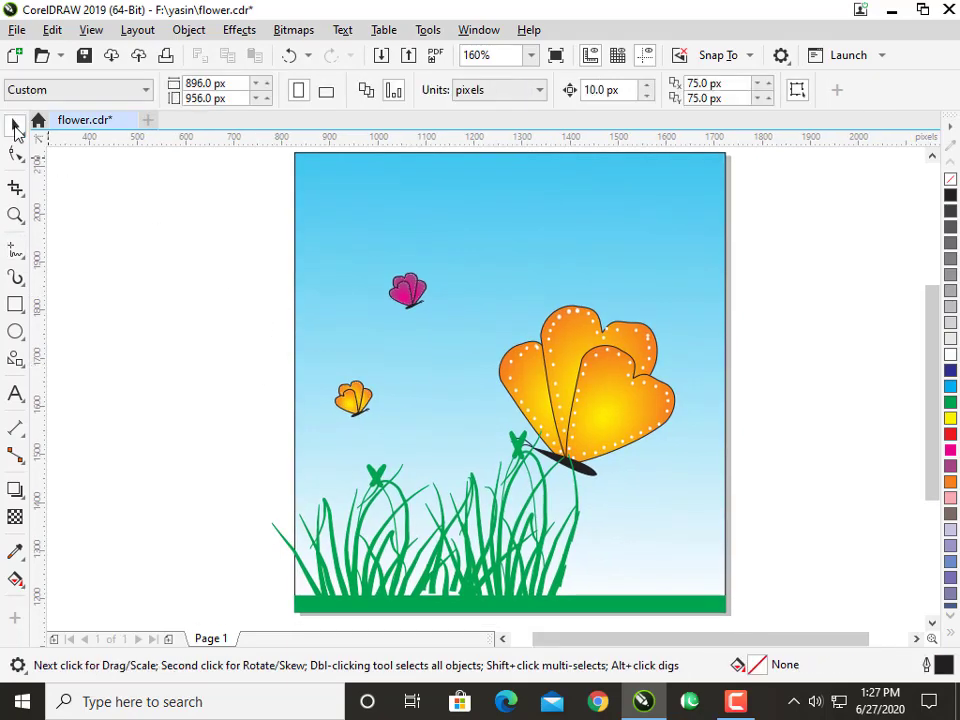